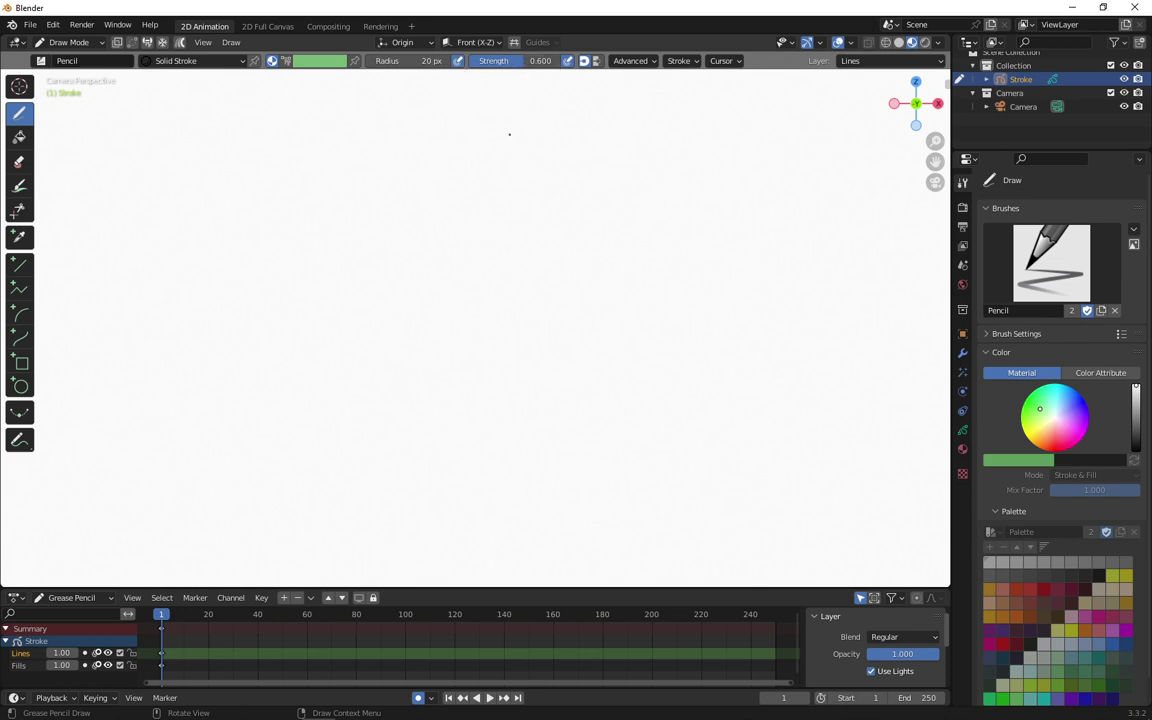
- Set the Pencil brush strength to 1.000, trying freehand strokes on the canvas and undoing them
{"action": "mouse_move", "coordinate": [491, 153]}
{"action": "left_mouse_down"}
{"action": "mouse_move", "coordinate": [345, 163]}
{"action": "mouse_move", "coordinate": [537, 218]}
{"action": "left_mouse_up"}
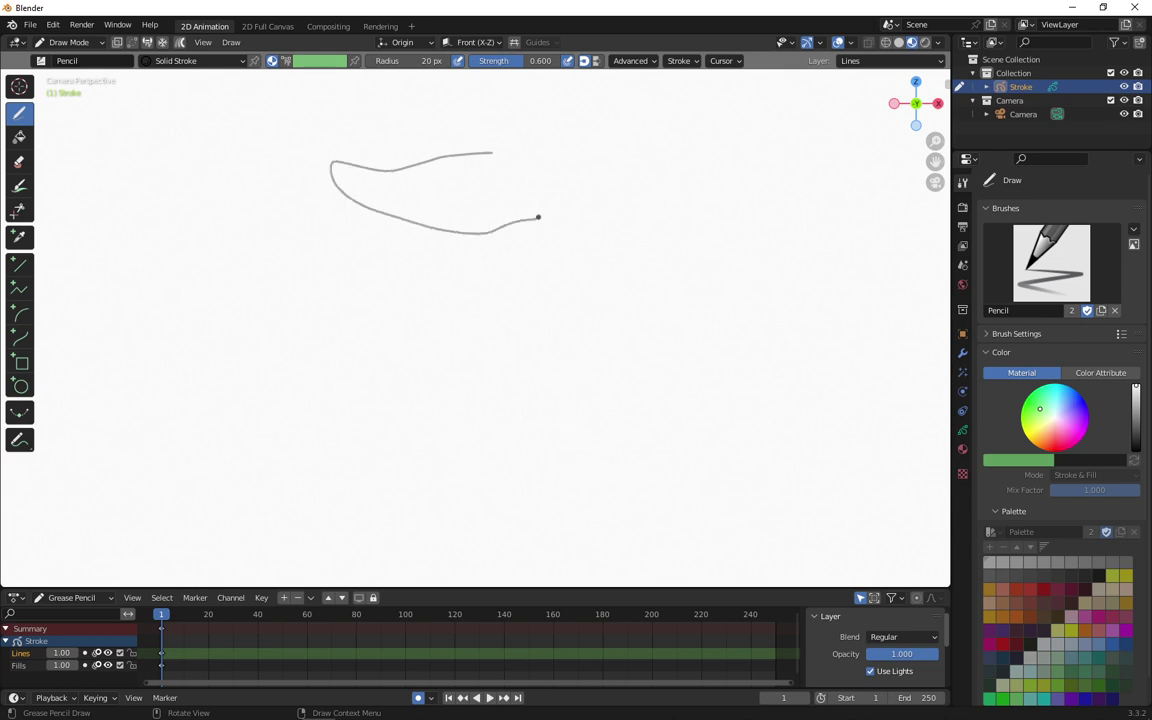
{"action": "key", "text": "ctrl+z"}
{"action": "left_click_drag", "start_coordinate": [516, 62], "coordinate": [560, 62]}
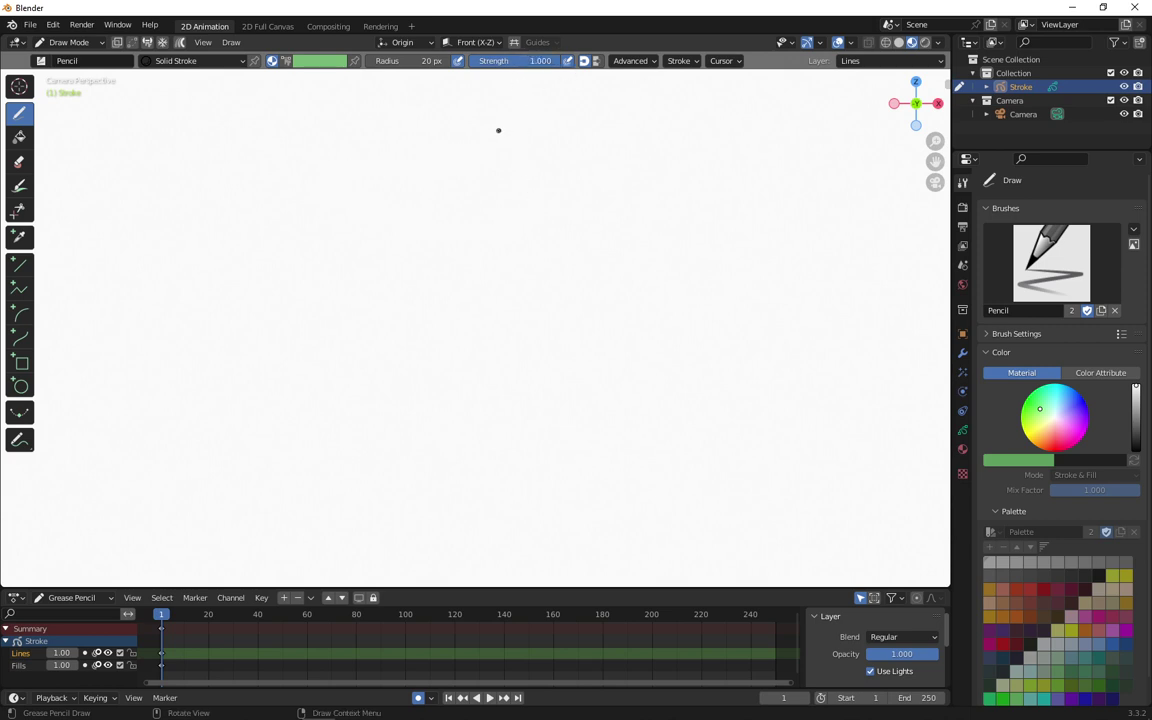
{"action": "mouse_move", "coordinate": [498, 130]}
{"action": "left_mouse_down"}
{"action": "mouse_move", "coordinate": [553, 176]}
{"action": "mouse_move", "coordinate": [488, 128]}
{"action": "left_mouse_up"}
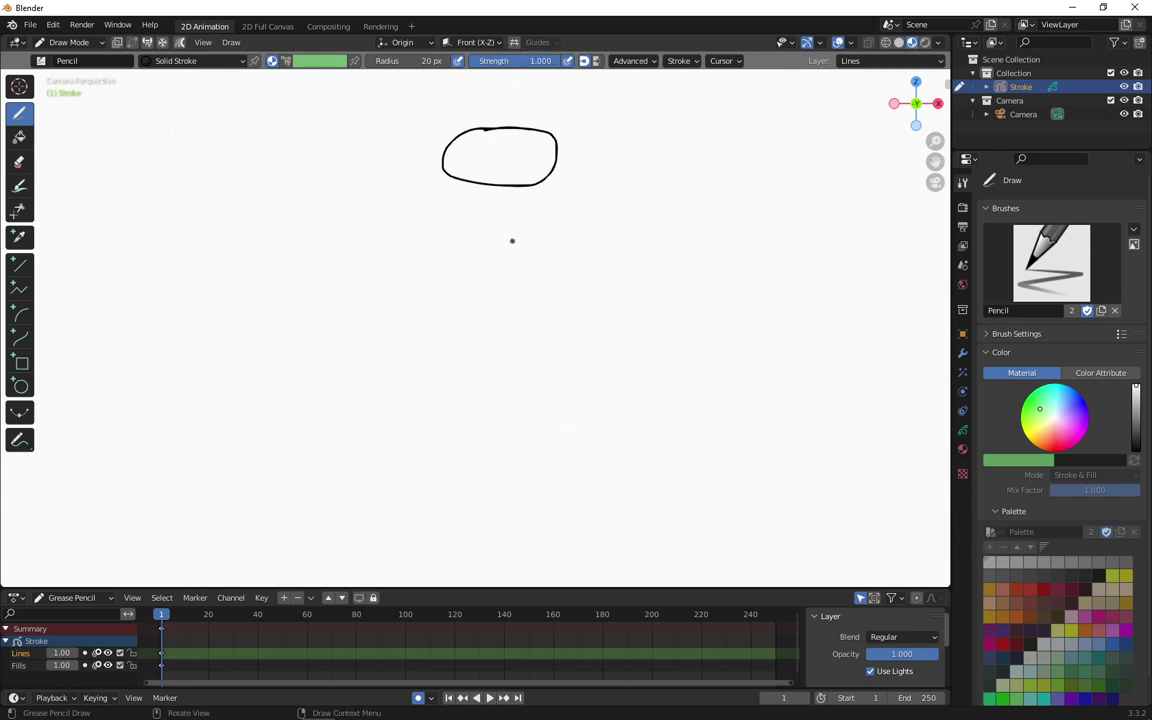
{"action": "key", "text": "ctrl+z"}
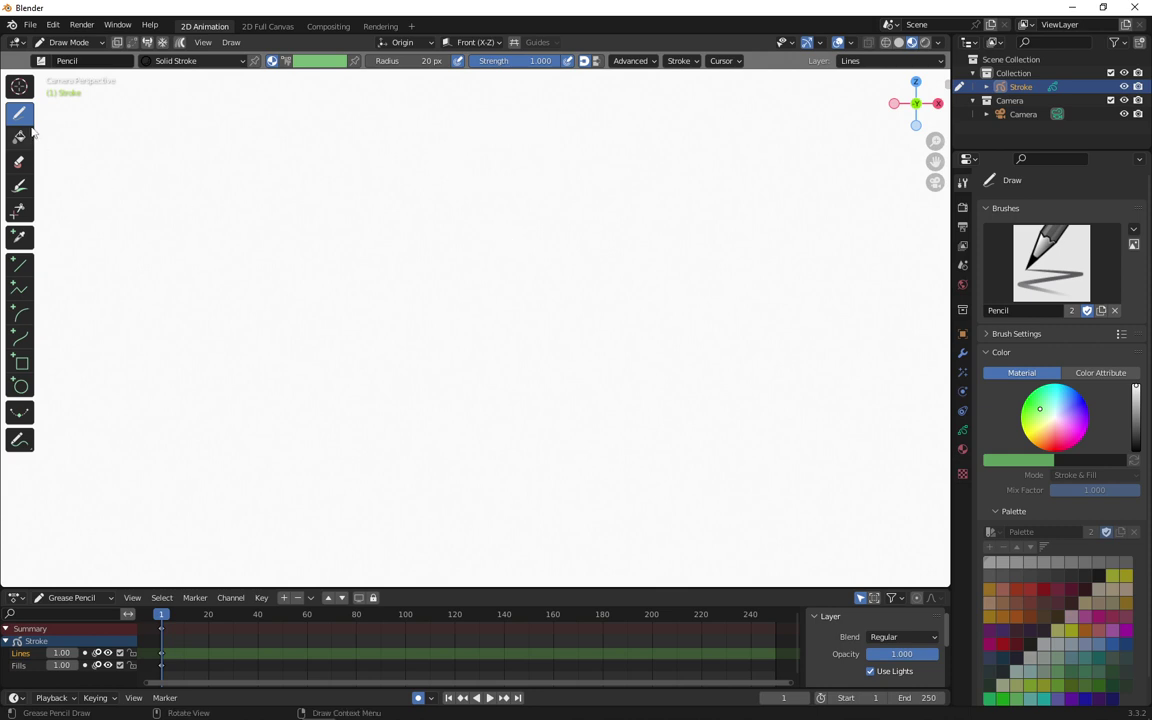
- Draw a circle outline with the Circle tool in the upper middle of the canvas on frame 1, undoing the first two attempts
{"action": "left_click", "coordinate": [20, 385]}
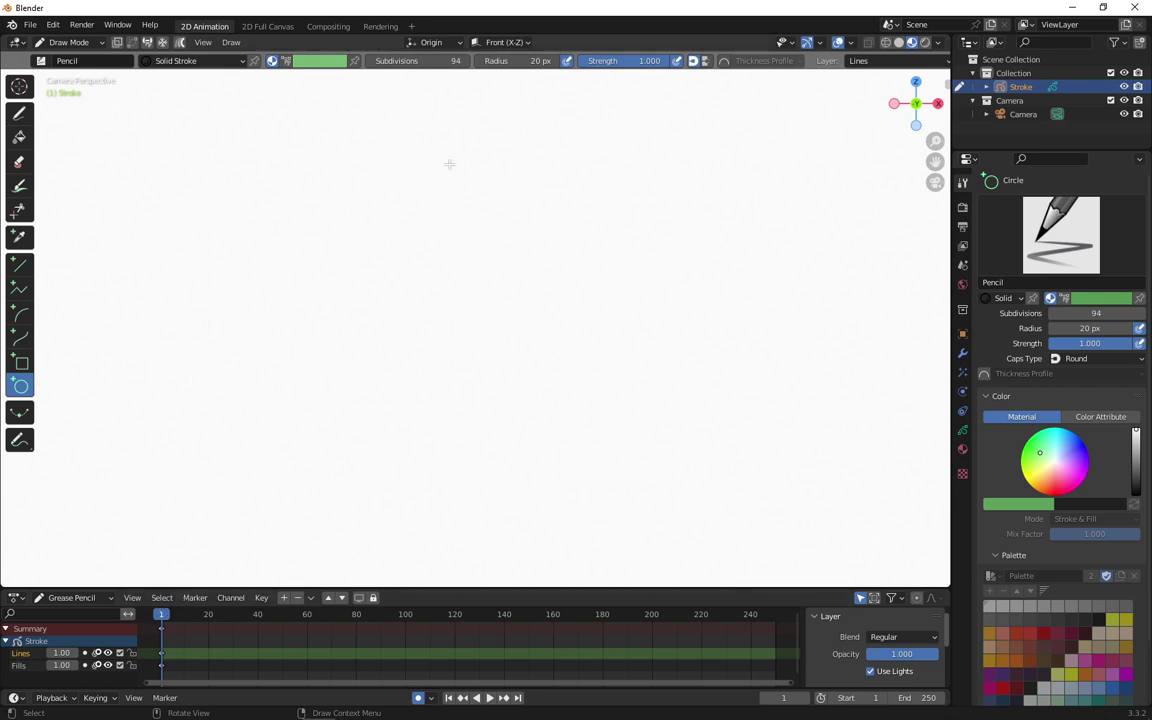
{"action": "left_click_drag", "start_coordinate": [442, 155], "coordinate": [535, 235]}
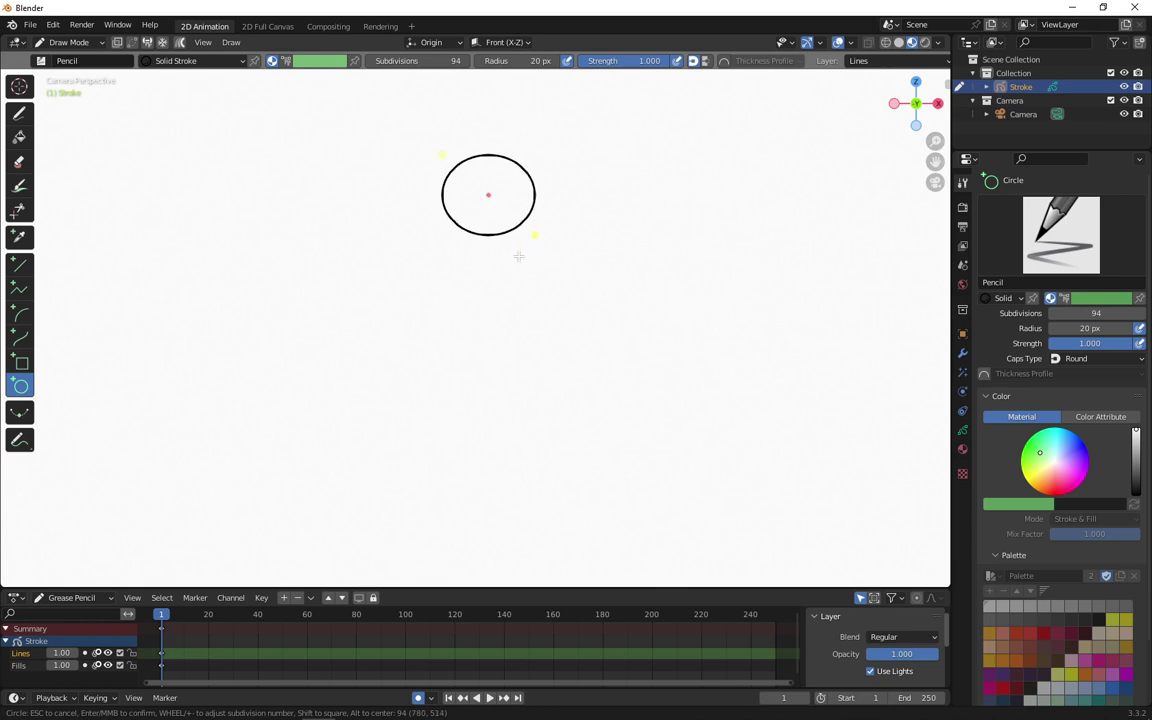
{"action": "key", "text": "Return"}
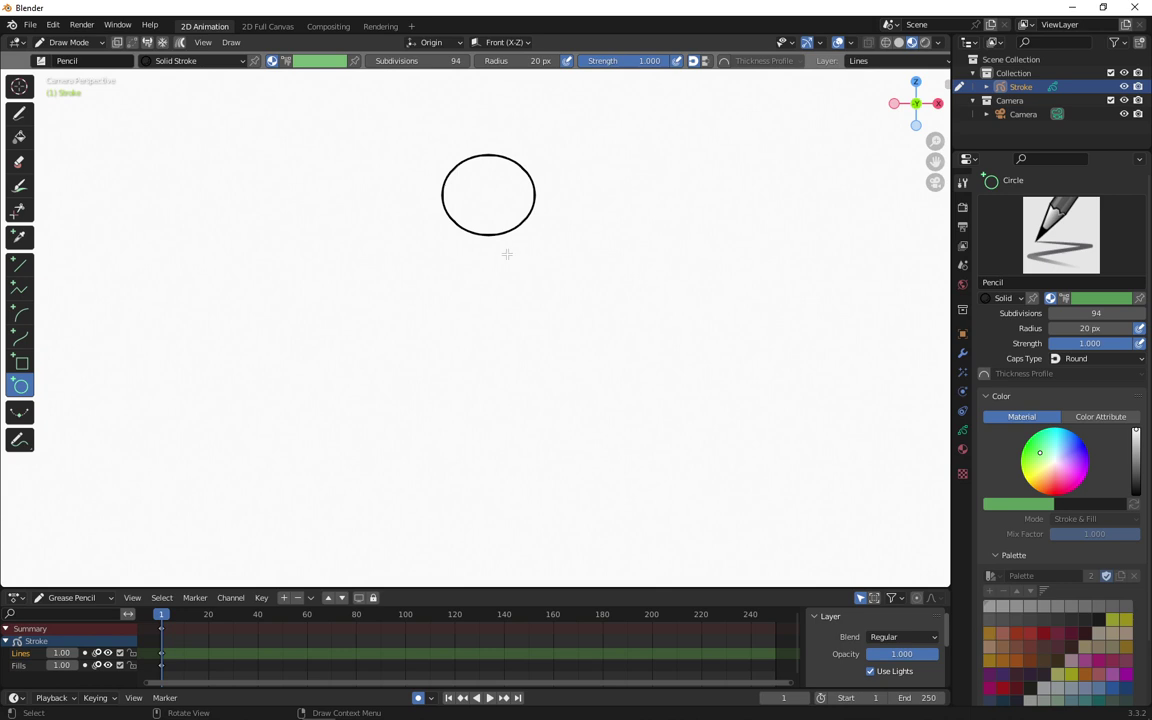
{"action": "key", "text": "ctrl+z"}
{"action": "left_click_drag", "start_coordinate": [447, 152], "coordinate": [526, 222]}
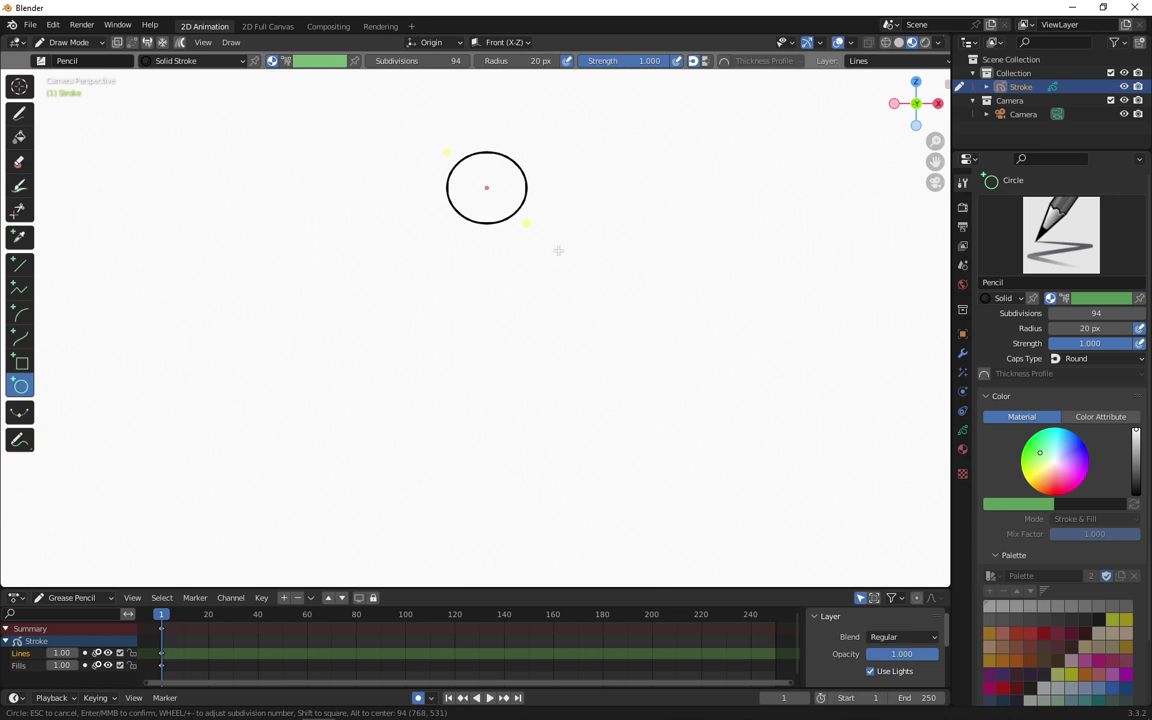
{"action": "key", "text": "Return"}
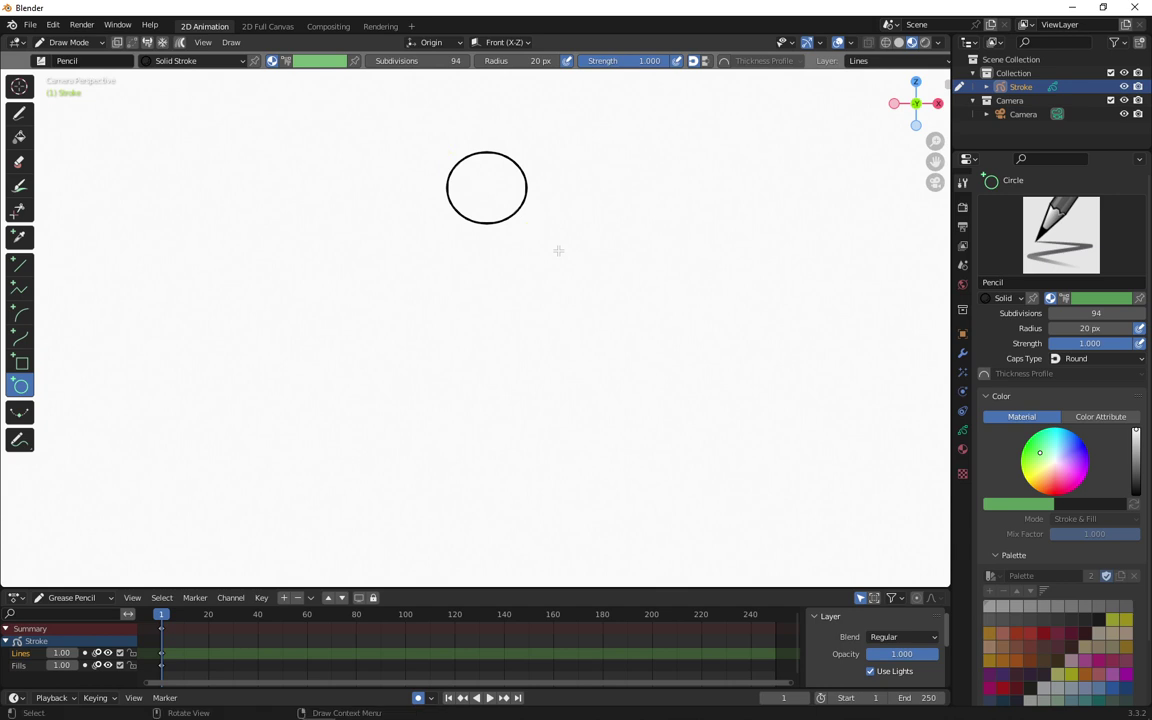
{"action": "key", "text": "ctrl+z"}
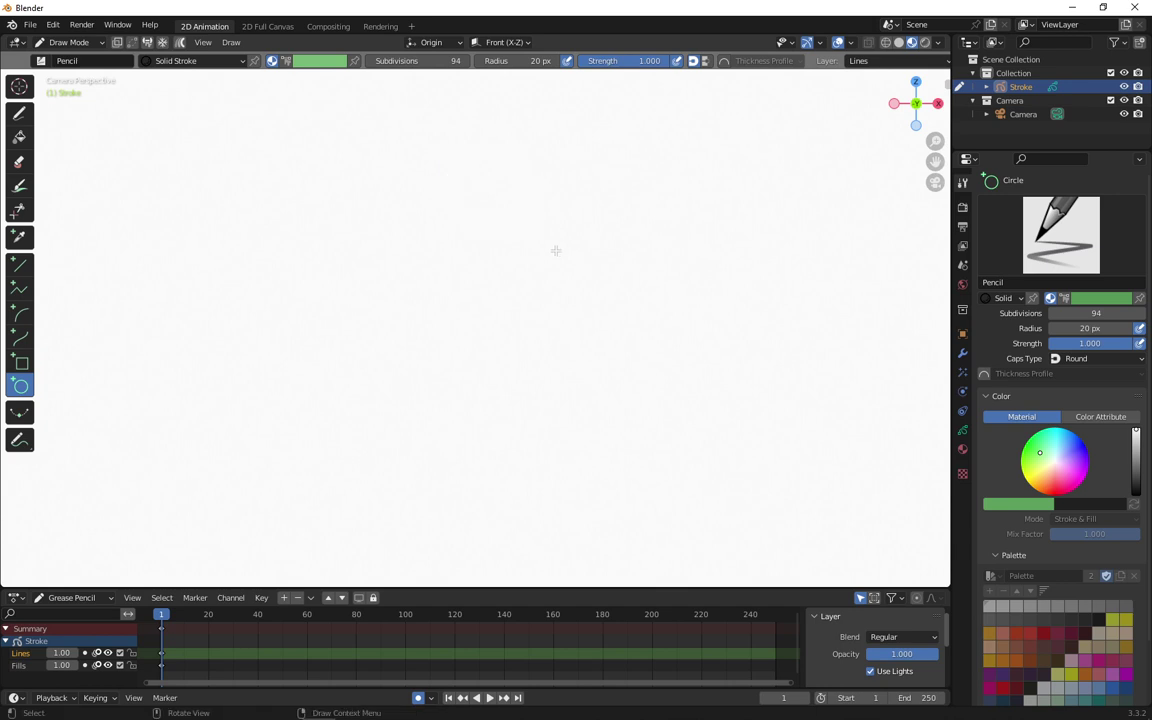
{"action": "left_click_drag", "start_coordinate": [432, 132], "coordinate": [526, 219]}
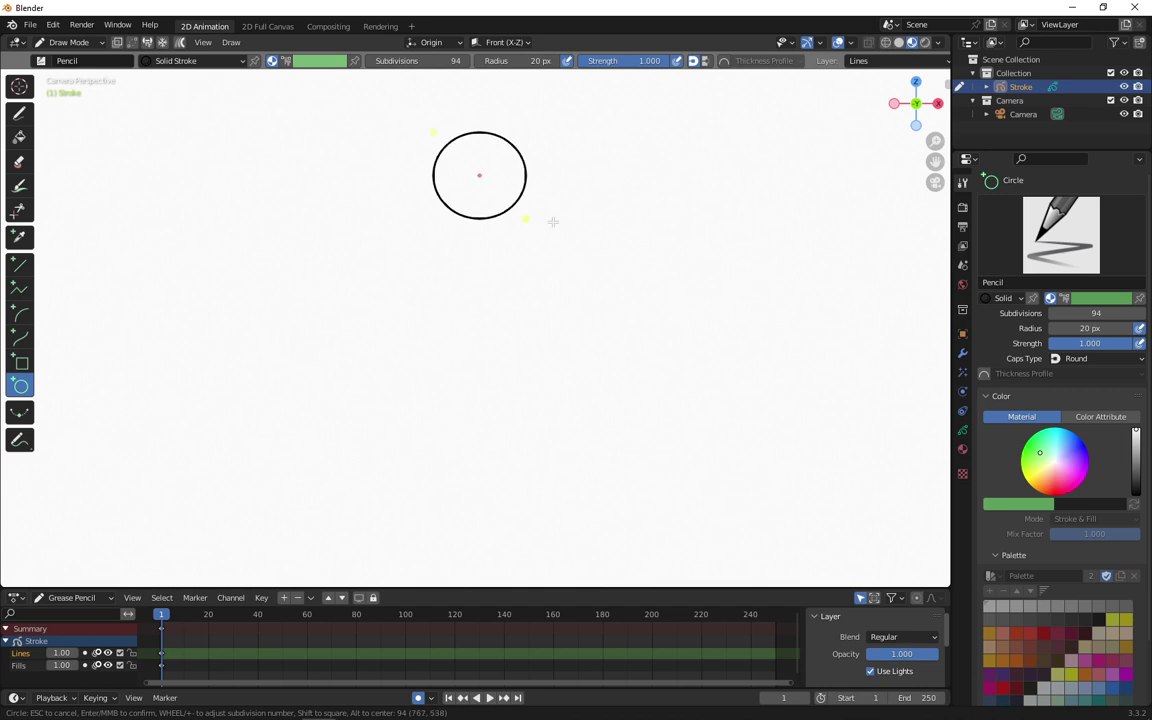
{"action": "key", "text": "Return"}
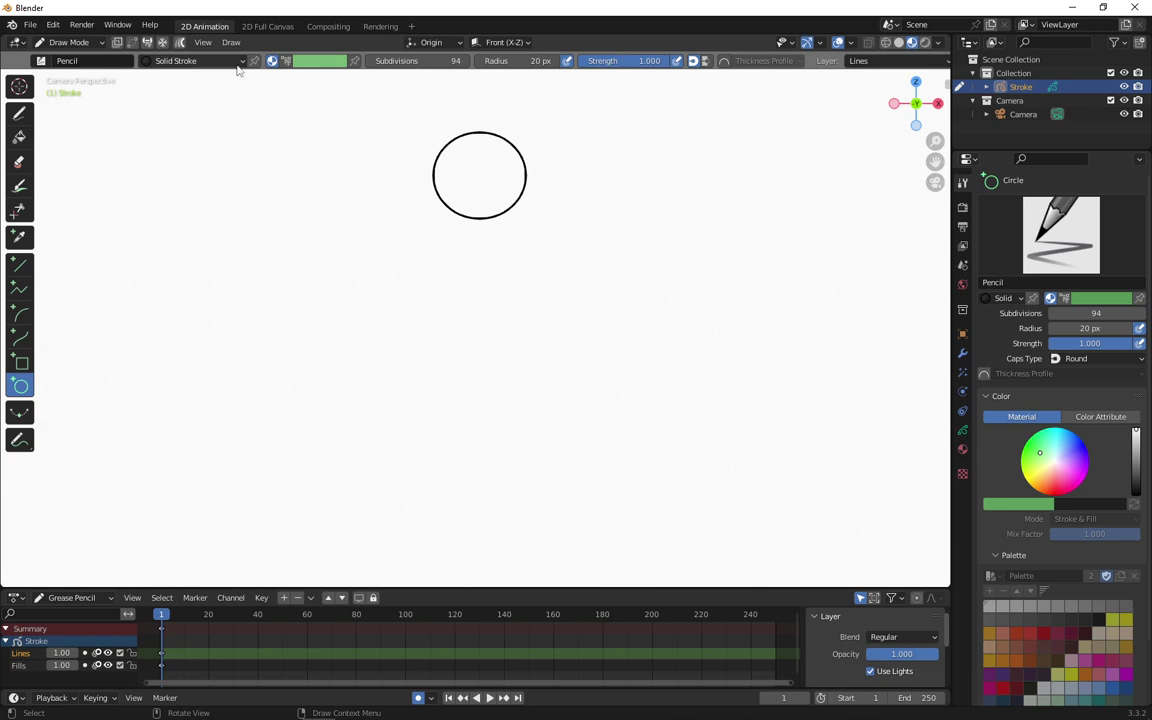
- In Edit Mode, select the whole circle and move it slightly down on frame 2, overlapping most of the frame 1 circle
{"action": "left_click", "coordinate": [70, 42]}
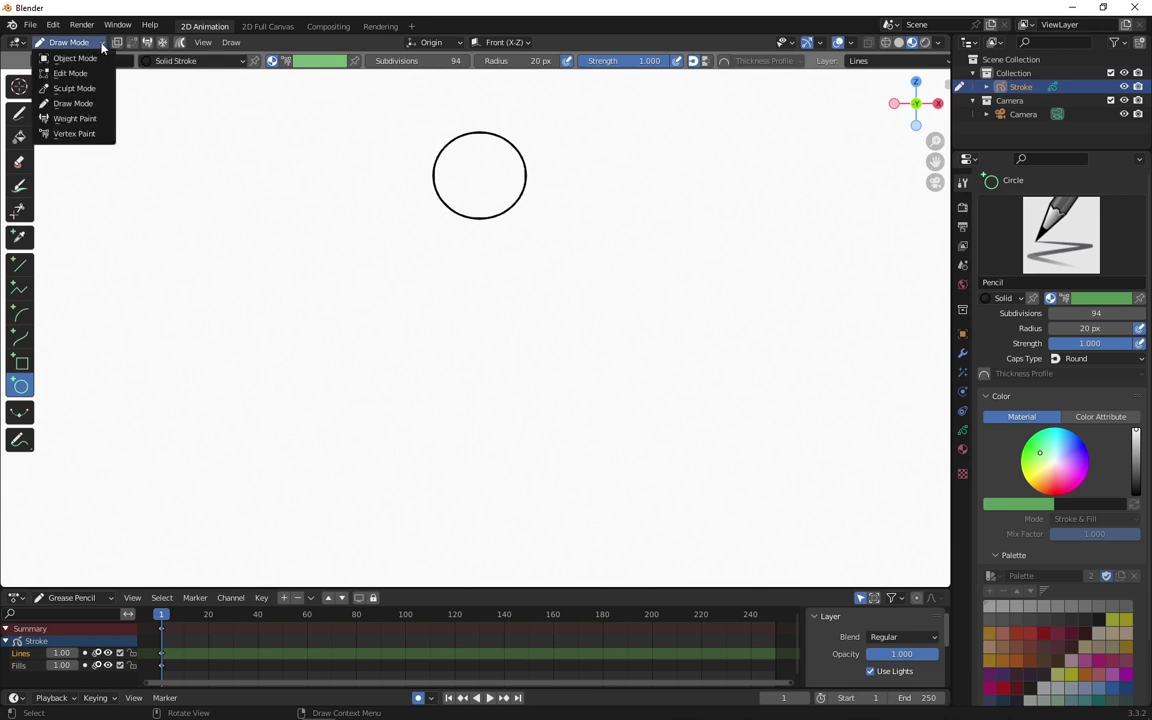
{"action": "left_click", "coordinate": [72, 74]}
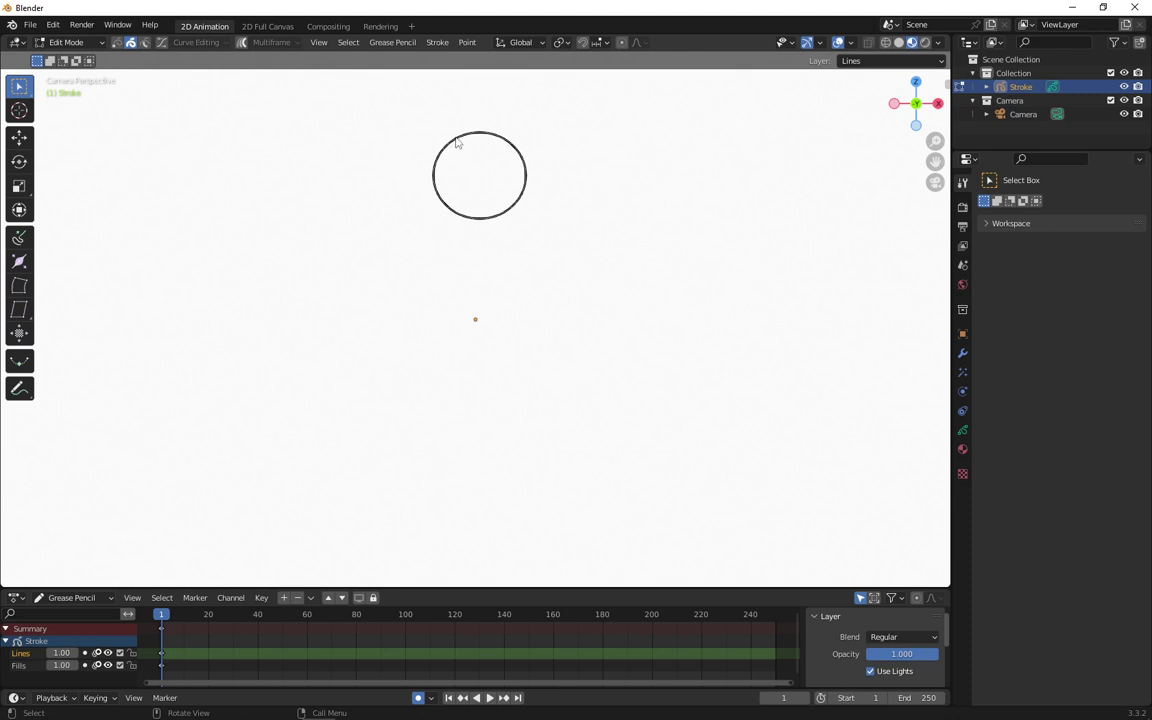
{"action": "key", "text": "a"}
{"action": "key", "text": "Right"}
{"action": "key", "text": "g"}
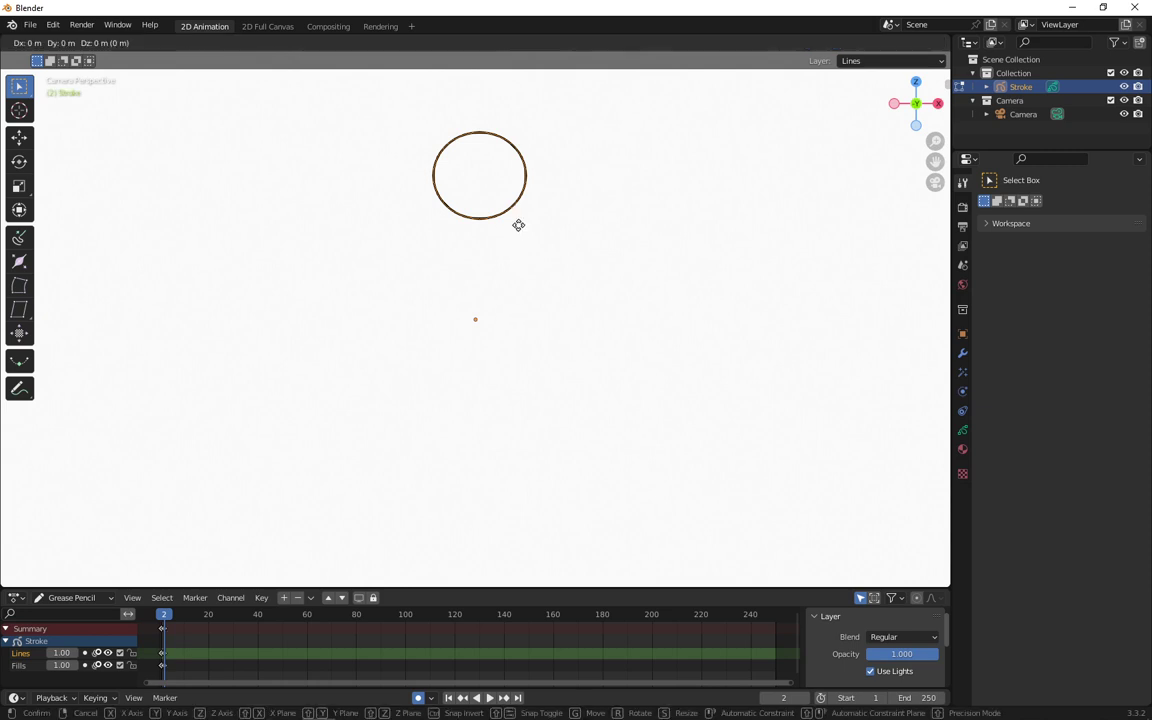
{"action": "left_click", "coordinate": [519, 238]}
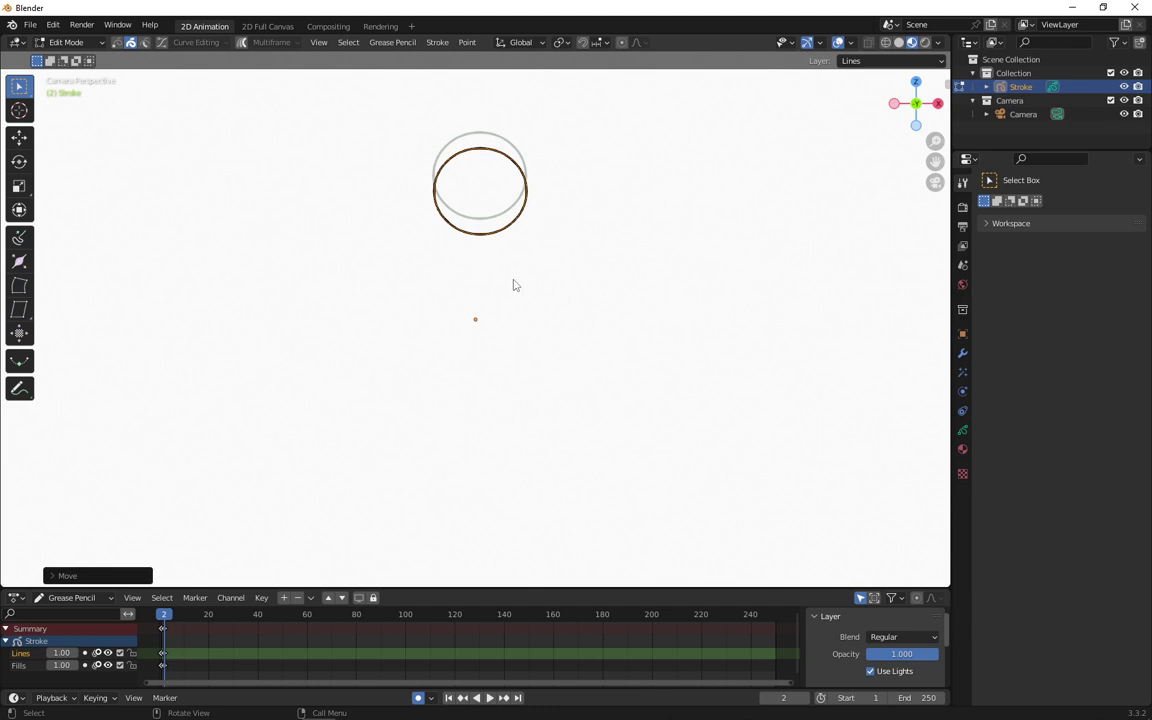
{"action": "key", "text": "g"}
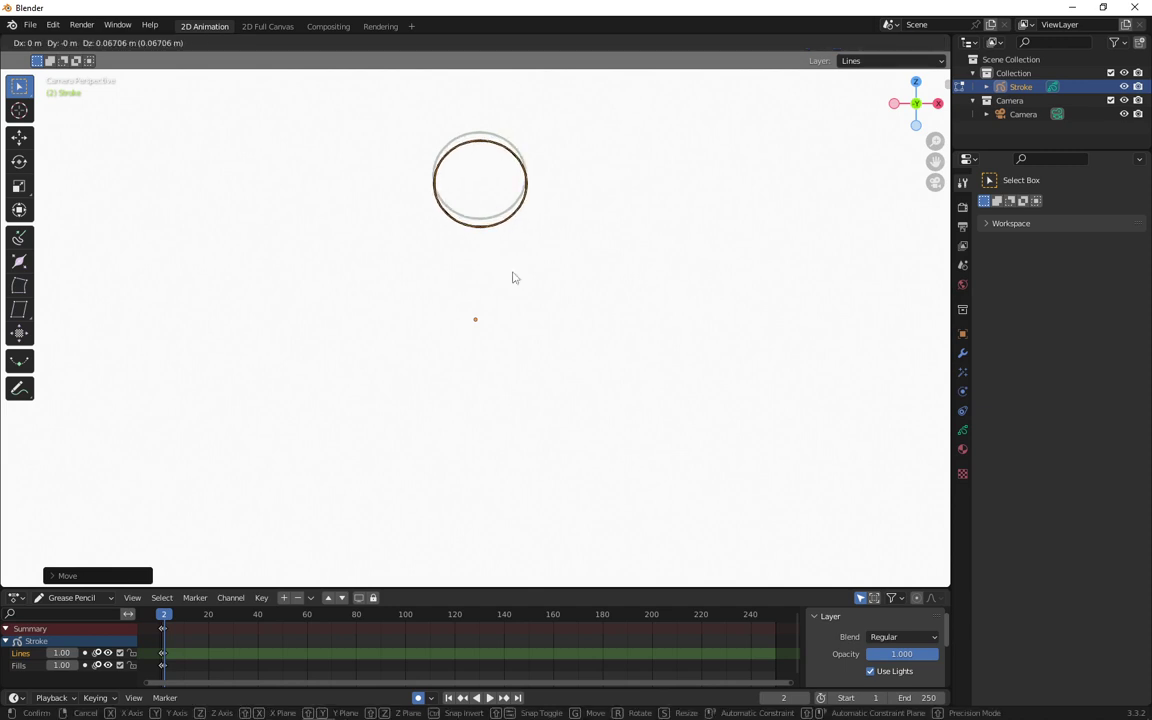
{"action": "left_click", "coordinate": [513, 278]}
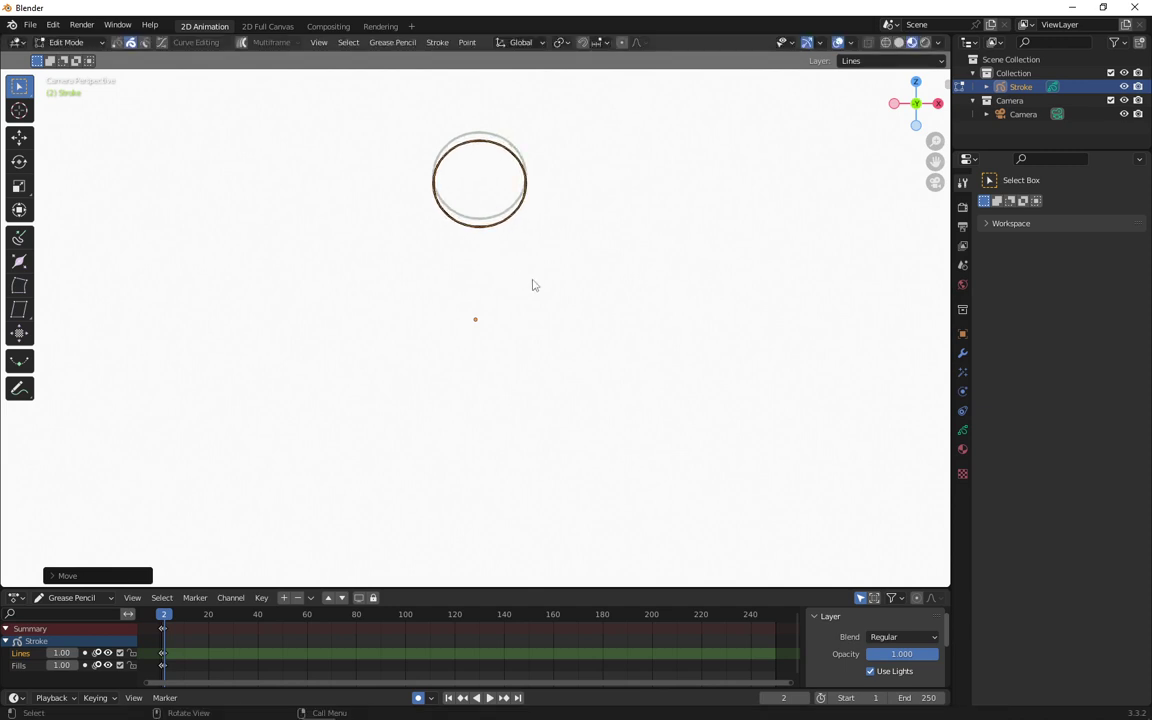
- On frame 3, move the circle about 0.12 m straight down
{"action": "key", "text": "Right"}
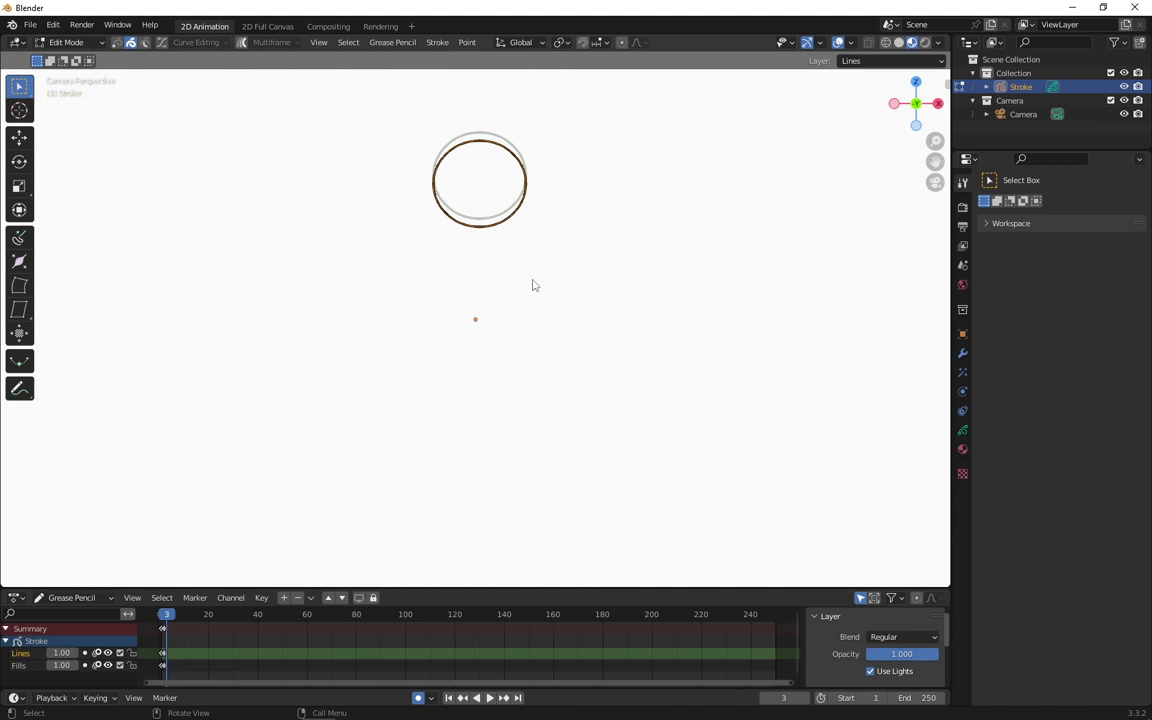
{"action": "key", "text": "g"}
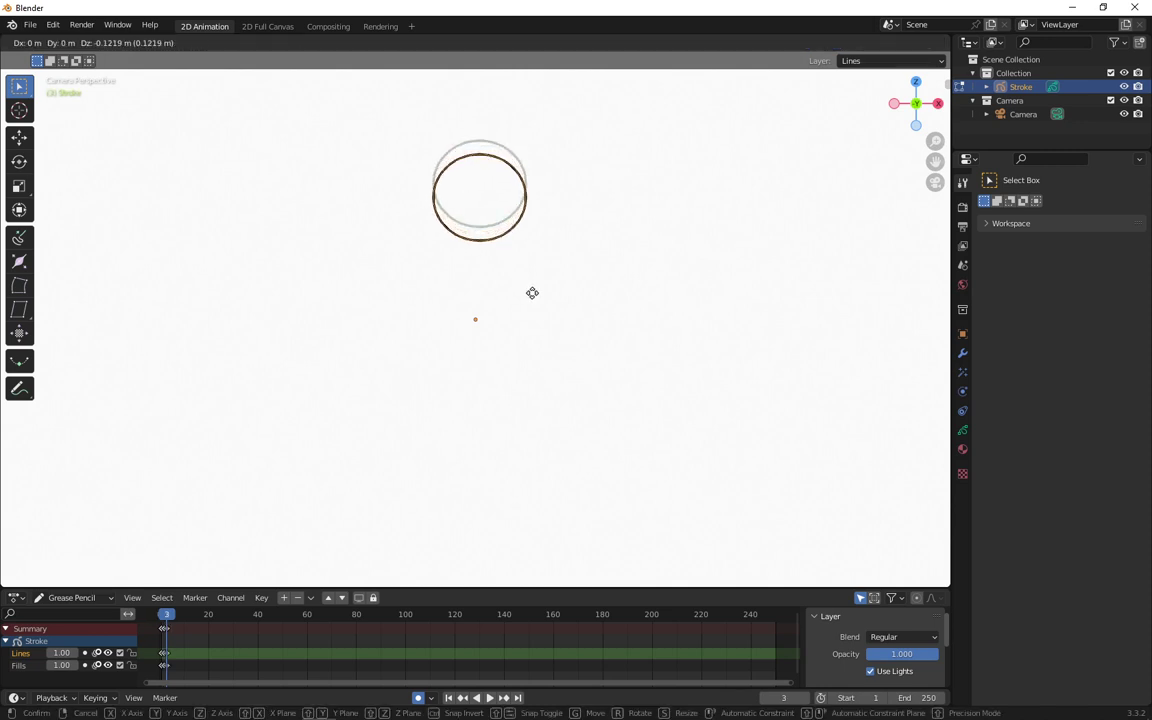
{"action": "left_click", "coordinate": [532, 293]}
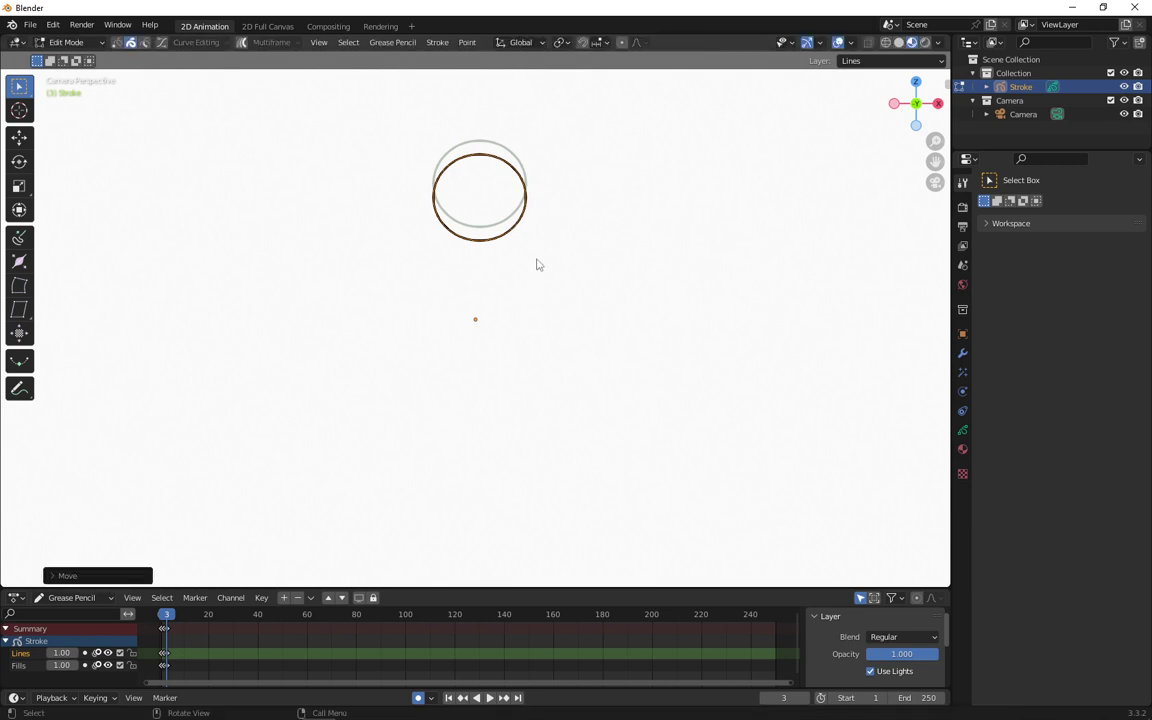
- On frame 3, stretch the circle slightly along Z, nudge it down, and narrow it to about 0.93 along X
{"action": "key", "text": "s"}
{"action": "key", "text": "z"}
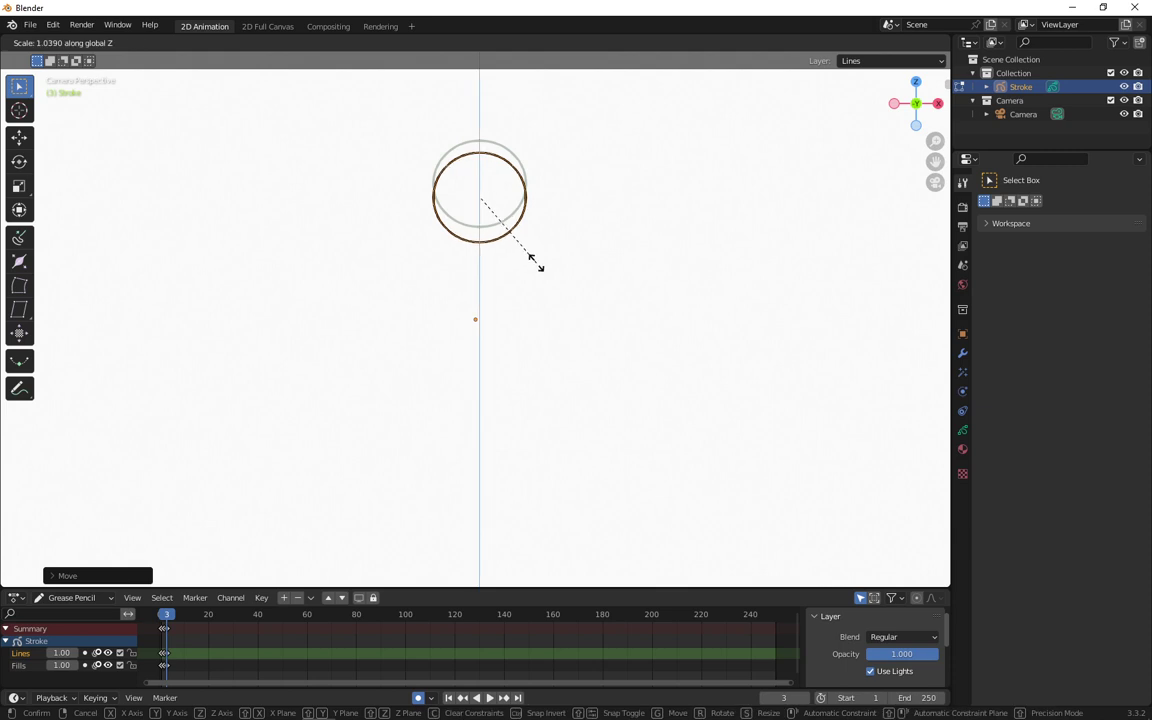
{"action": "left_click", "coordinate": [539, 271]}
{"action": "key", "text": "g"}
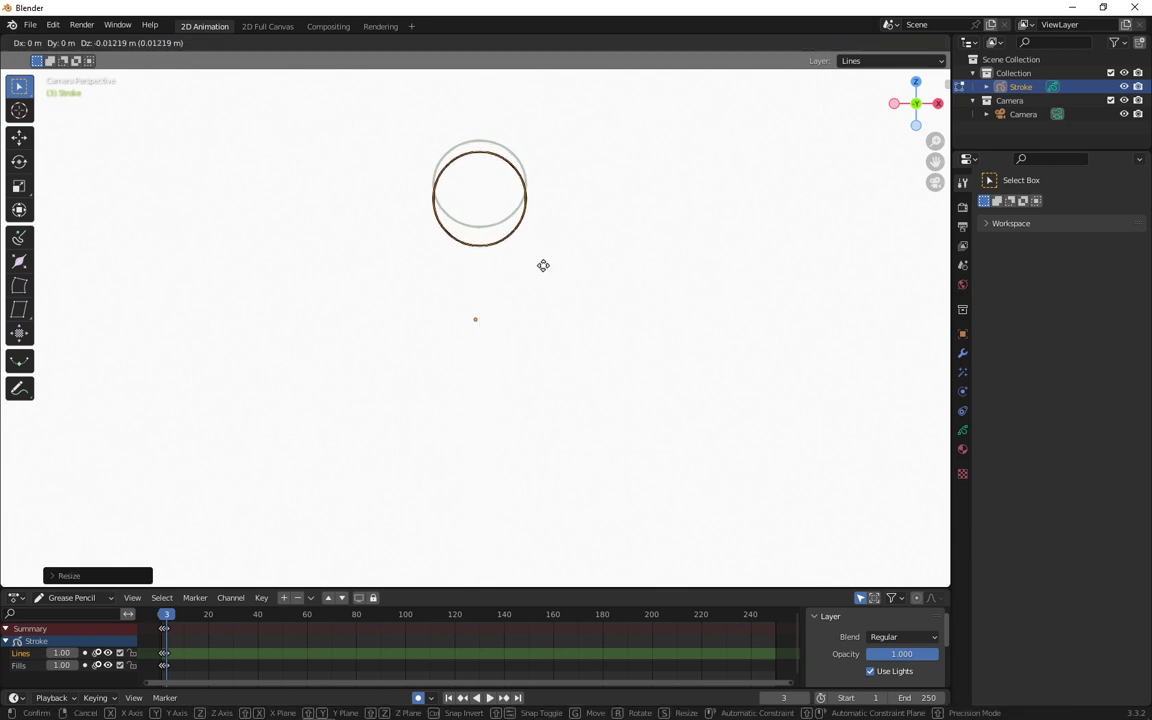
{"action": "left_click", "coordinate": [543, 267]}
{"action": "key", "text": "s"}
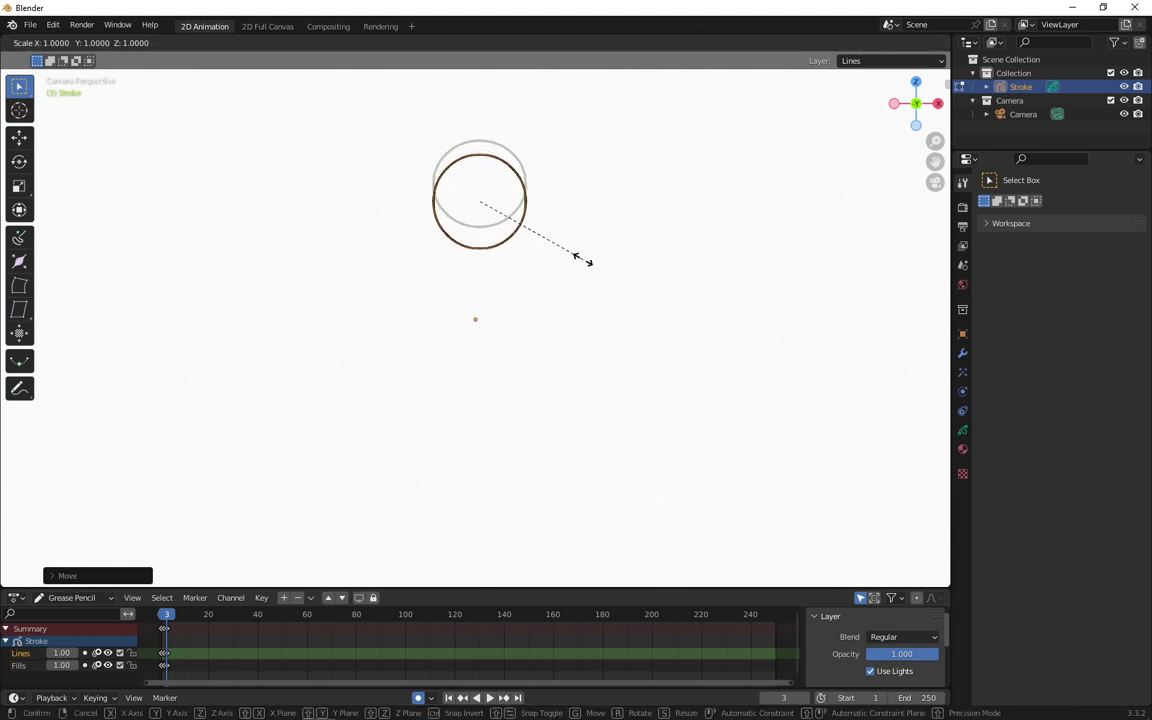
{"action": "key", "text": "x"}
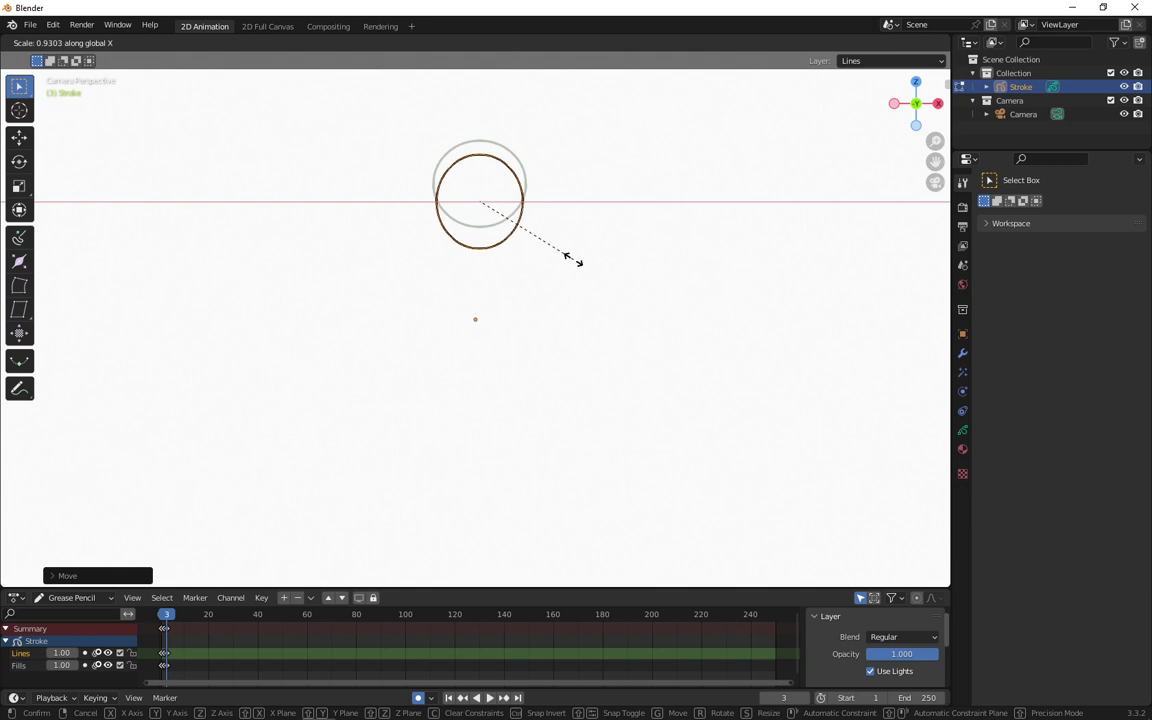
{"action": "left_click", "coordinate": [575, 264]}
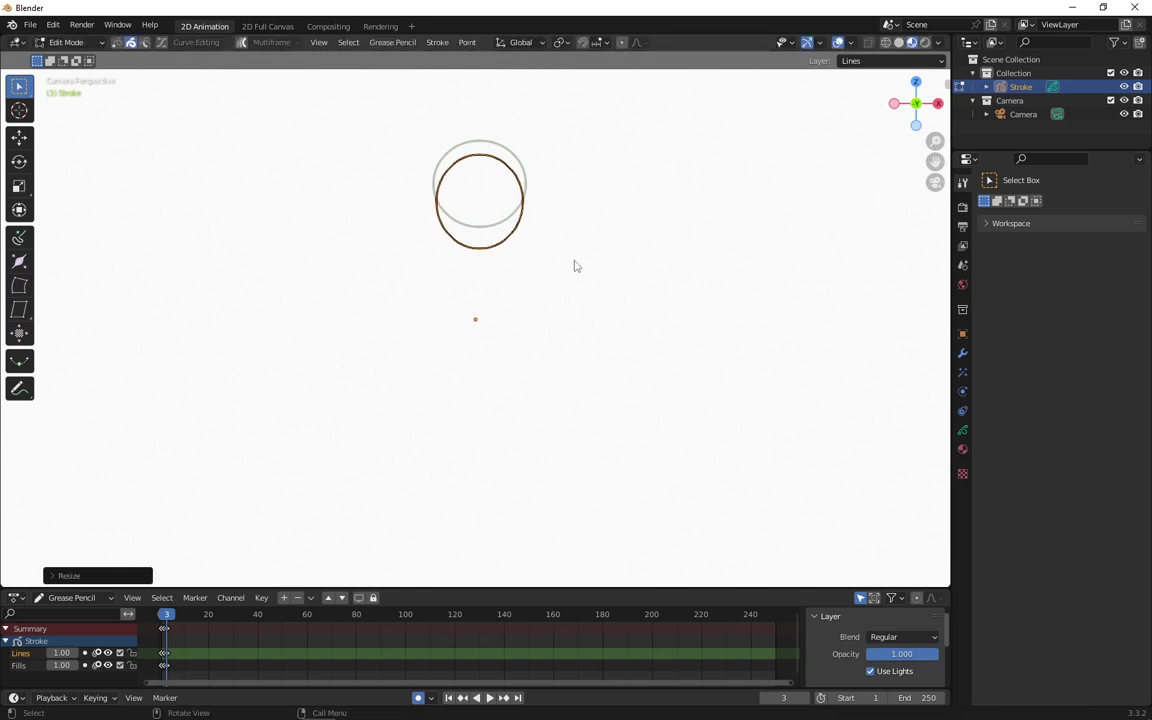
- On frame 4, move the circle about 0.37 m down
{"action": "key", "text": "Right"}
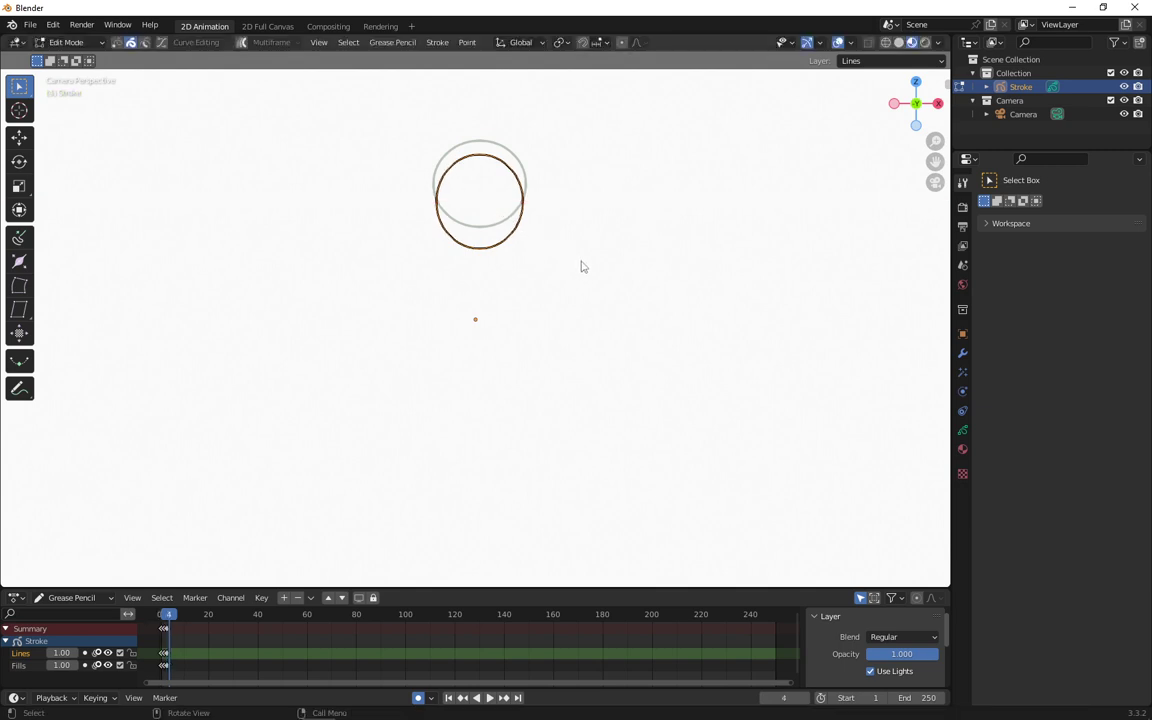
{"action": "key", "text": "g"}
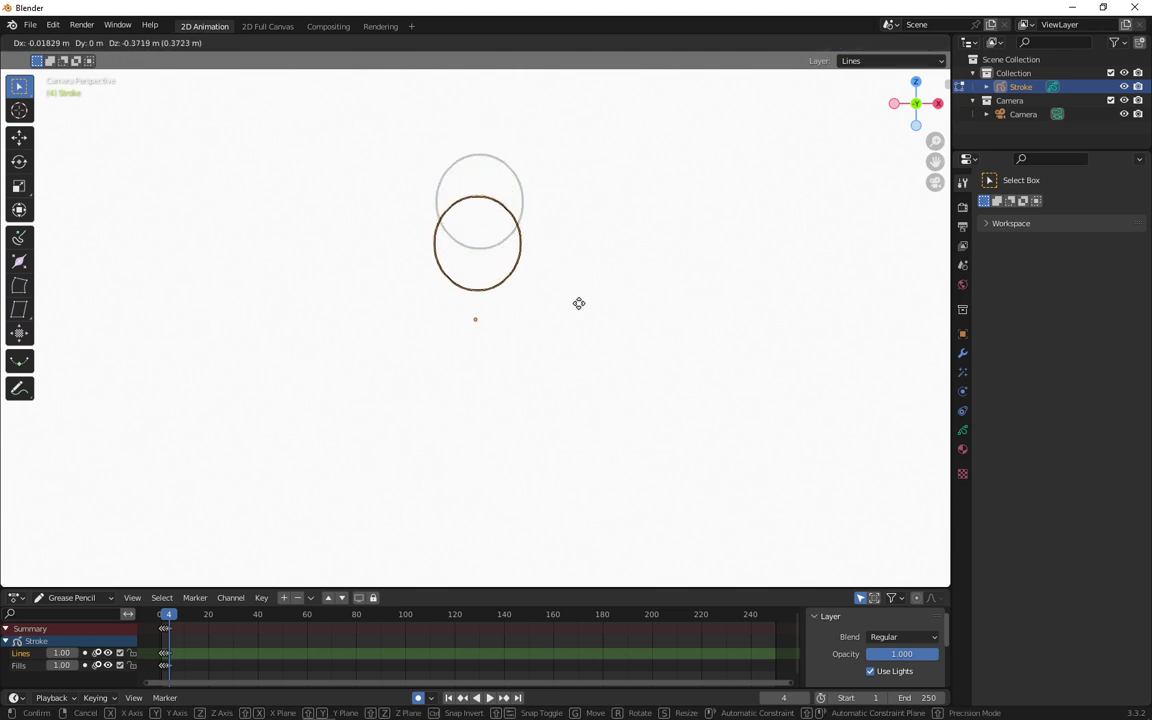
{"action": "left_click", "coordinate": [579, 304]}
- On frame 4, stretch the circle along Z into a taller oval and narrow it to about 0.92 along X
{"action": "key", "text": "s"}
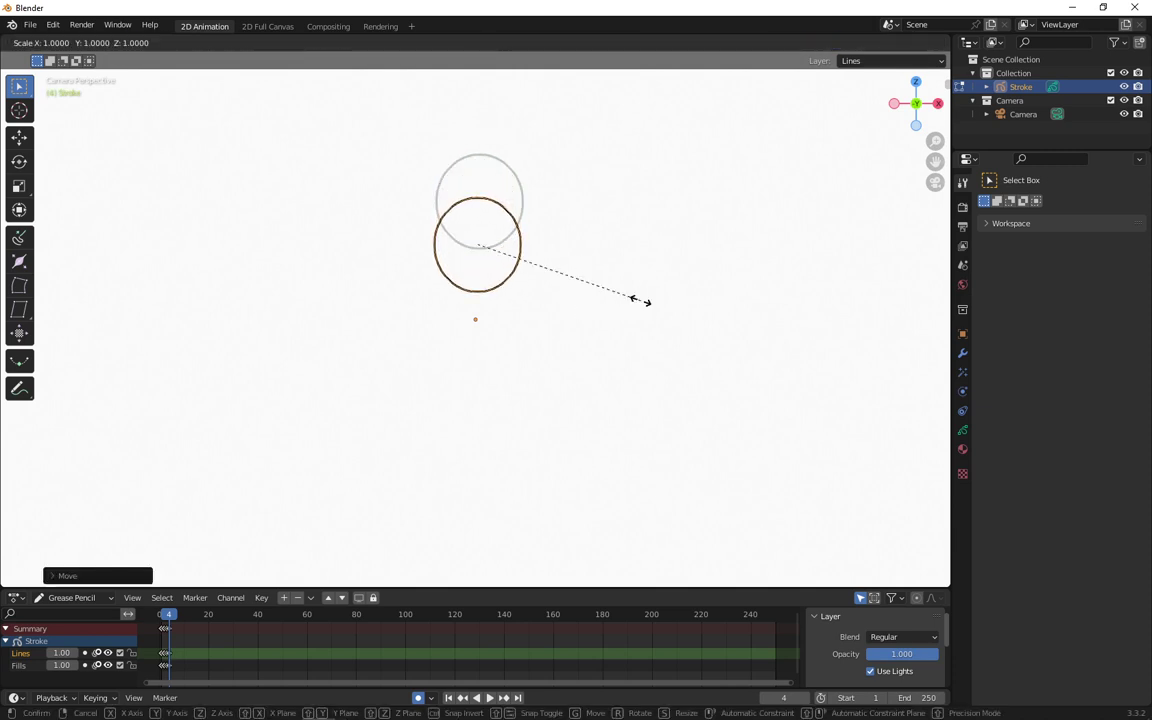
{"action": "key", "text": "z"}
{"action": "left_click", "coordinate": [656, 316]}
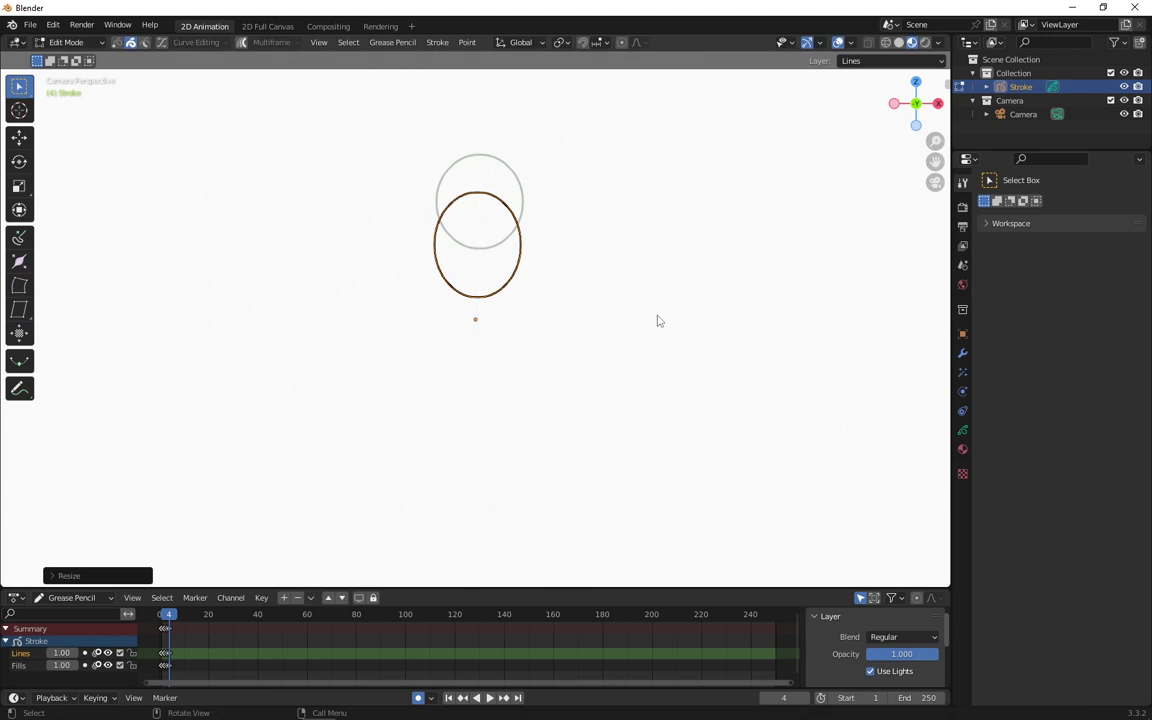
{"action": "key", "text": "s"}
{"action": "key", "text": "x"}
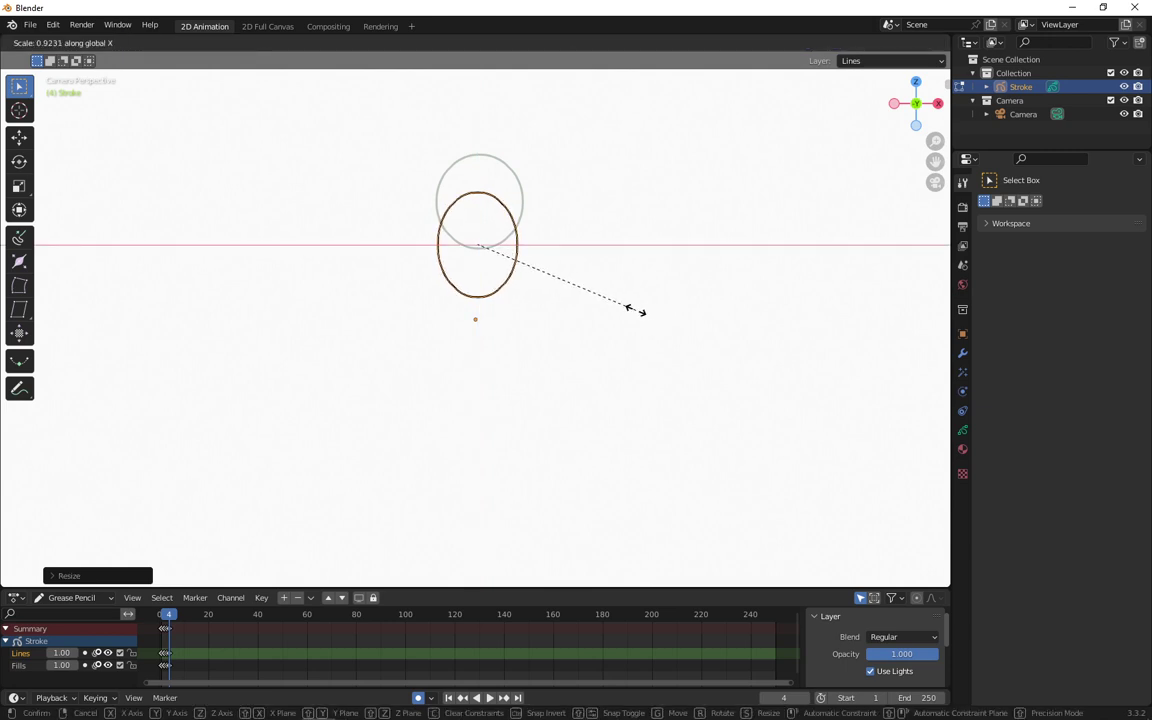
{"action": "left_click", "coordinate": [636, 314]}
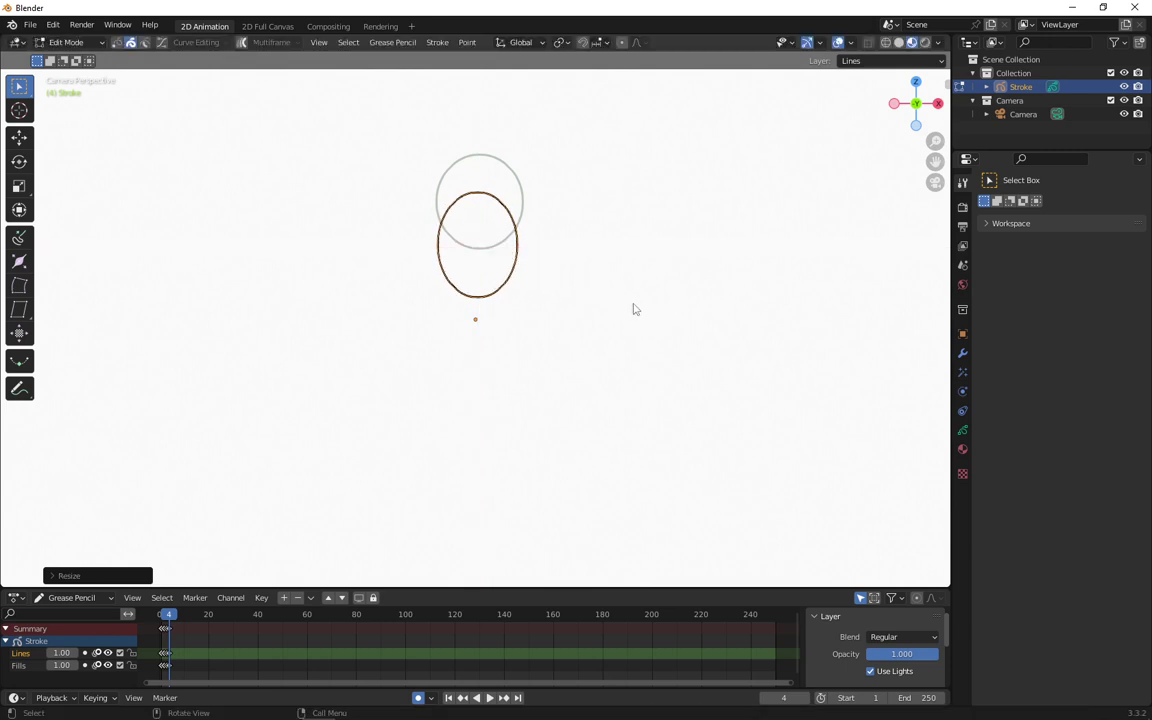
- On frame 5, move the oval straight down until only its upper part overlaps the previous frame's oval
{"action": "key", "text": "Right"}
{"action": "key", "text": "g"}
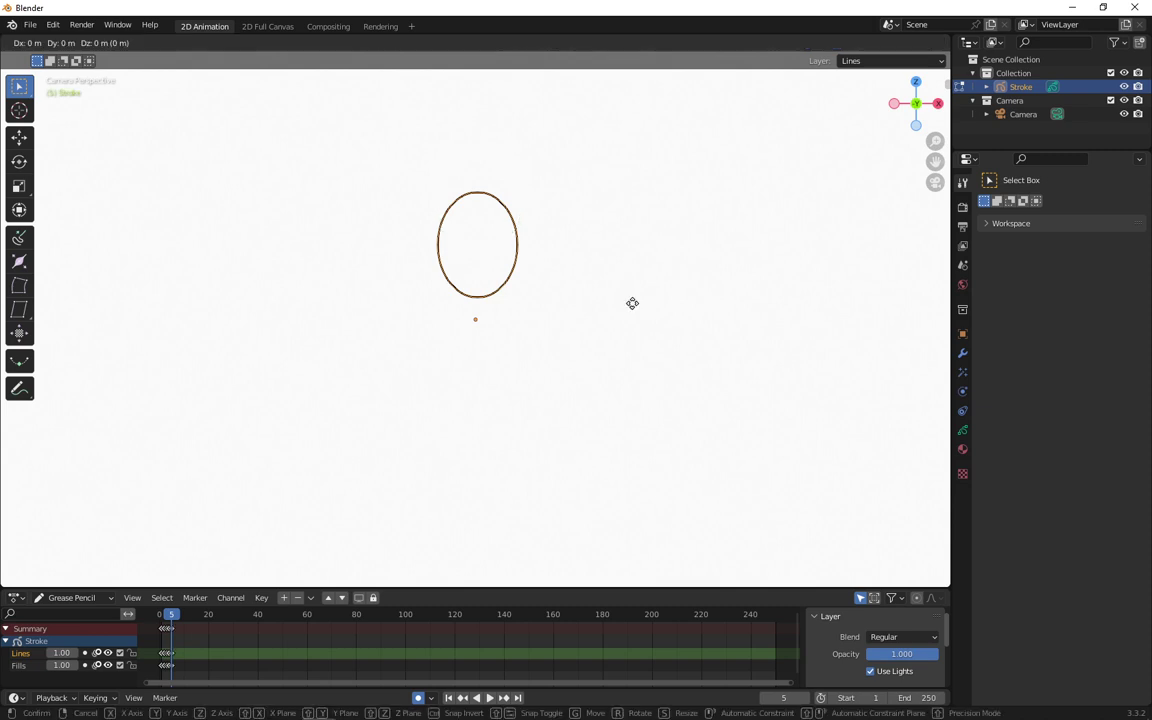
{"action": "left_click", "coordinate": [630, 374]}
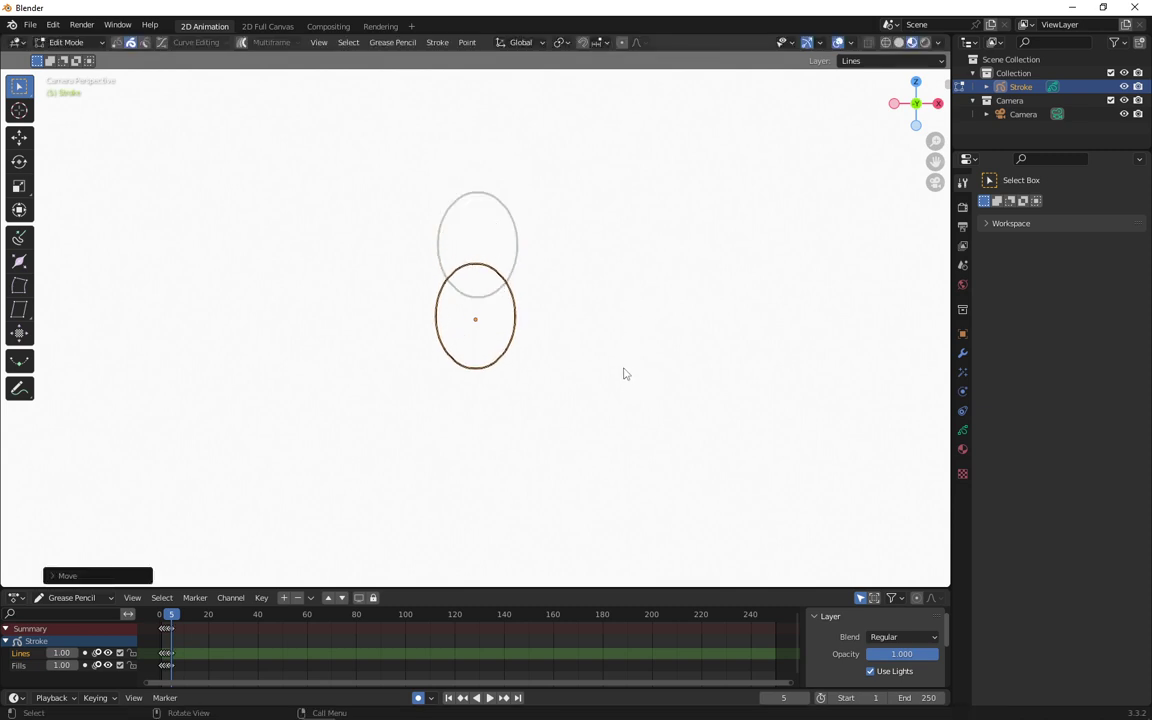
- On frame 5, stretch the oval along Z to make it slightly taller
{"action": "key", "text": "s"}
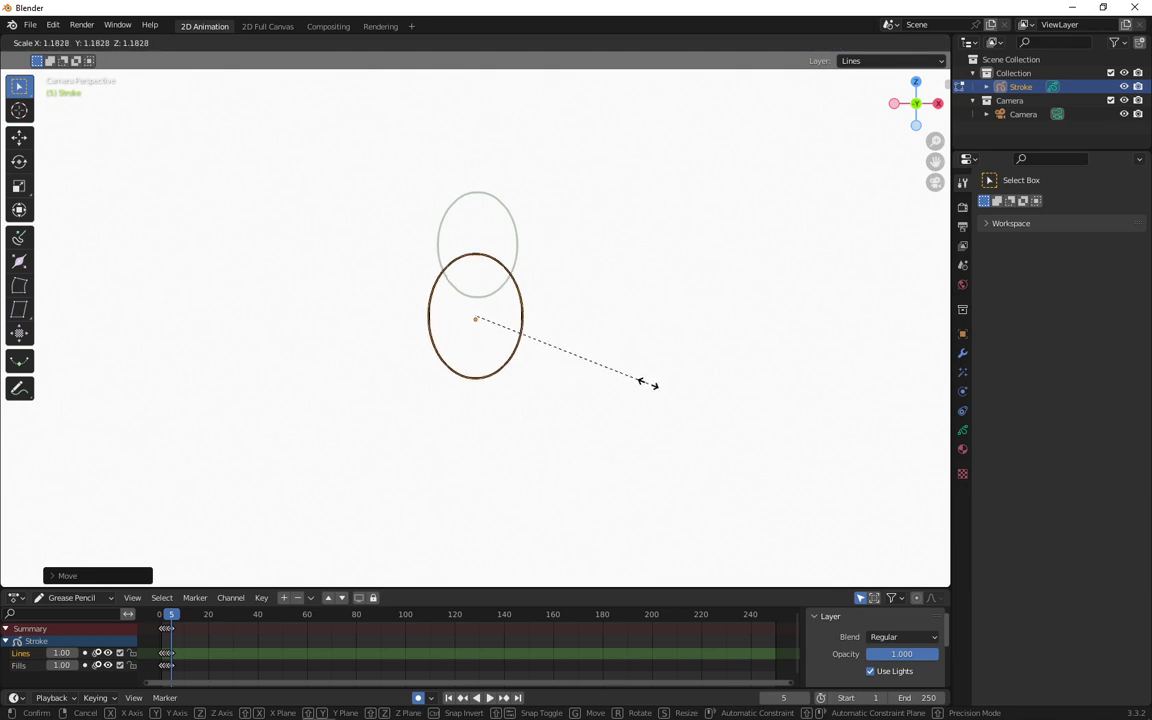
{"action": "right_click", "coordinate": [649, 387]}
{"action": "key", "text": "s"}
{"action": "key", "text": "z"}
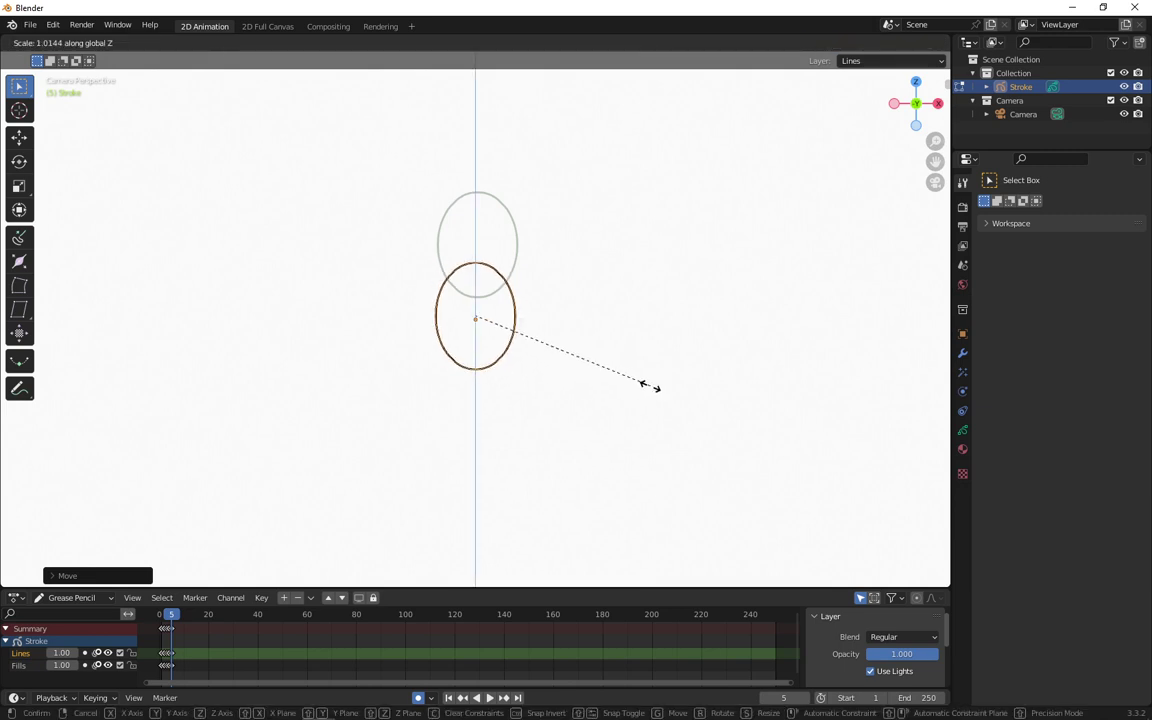
{"action": "left_click", "coordinate": [670, 406]}
- On frame 5, narrow the oval along X, and enlarge it uniformly to about 1.09
{"action": "key", "text": "s"}
{"action": "key", "text": "x"}
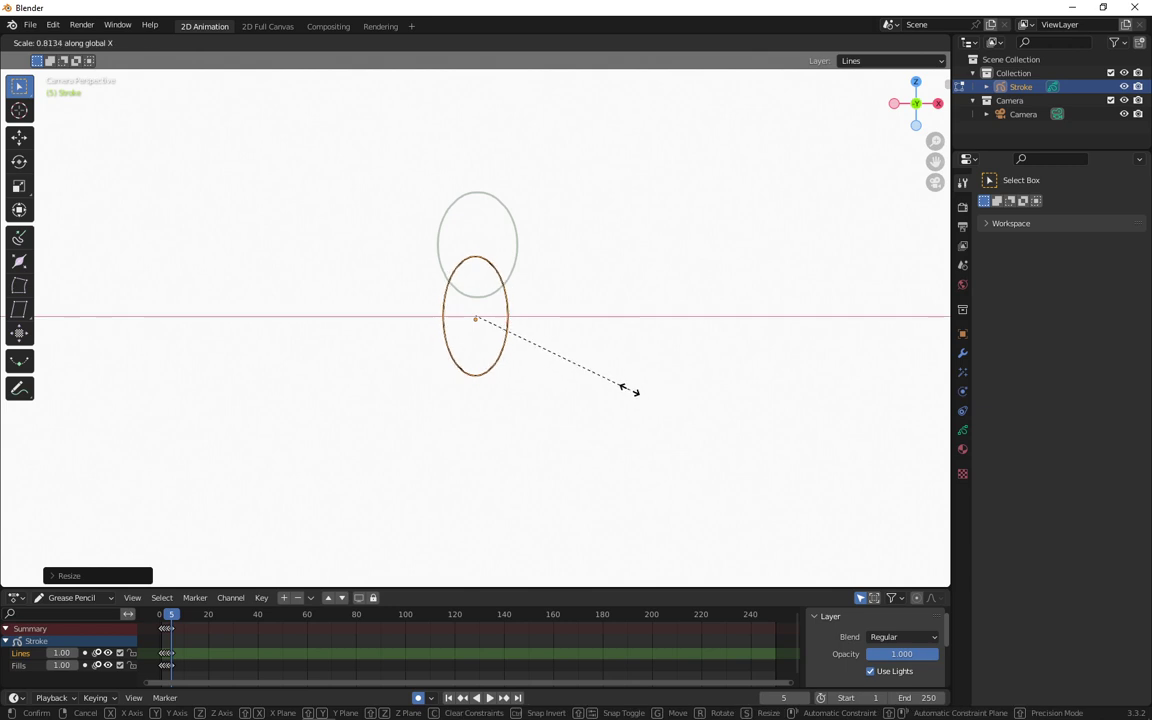
{"action": "left_click", "coordinate": [615, 388]}
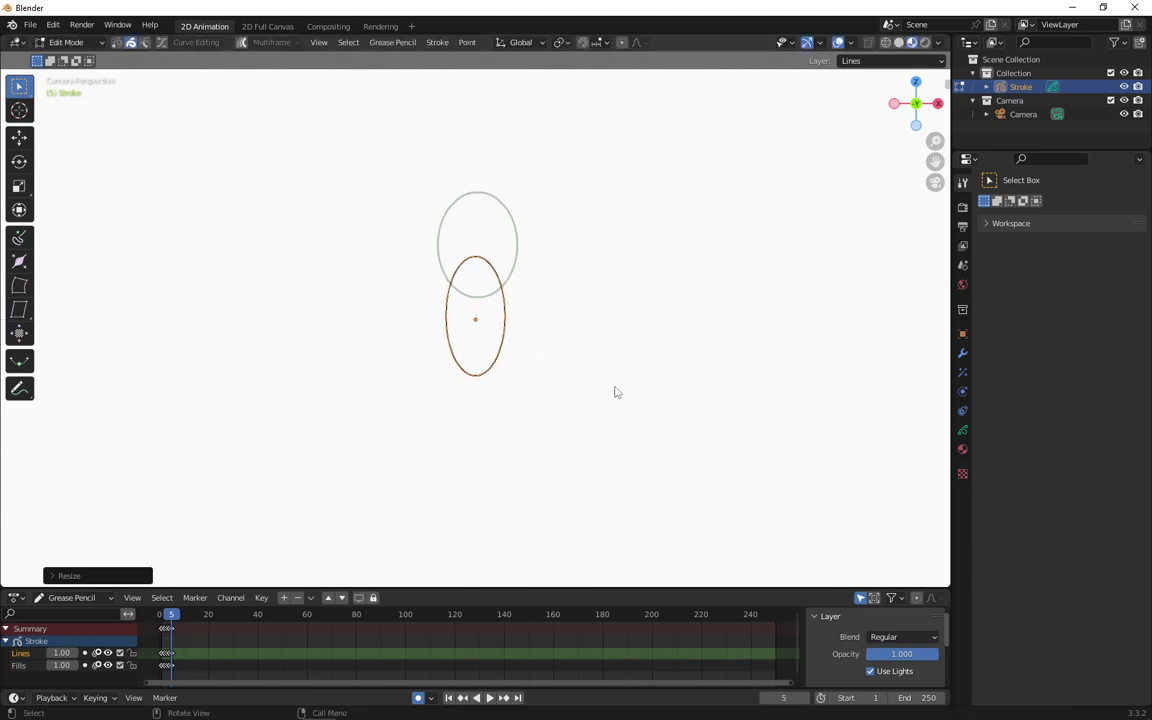
{"action": "key", "text": "s"}
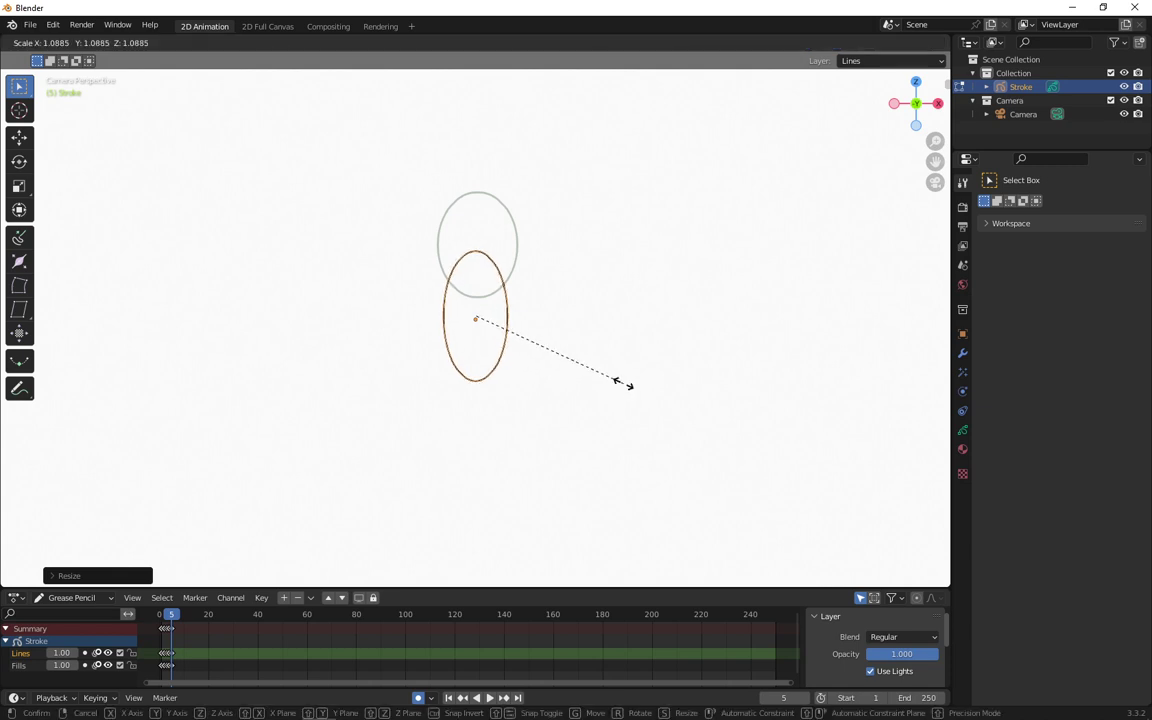
{"action": "left_click", "coordinate": [625, 387]}
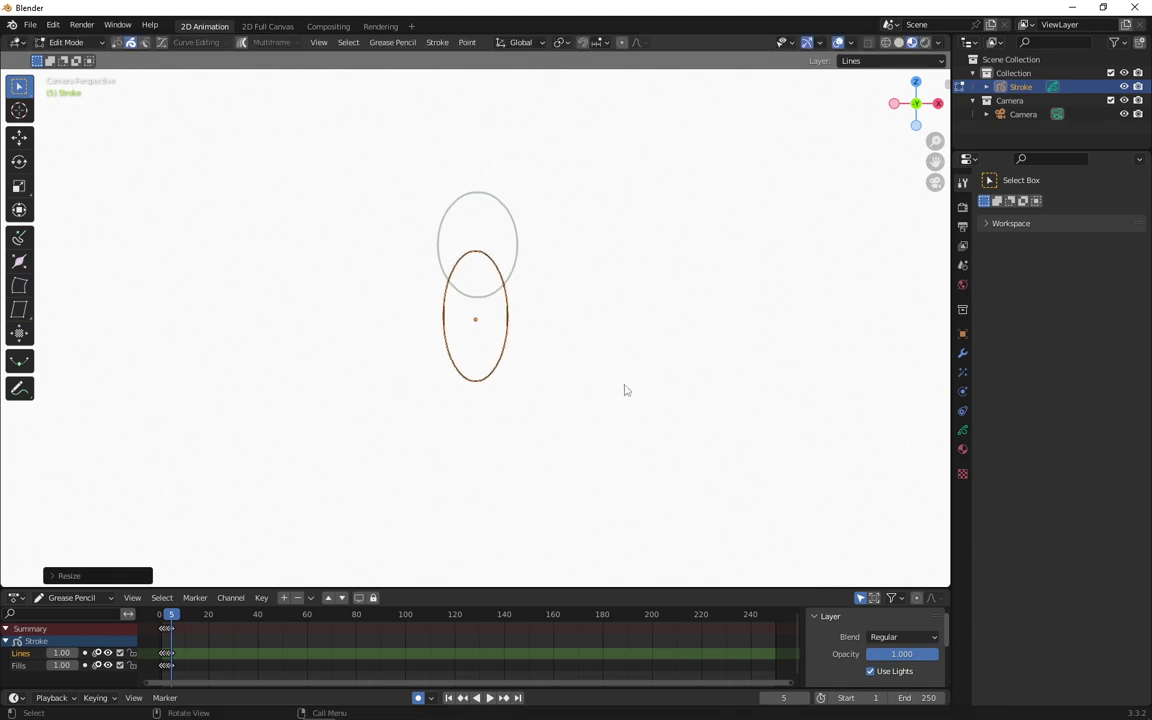
- On frame 6, move the tall oval down until its top overlaps the lower part of the frame 5 oval
{"action": "key", "text": "Right"}
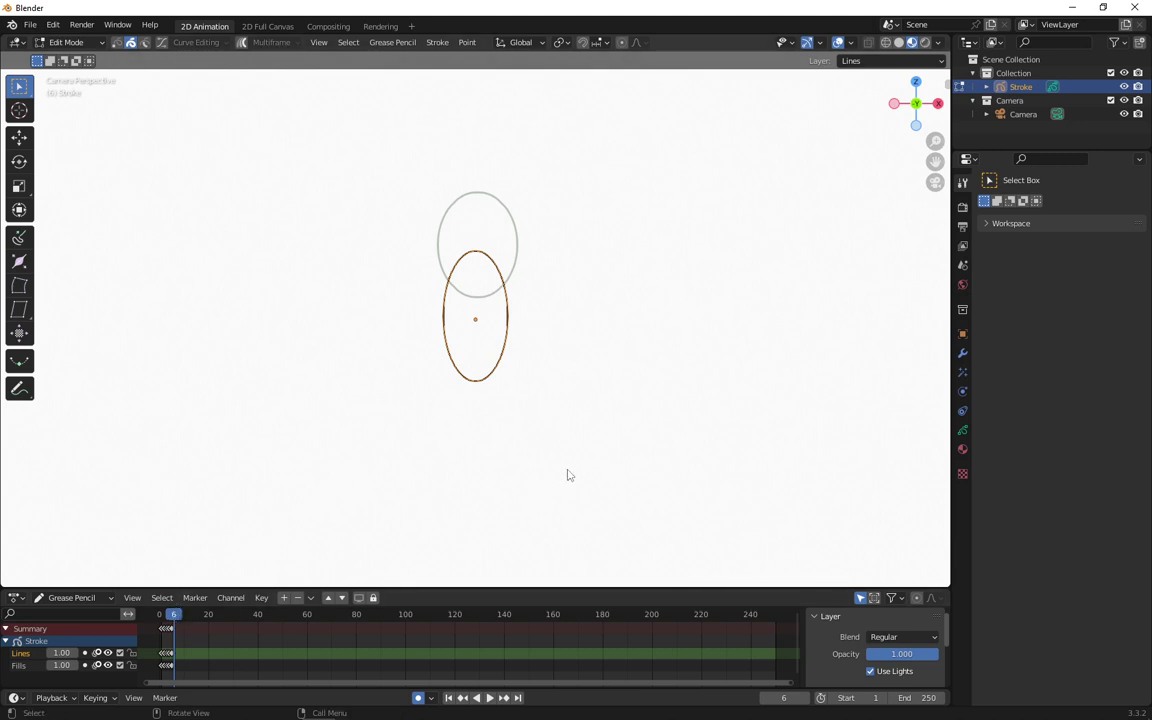
{"action": "key", "text": "g"}
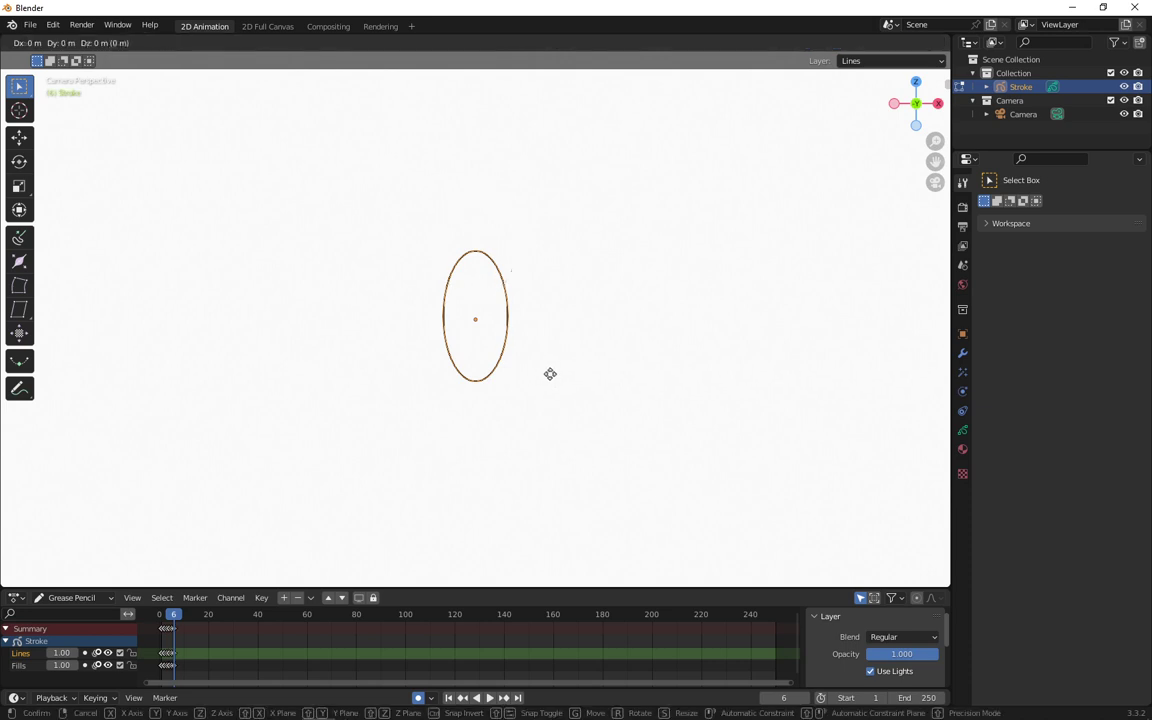
{"action": "left_click", "coordinate": [550, 457]}
- On frame 6, shorten the oval to about 0.8 along Z and widen it along X into a rounder shape
{"action": "key", "text": "s"}
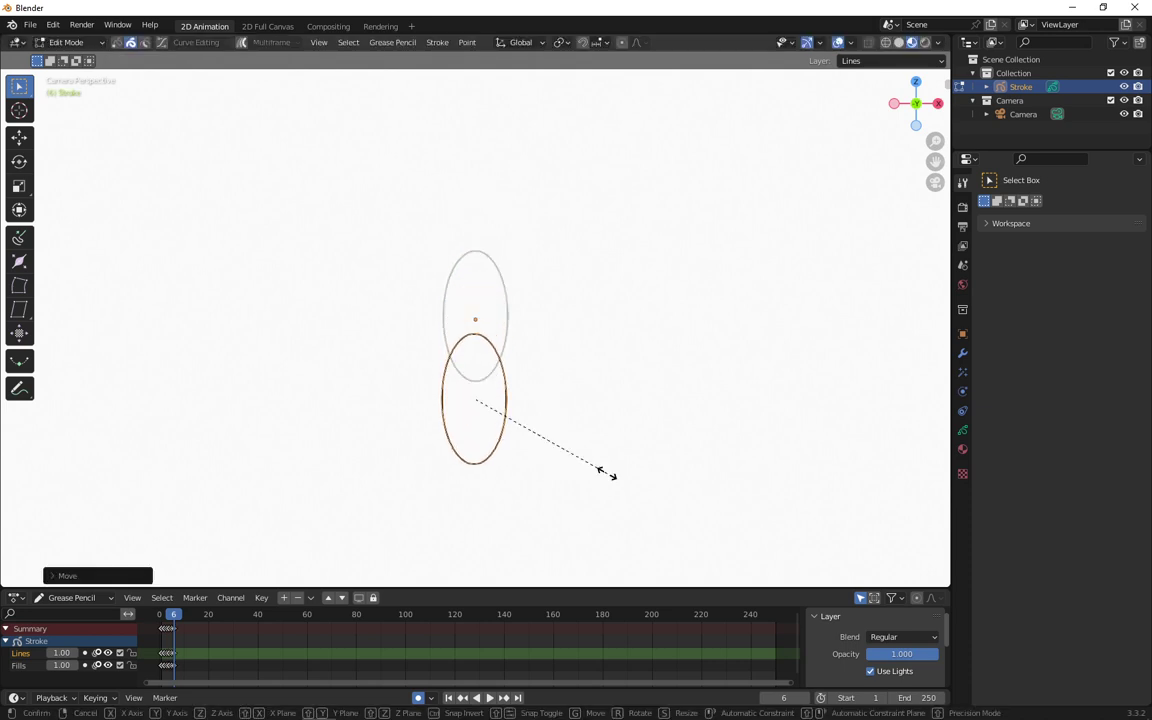
{"action": "key", "text": "z"}
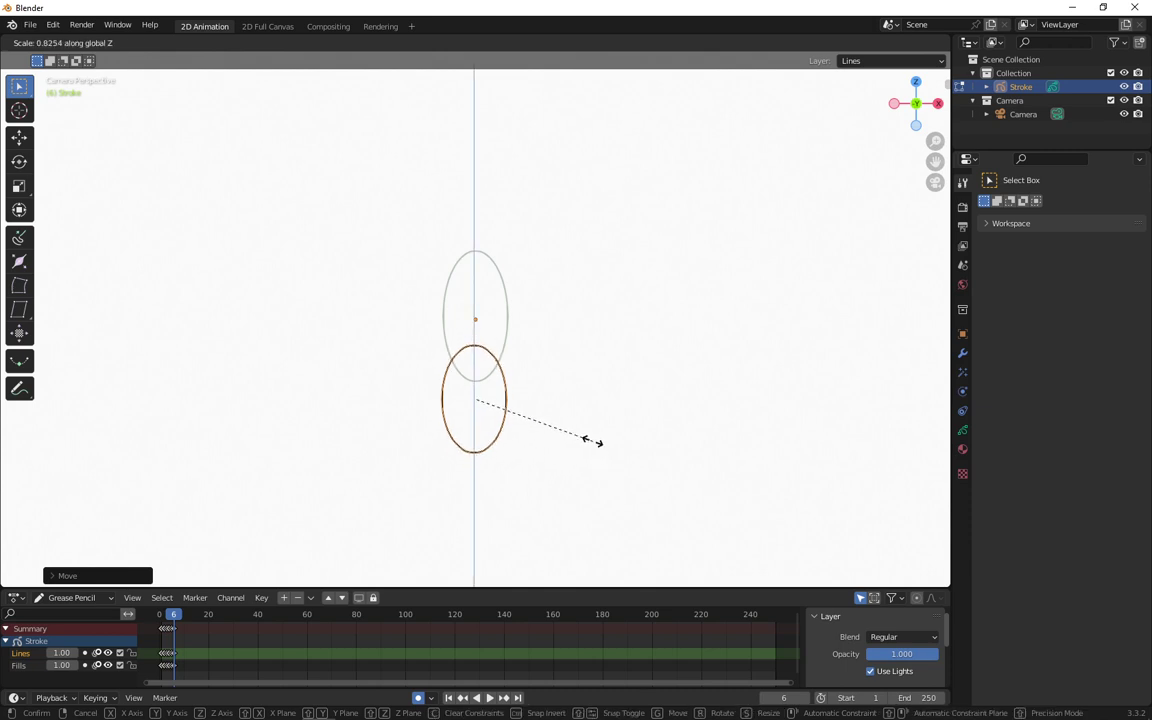
{"action": "left_click", "coordinate": [591, 442]}
{"action": "key", "text": "s"}
{"action": "key", "text": "x"}
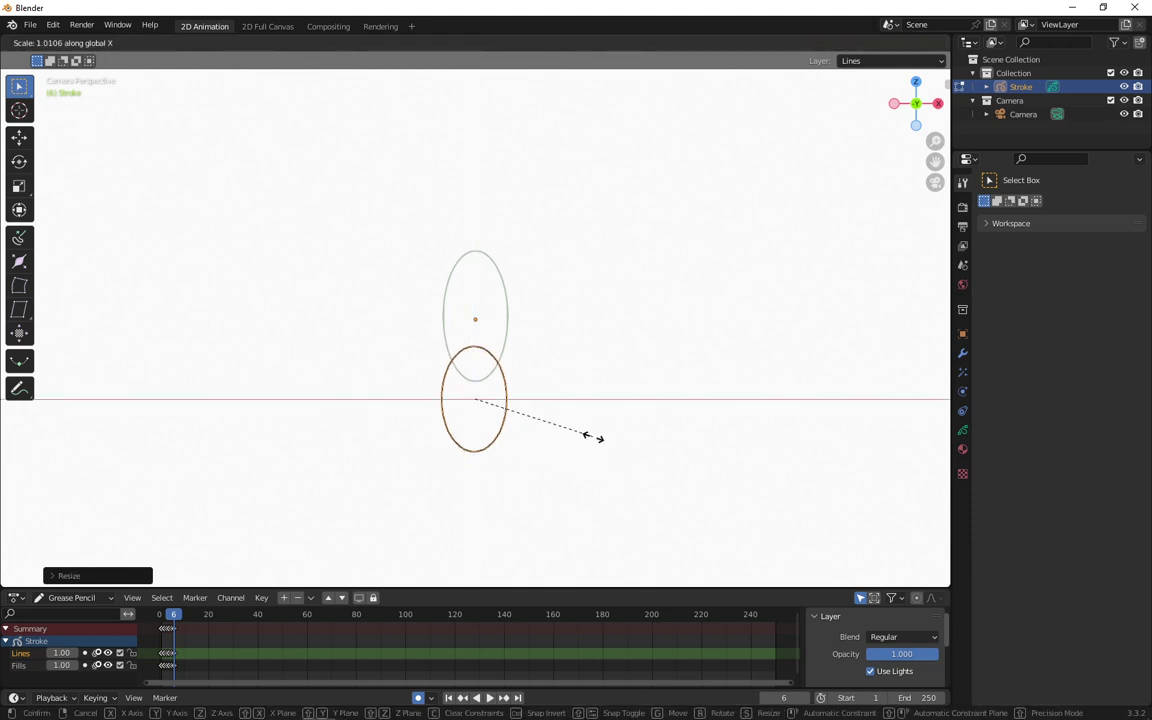
{"action": "left_click", "coordinate": [620, 444]}
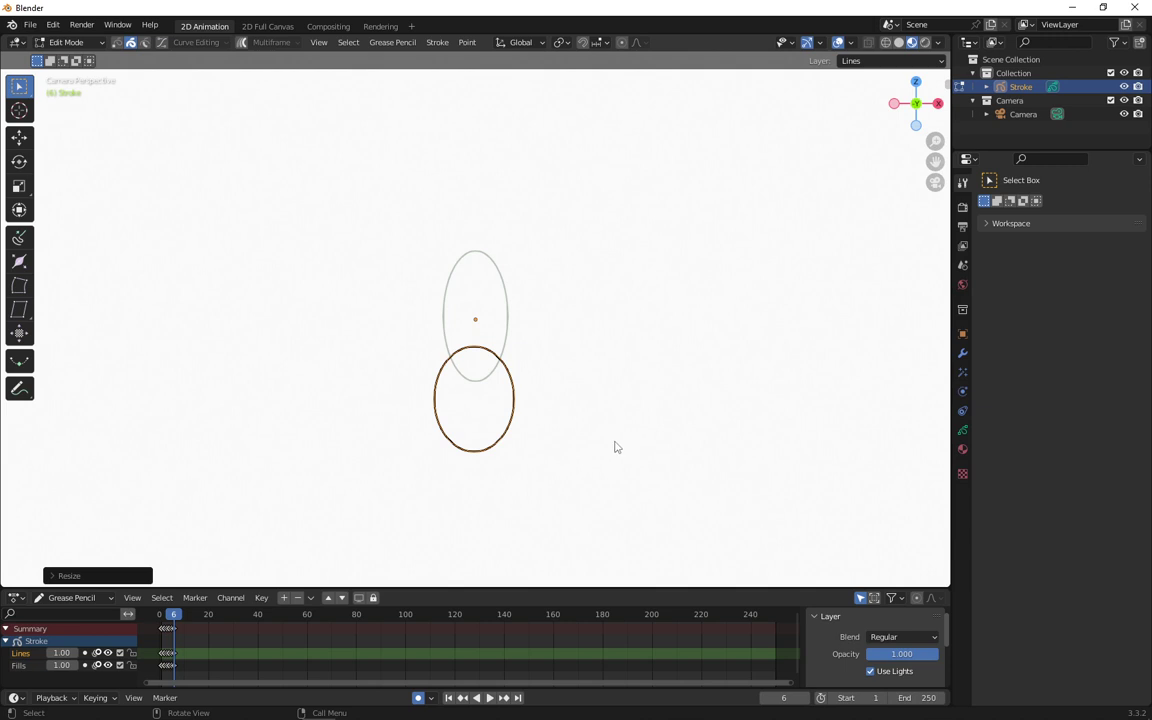
- On frame 7, move the oval about 0.29 m down
{"action": "key", "text": "Right"}
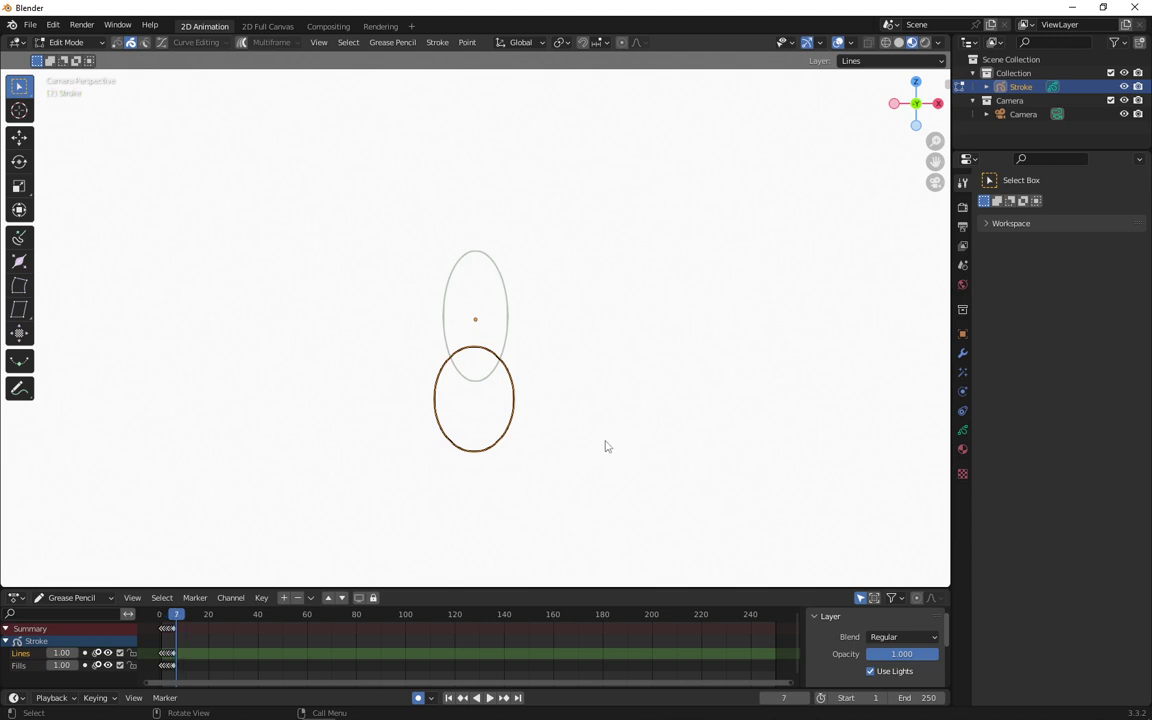
{"action": "key", "text": "g"}
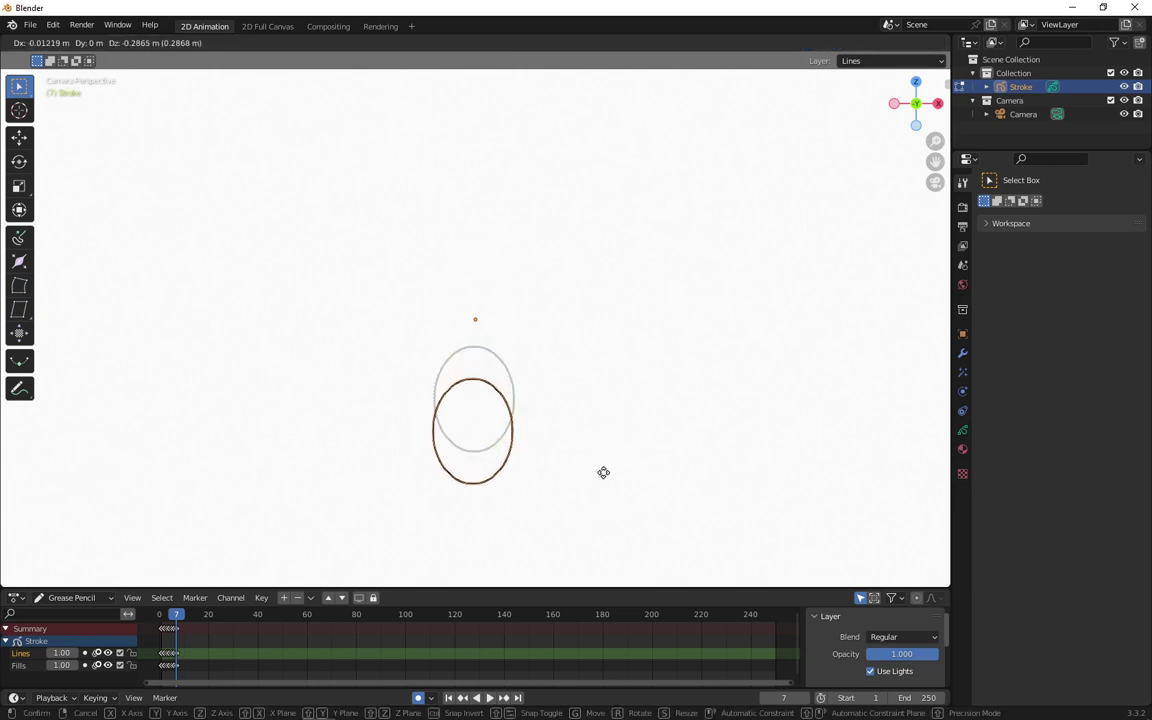
{"action": "left_click", "coordinate": [604, 472]}
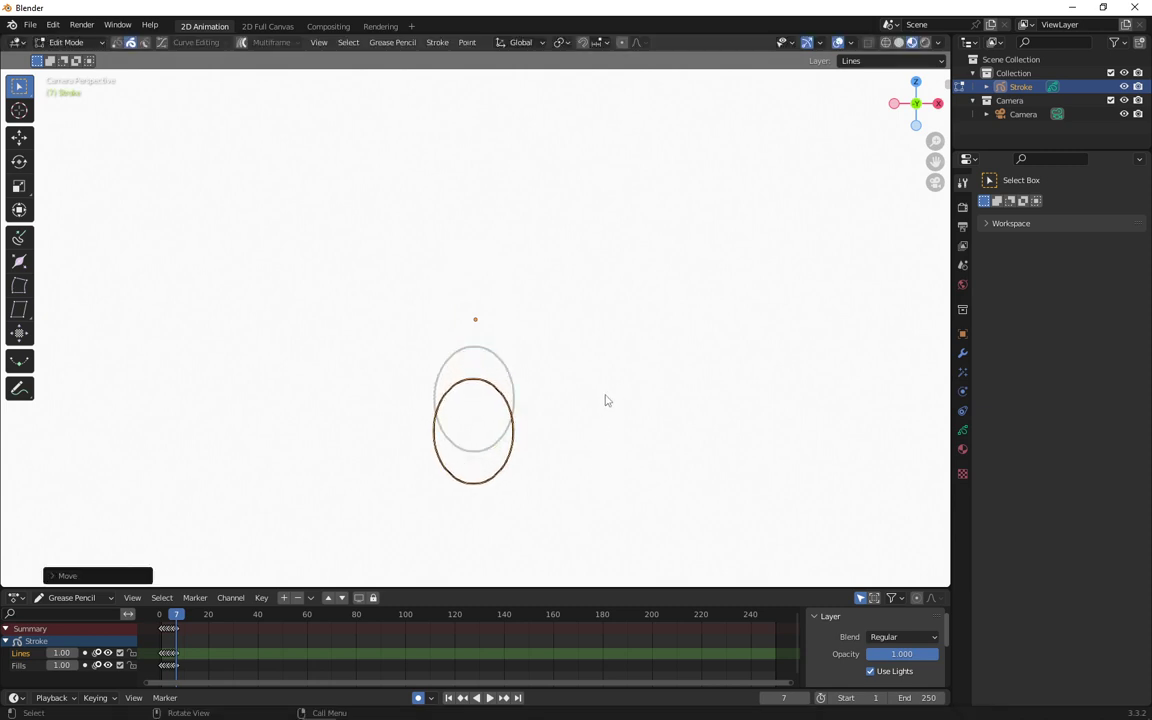
- On frame 7, shorten the oval along Z and widen it slightly along X to make a round circle
{"action": "key", "text": "s"}
{"action": "key", "text": "z"}
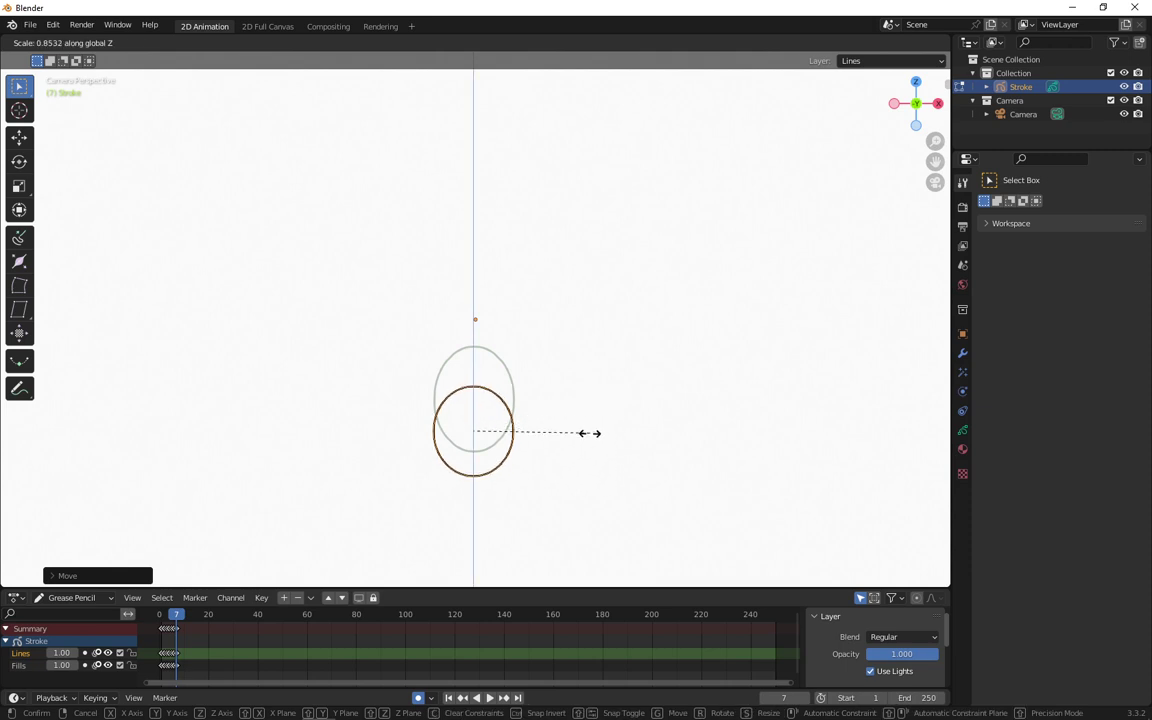
{"action": "left_click", "coordinate": [585, 437]}
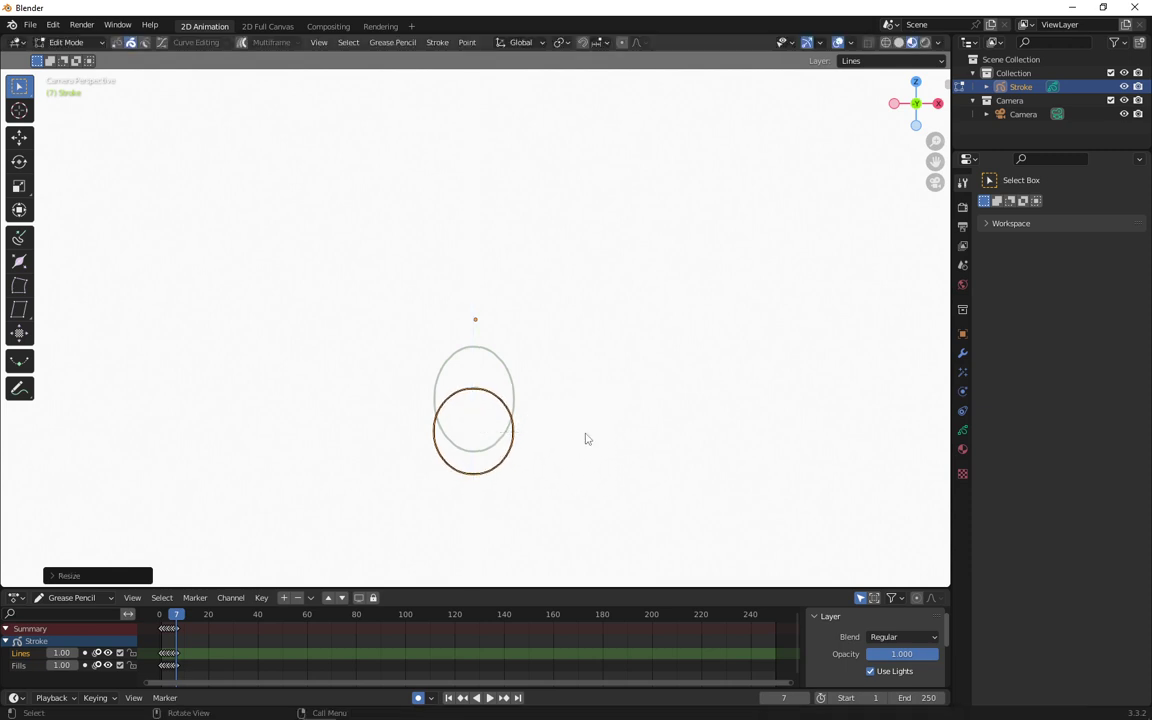
{"action": "key", "text": "s"}
{"action": "key", "text": "x"}
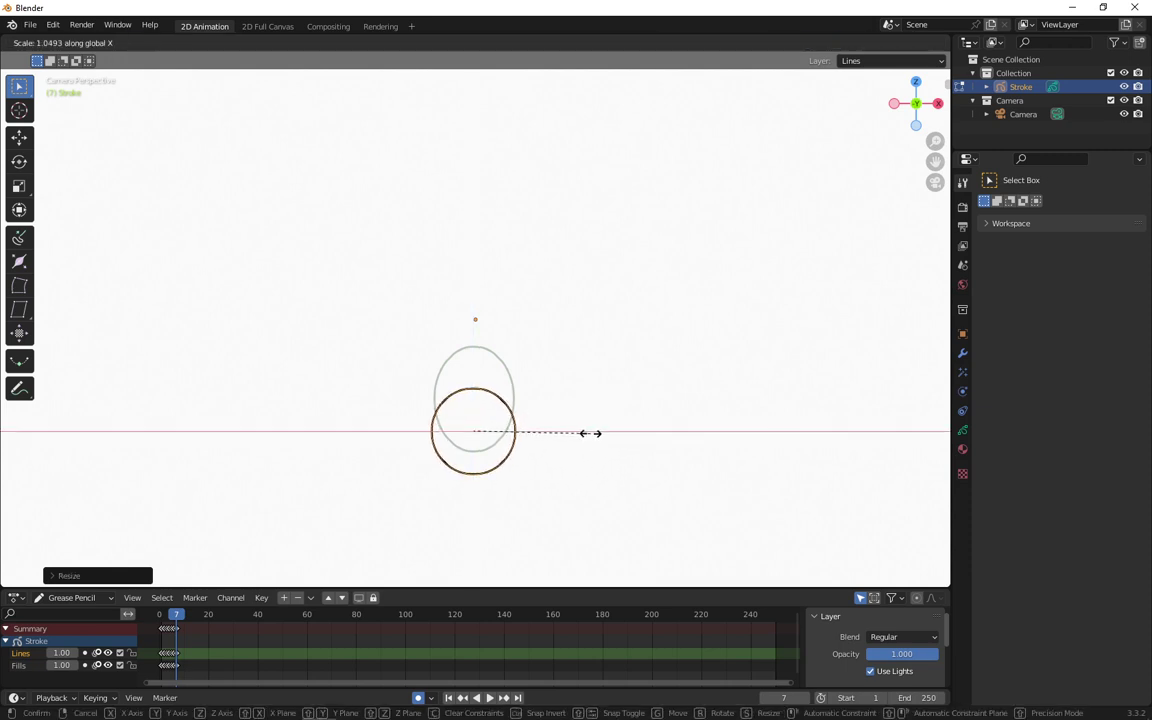
{"action": "left_click", "coordinate": [590, 437]}
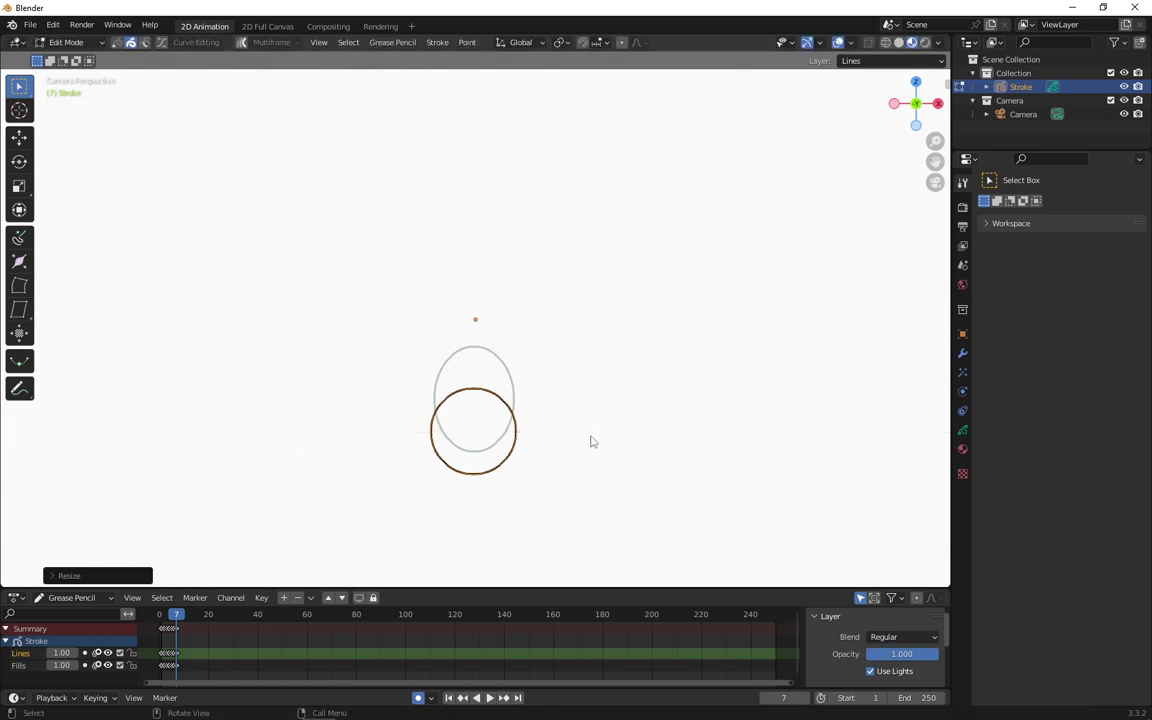
- On frame 8, widen the circle along X into a slightly wide oval
{"action": "key", "text": "Right"}
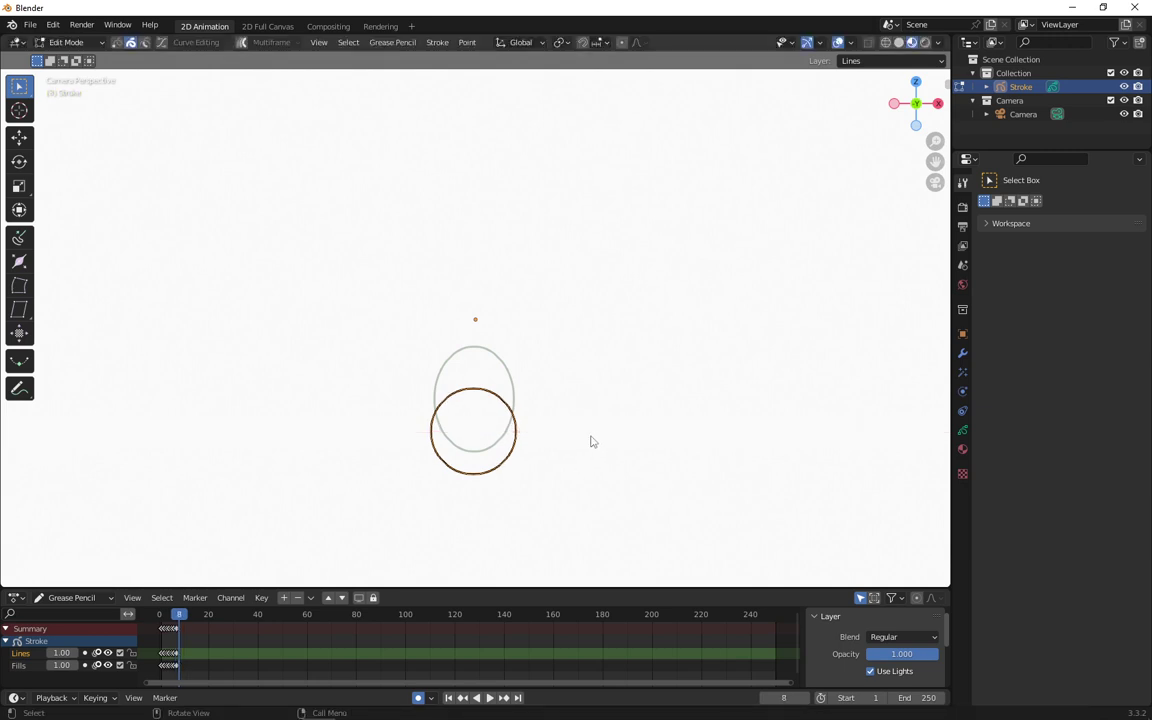
{"action": "key", "text": "s"}
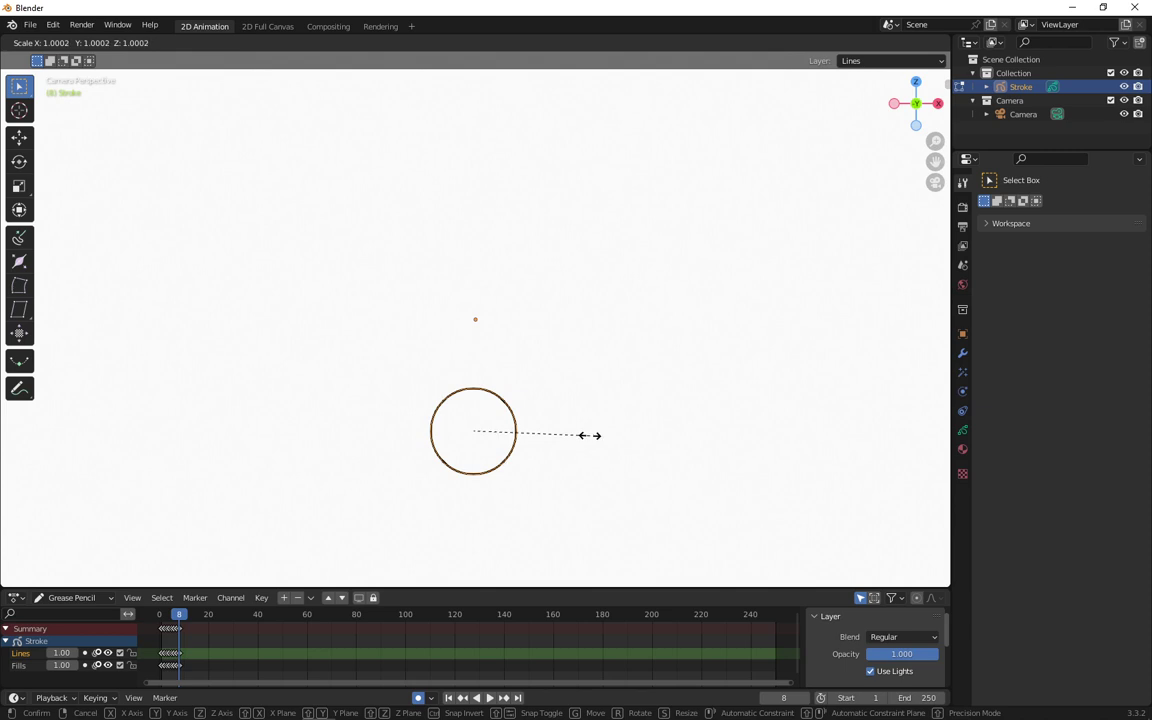
{"action": "key", "text": "x"}
{"action": "left_click", "coordinate": [615, 440]}
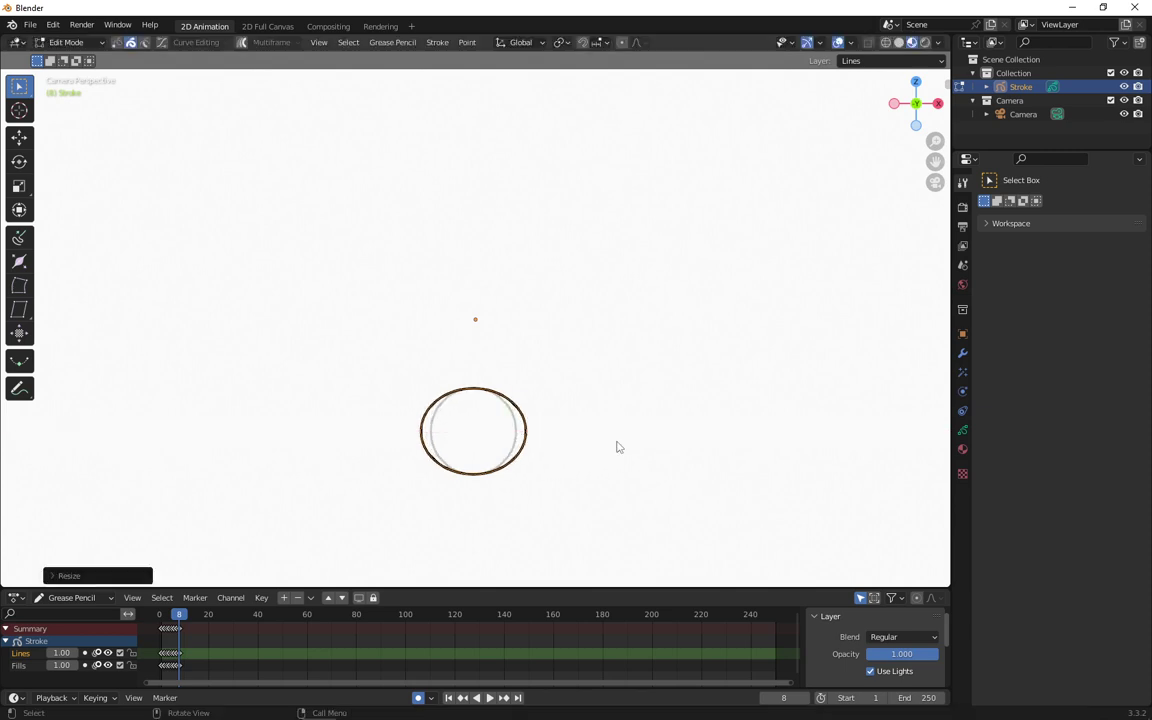
- On frame 8, squash the oval along Z to roughly two thirds of its height and move it about 0.13 m down
{"action": "key", "text": "s"}
{"action": "key", "text": "z"}
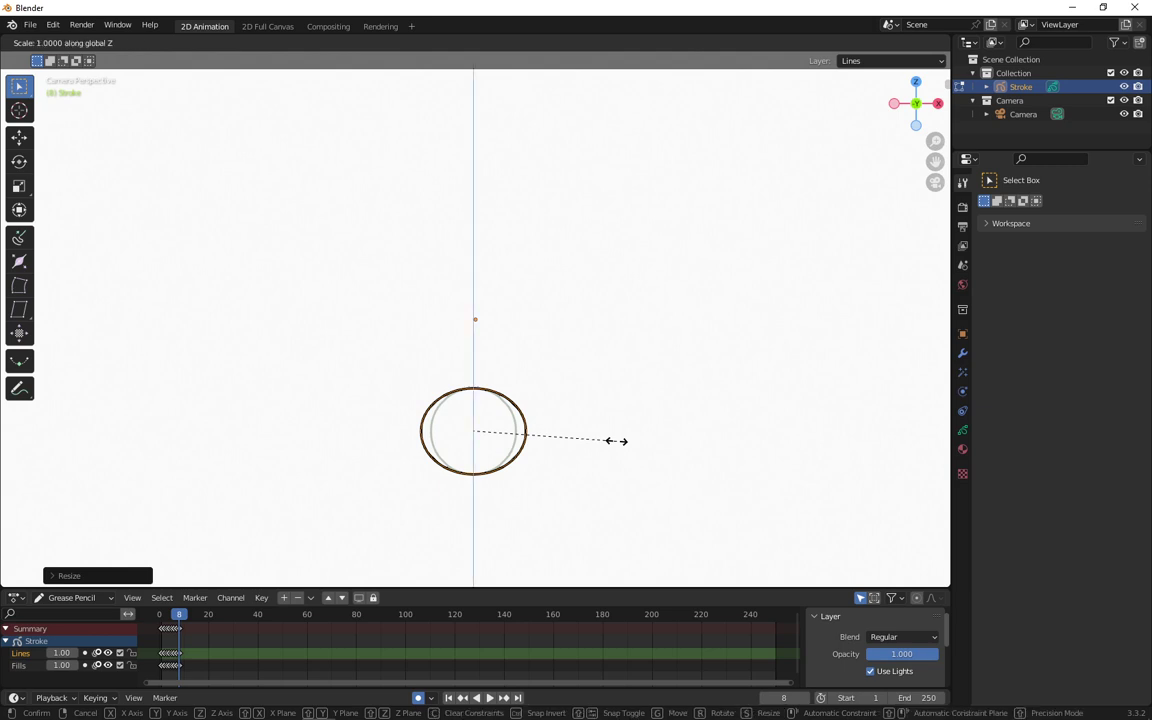
{"action": "left_click", "coordinate": [562, 435]}
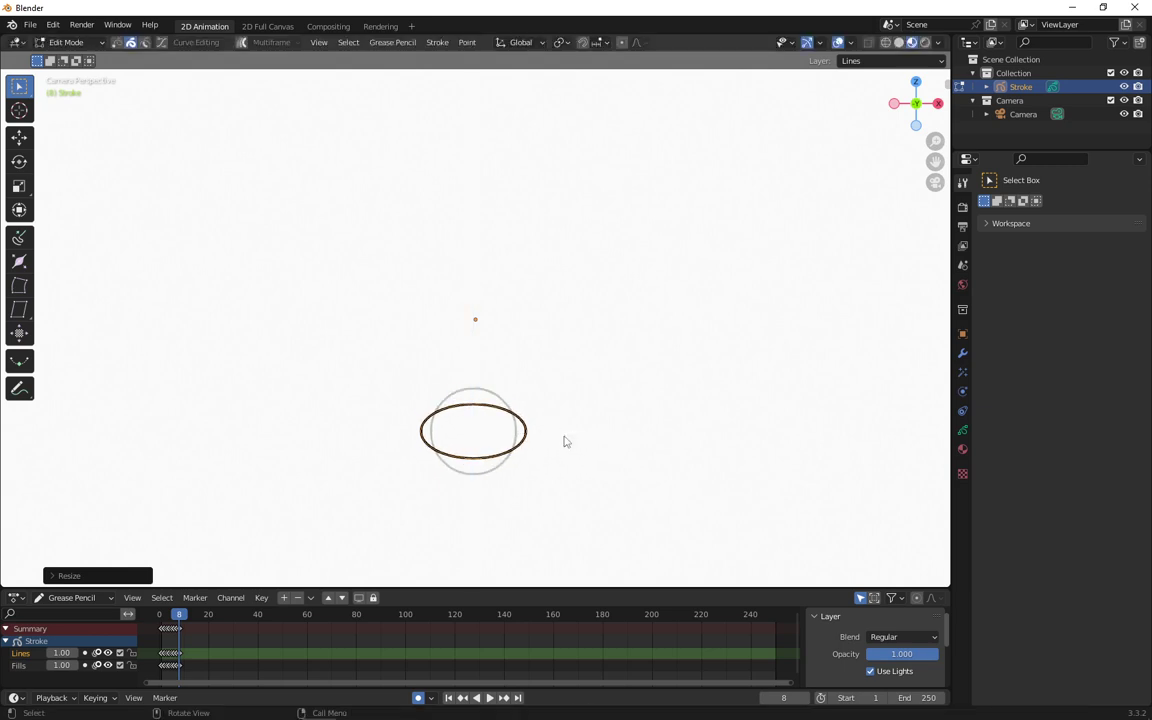
{"action": "key", "text": "g"}
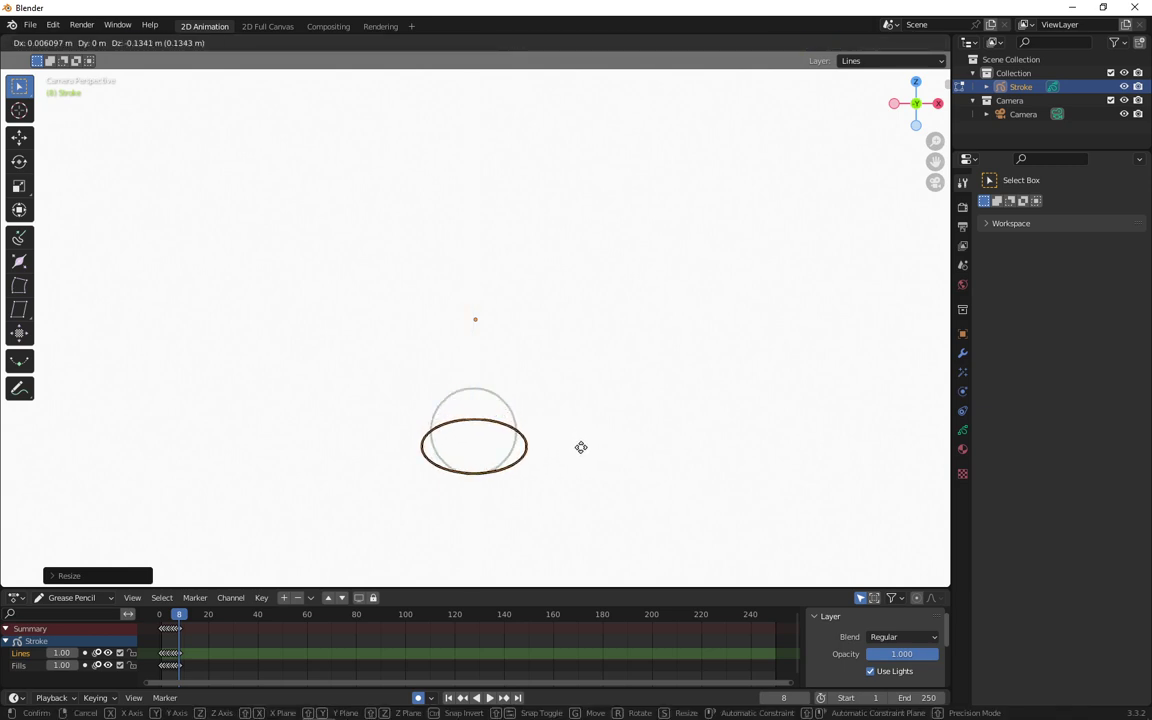
{"action": "left_click", "coordinate": [581, 447]}
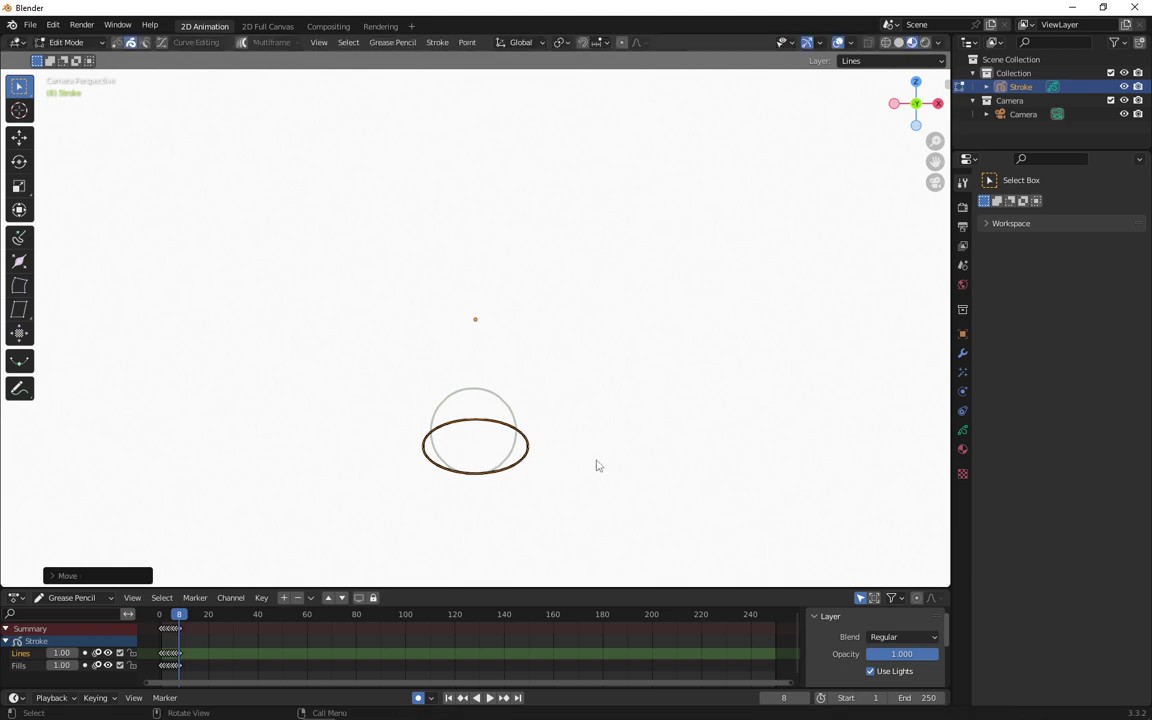
- On frame 9, widen the squashed oval a little more along X
{"action": "key", "text": "Right"}
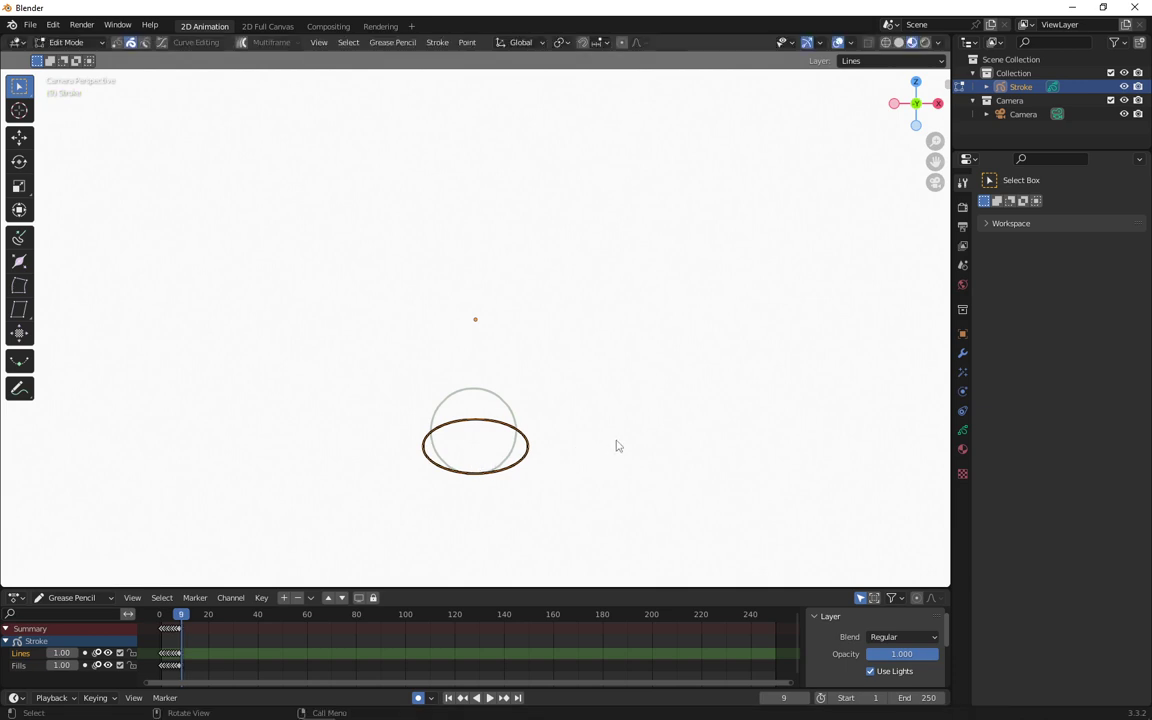
{"action": "key", "text": "s"}
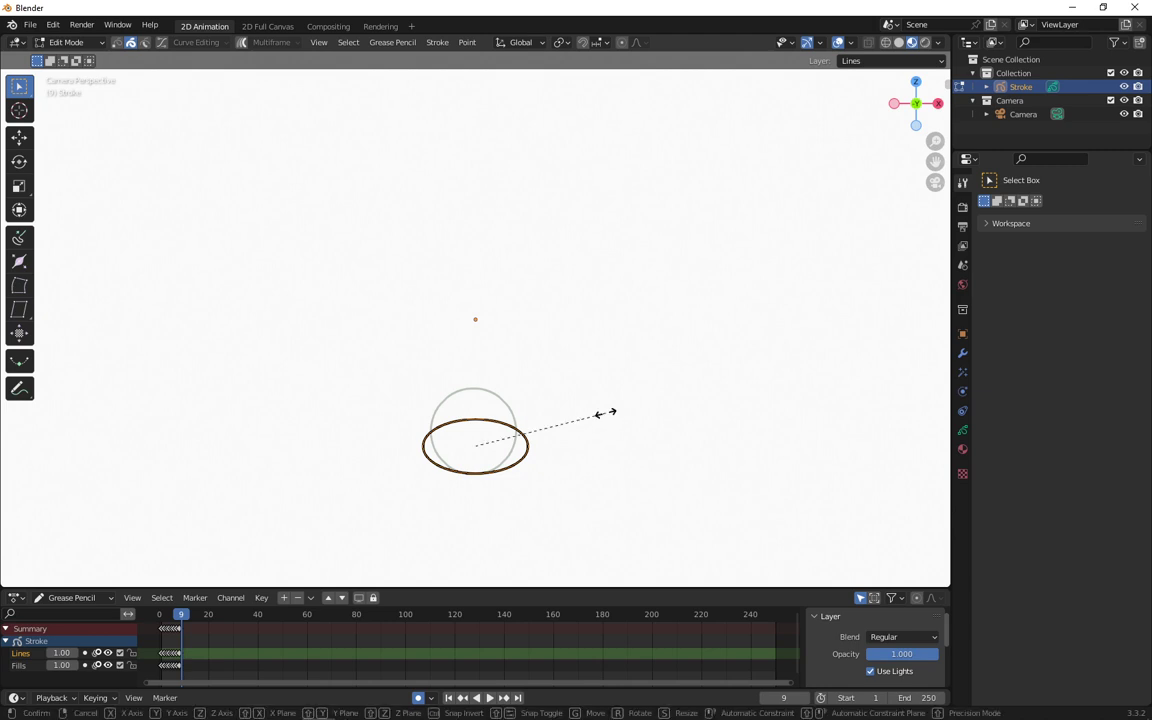
{"action": "key", "text": "x"}
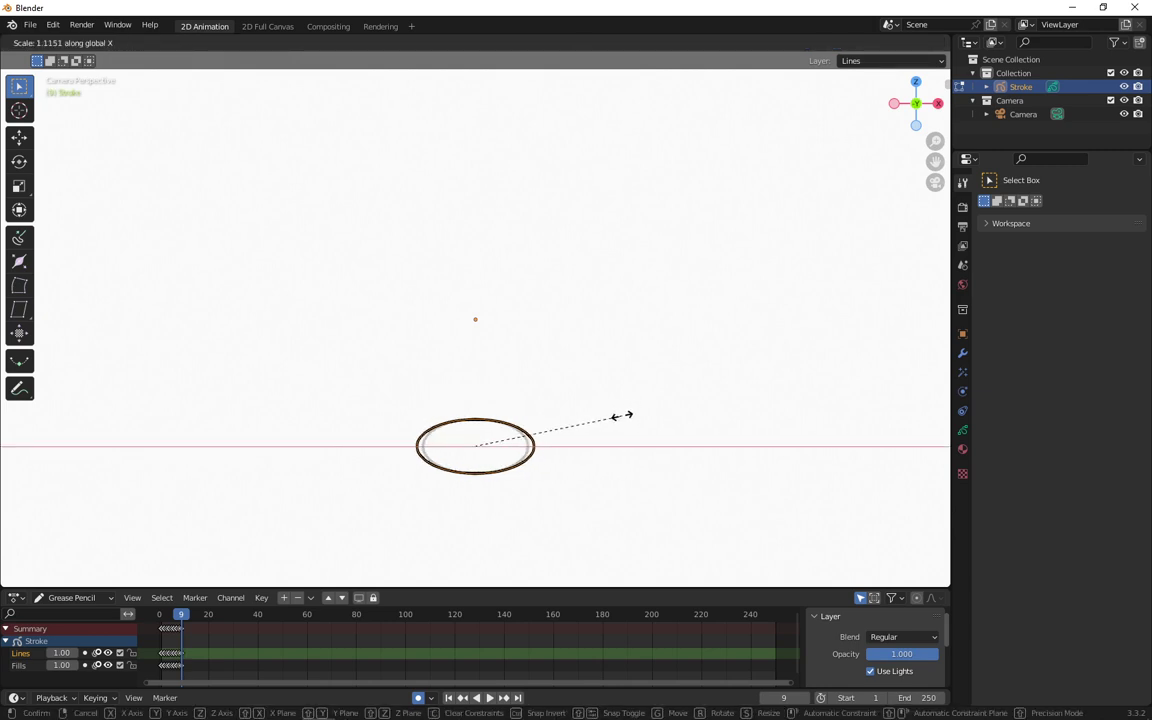
{"action": "left_click", "coordinate": [632, 424]}
- On frame 9, flatten the oval further along Z and lower it slightly to align its base with the previous frame's
{"action": "key", "text": "s"}
{"action": "key", "text": "z"}
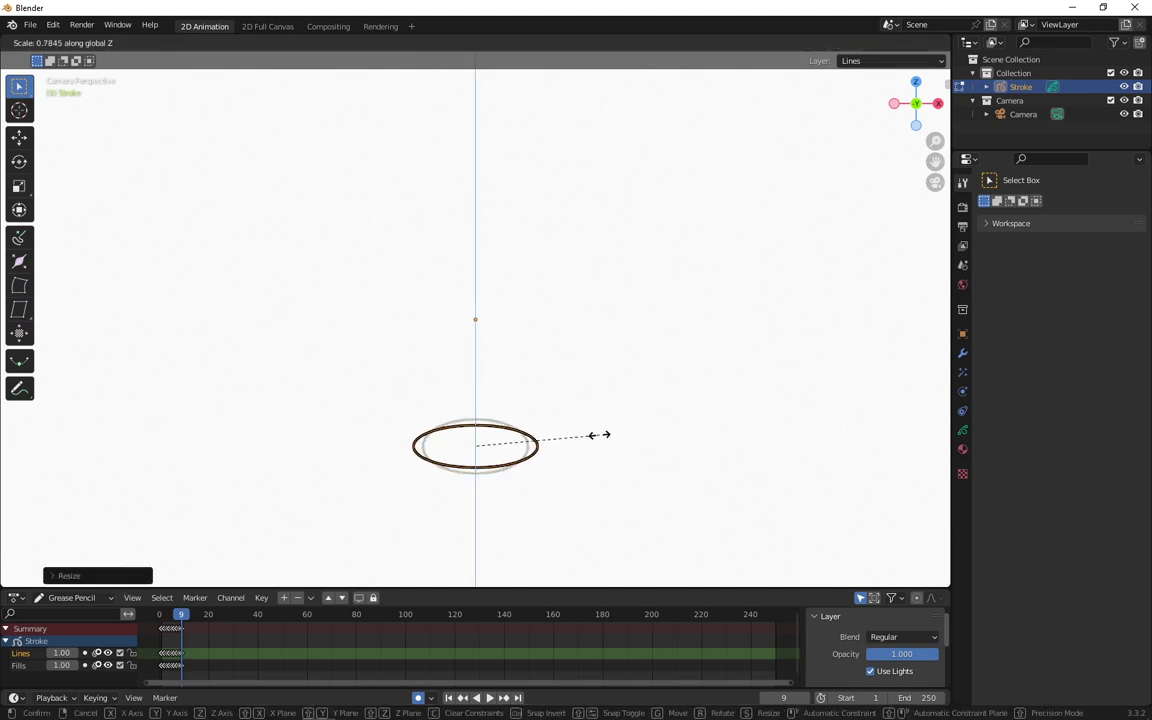
{"action": "left_click", "coordinate": [588, 445]}
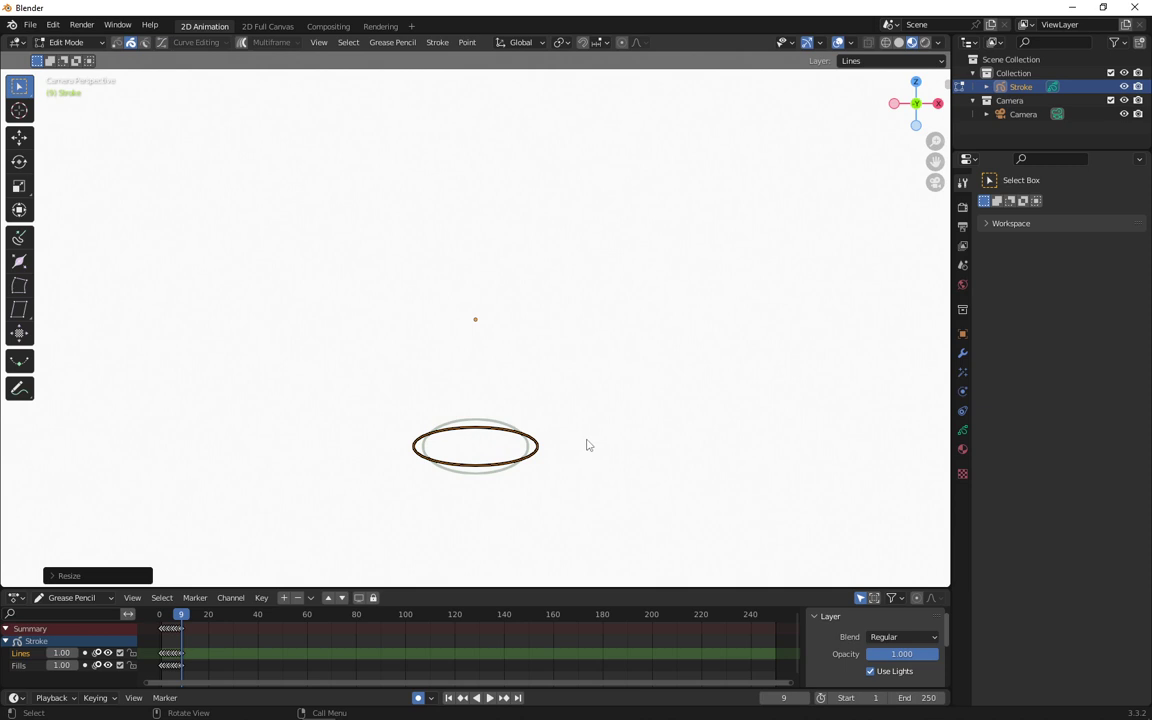
{"action": "key", "text": "g"}
{"action": "left_click", "coordinate": [586, 450]}
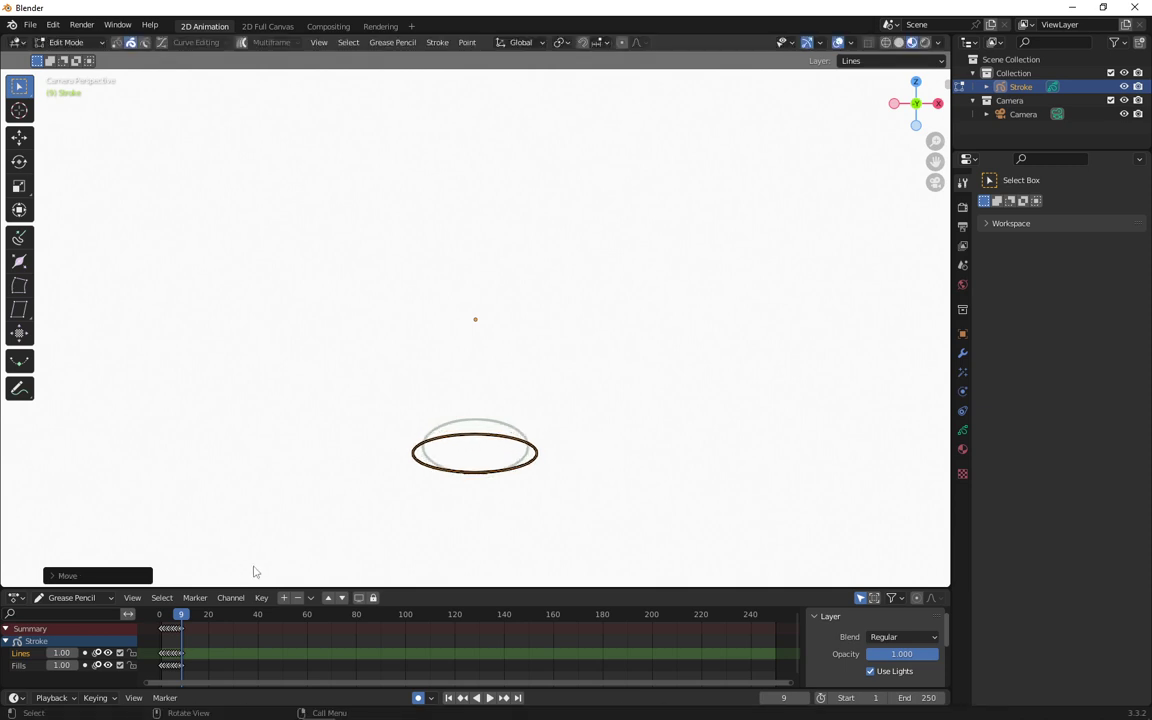
- Play back the ball animation from the start of the timeline at frame 0
{"action": "key", "text": "space"}
{"action": "left_click", "coordinate": [155, 614]}
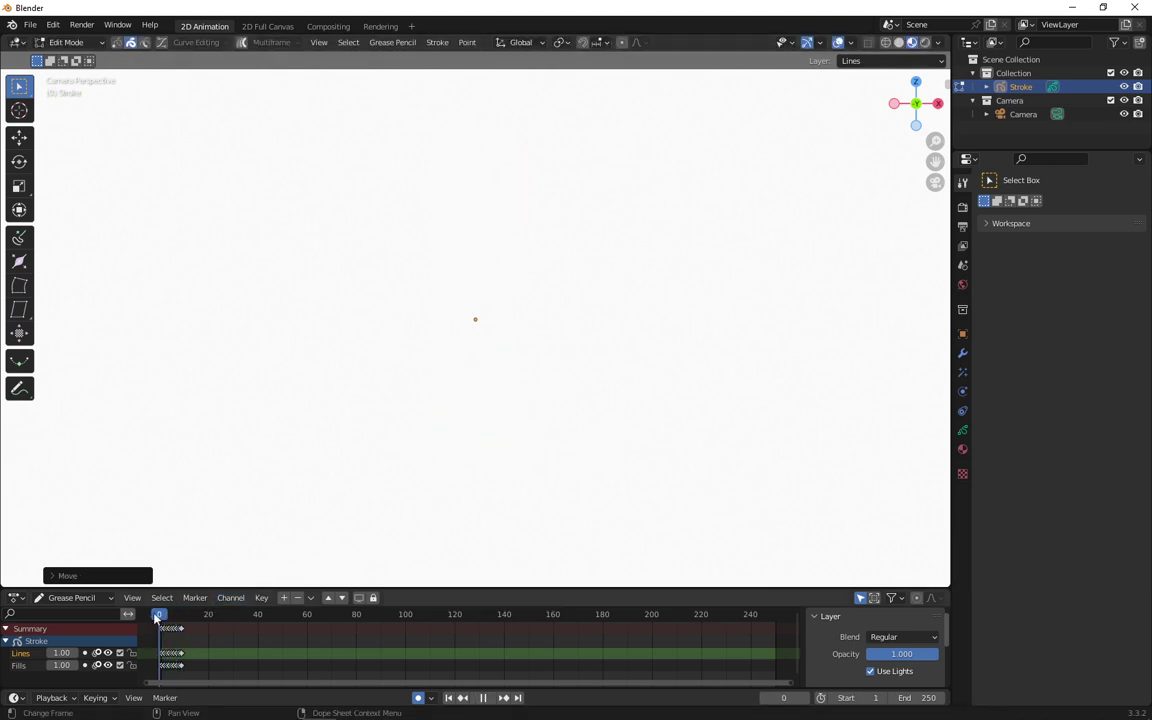
- Replay the ball animation from its opening frames and return to frame 1
{"action": "mouse_move", "coordinate": [155, 614]}
{"action": "left_mouse_down"}
{"action": "mouse_move", "coordinate": [183, 617]}
{"action": "mouse_move", "coordinate": [163, 620]}
{"action": "left_mouse_up"}
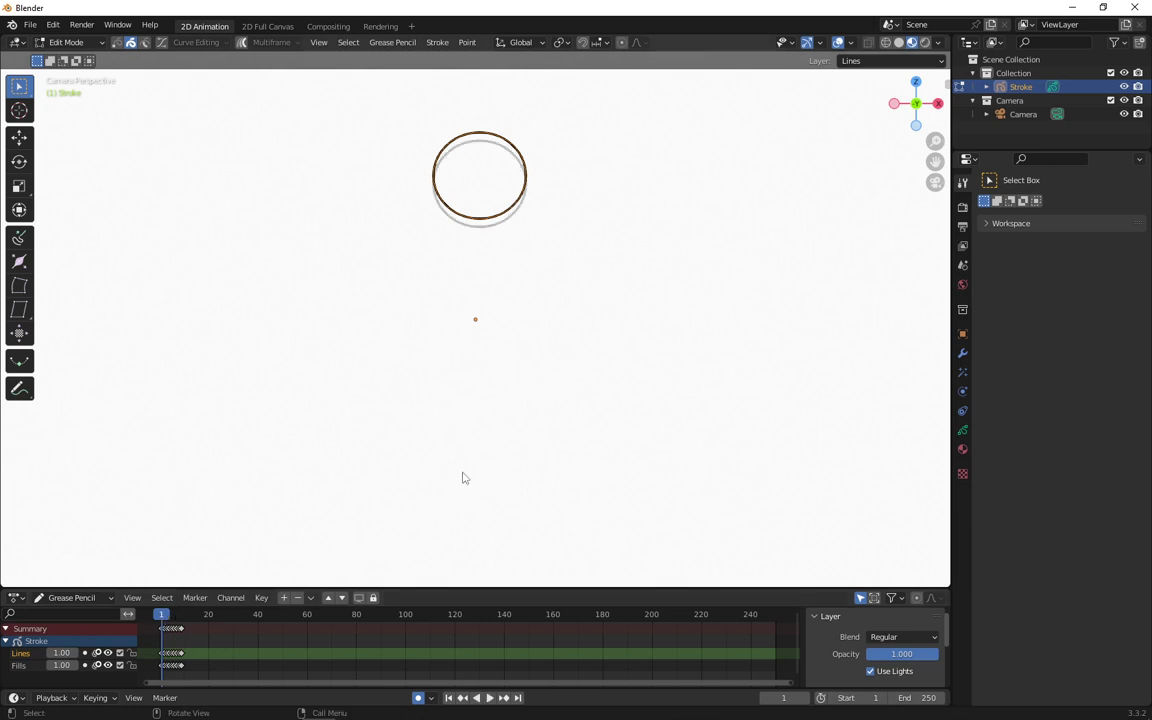
{"action": "key", "text": "space"}
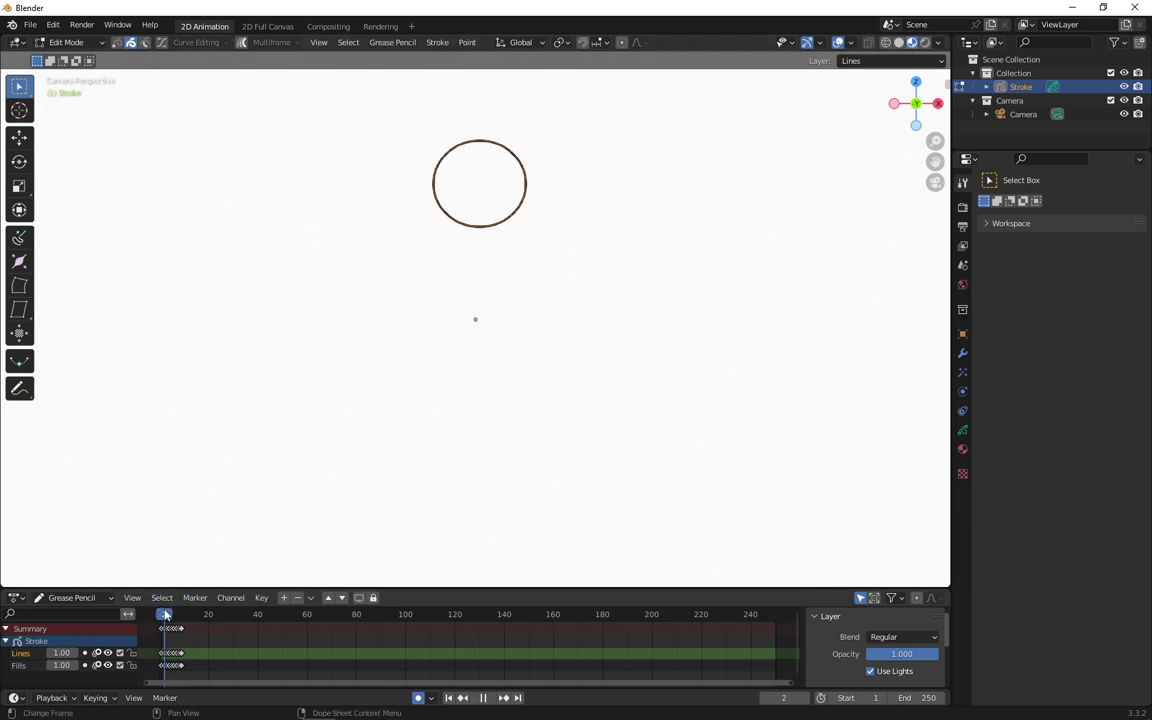
{"action": "key", "text": "space"}
{"action": "key", "text": "Left"}
{"action": "key", "text": "Left"}
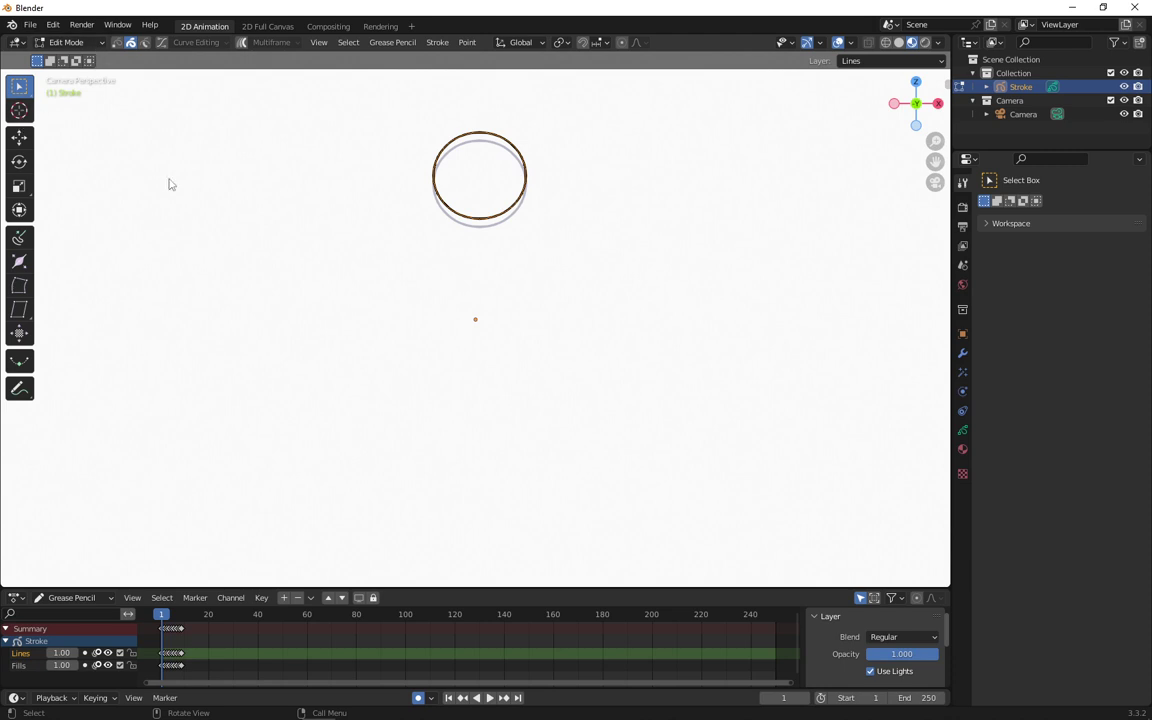
- Switch the stroke object to Draw Mode and activate the freehand Draw tool, with the frame 1 circle framed large in view
{"action": "key", "text": "Tab"}
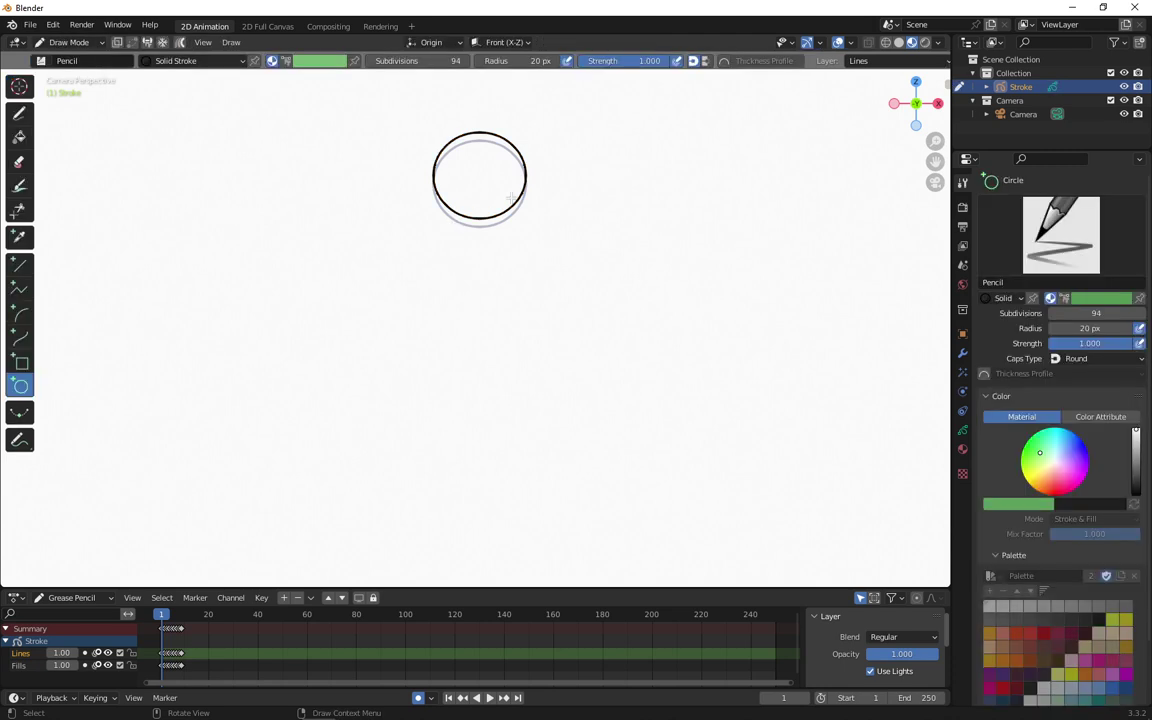
{"action": "scroll", "coordinate": [514, 188], "scroll_direction": "up", "scroll_amount": 5}
{"action": "scroll", "coordinate": [529, 205], "scroll_direction": "down", "scroll_amount": 5}
{"action": "scroll", "coordinate": [529, 205], "scroll_direction": "up", "scroll_amount": 4}
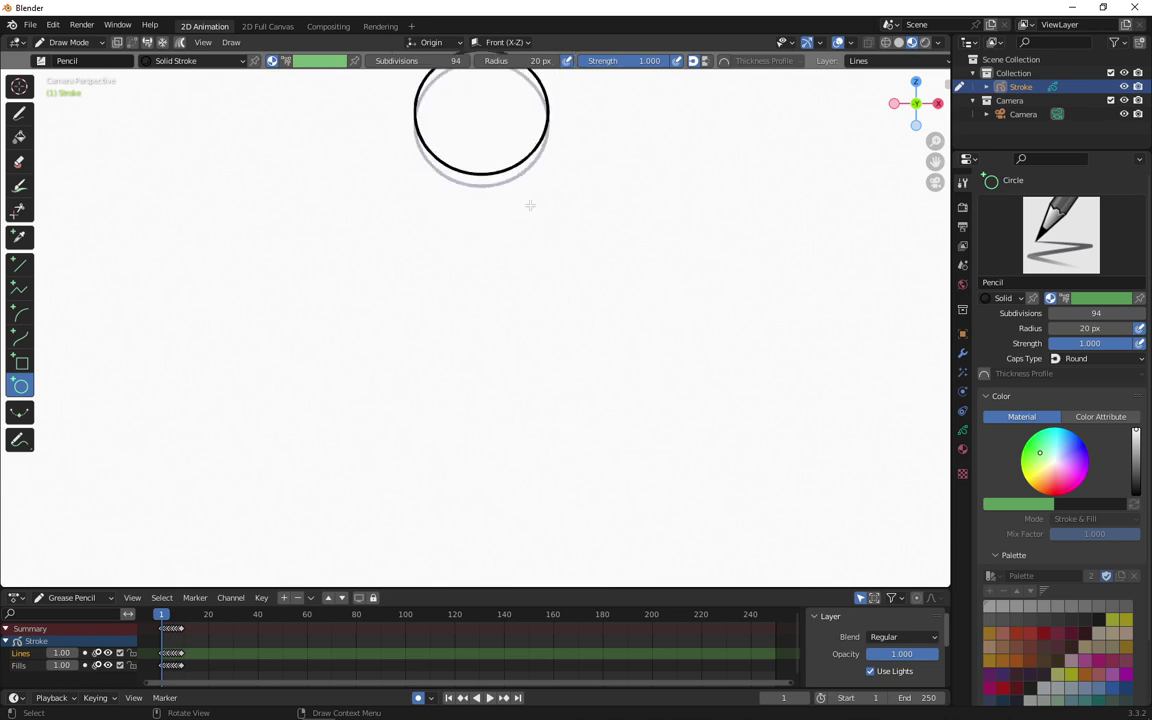
{"action": "scroll", "coordinate": [529, 203], "scroll_direction": "down", "scroll_amount": 2}
{"action": "scroll", "coordinate": [530, 201], "scroll_direction": "up", "scroll_amount": 1}
{"action": "scroll", "coordinate": [530, 201], "scroll_direction": "down", "scroll_amount": 1}
{"action": "scroll", "coordinate": [531, 200], "scroll_direction": "up", "scroll_amount": 1}
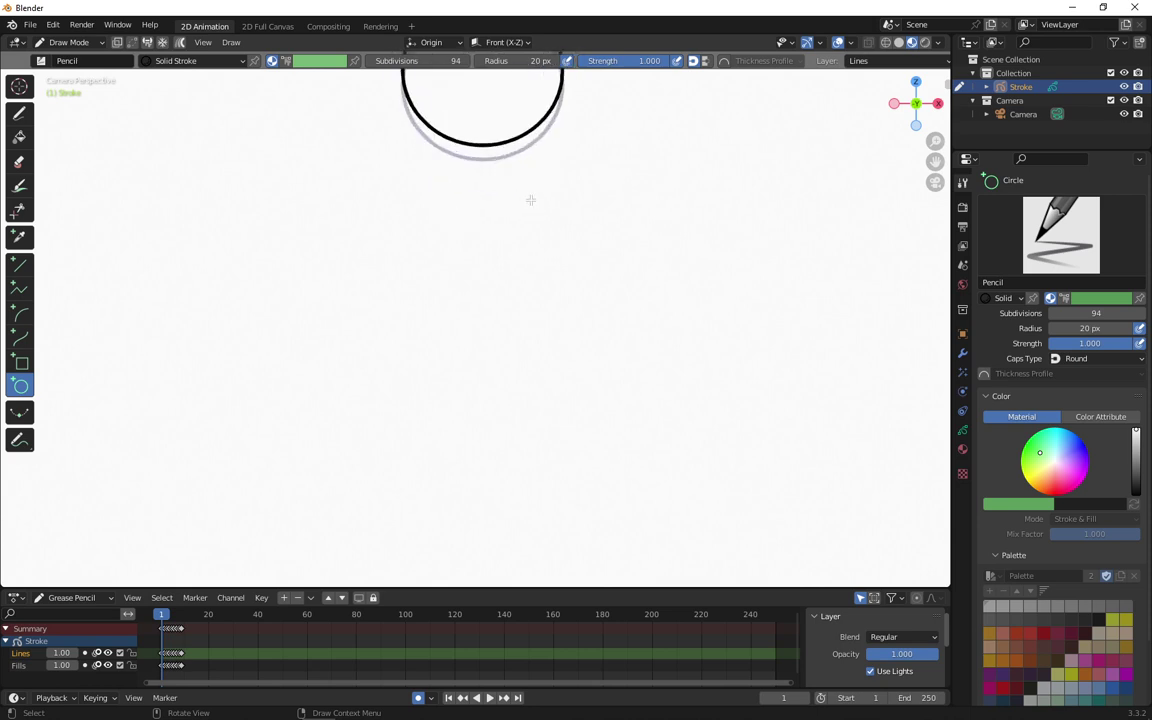
{"action": "middle_click_drag", "start_coordinate": [561, 157], "coordinate": [574, 286], "text": "shift"}
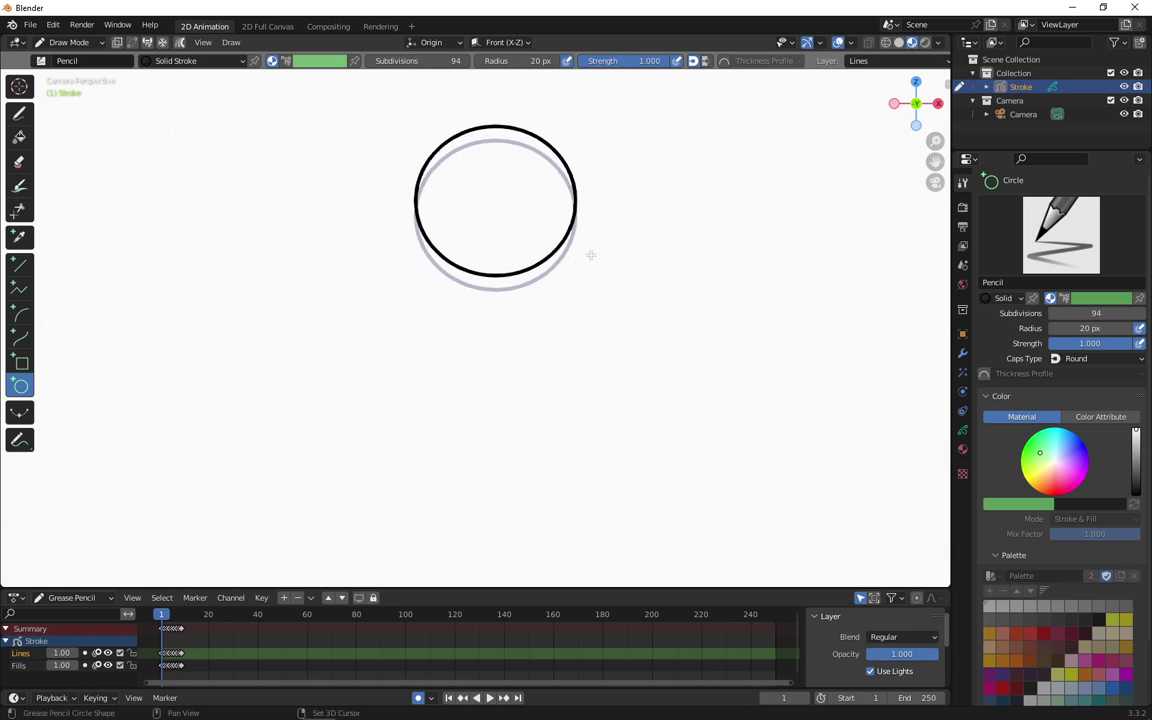
{"action": "middle_click_drag", "start_coordinate": [528, 232], "coordinate": [590, 247], "text": "shift"}
{"action": "left_click", "coordinate": [22, 114]}
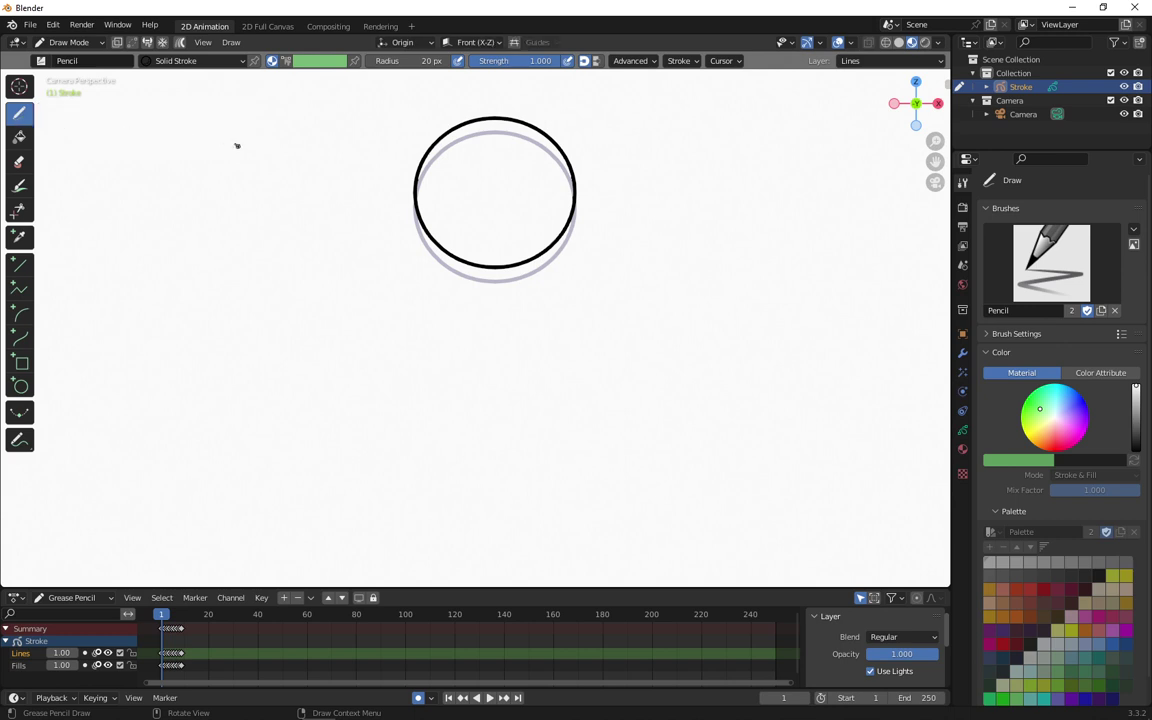
- Switch the pencil's colour source to Color Attribute and choose black from the palette
{"action": "left_click", "coordinate": [236, 60]}
{"action": "left_click", "coordinate": [233, 62]}
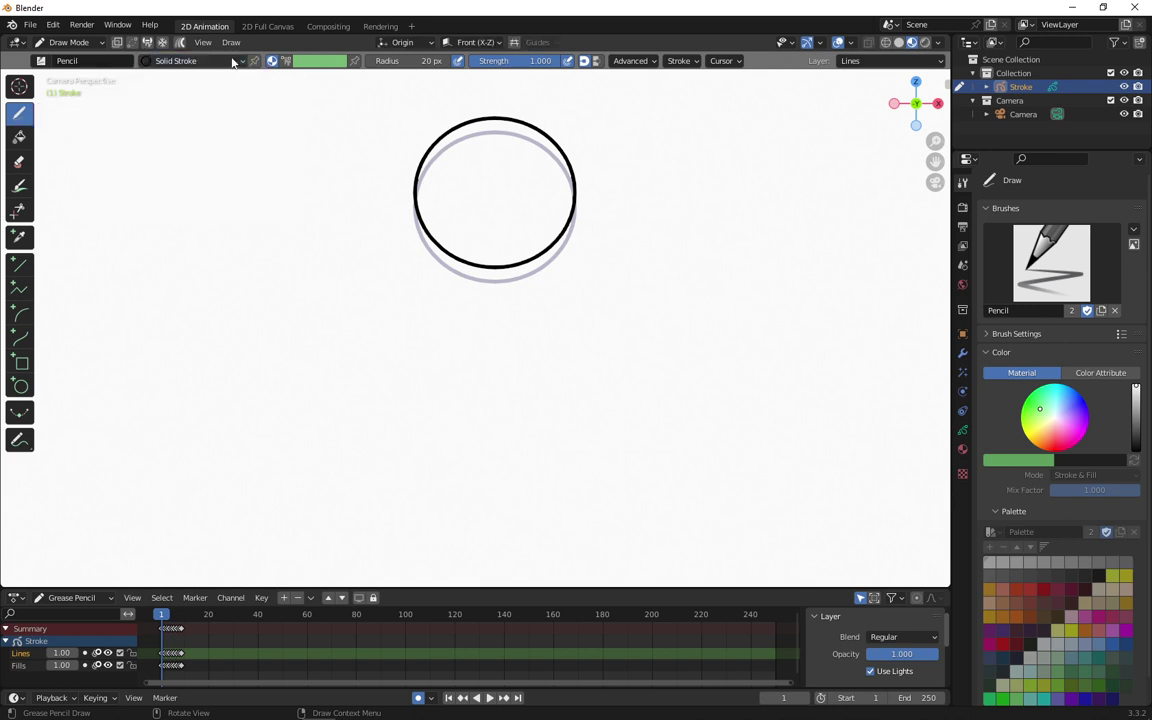
{"action": "left_click", "coordinate": [285, 62]}
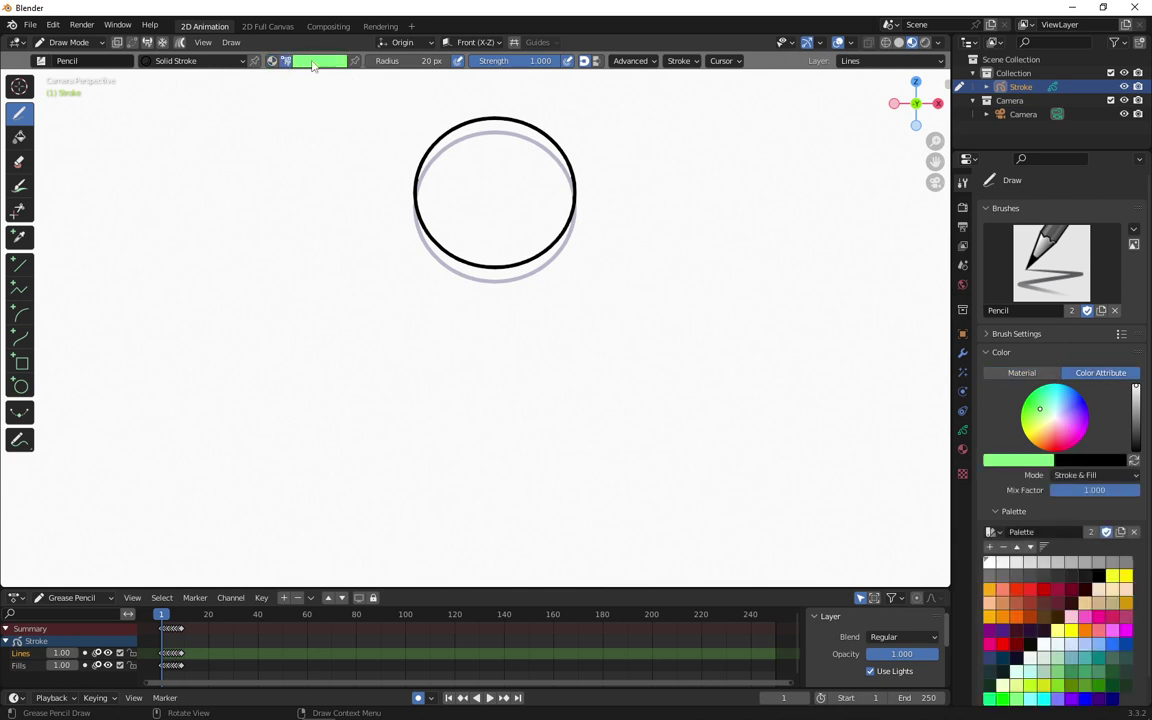
{"action": "left_click", "coordinate": [313, 62]}
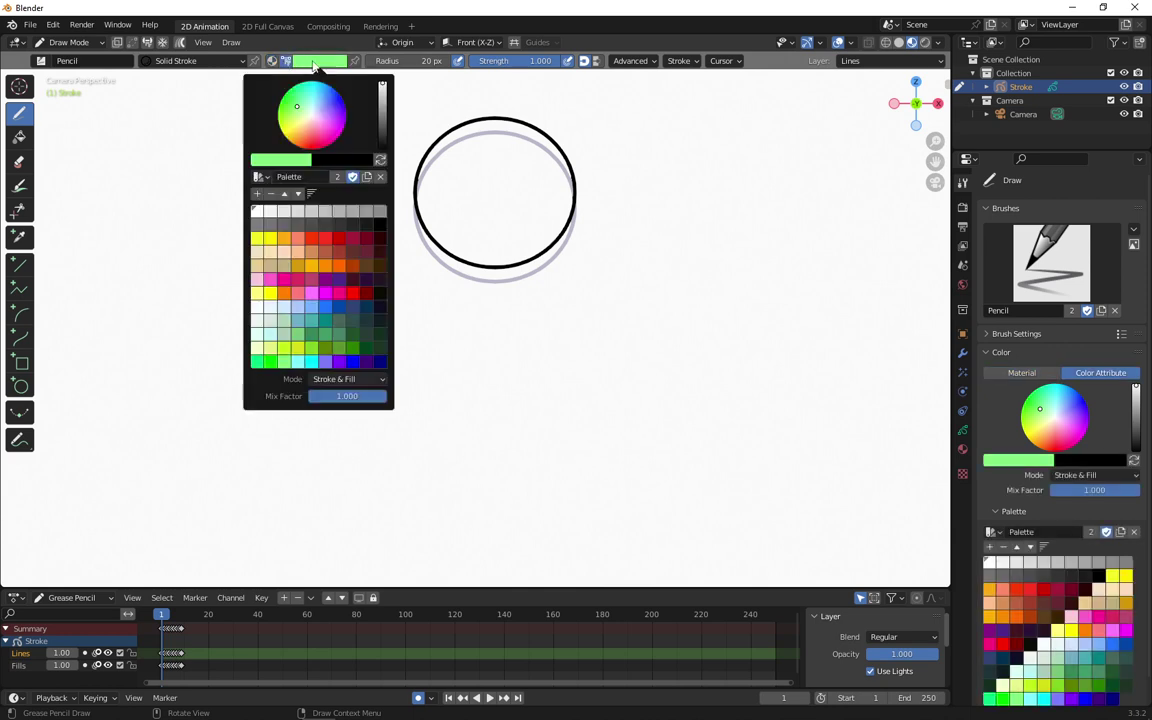
{"action": "left_click", "coordinate": [380, 225]}
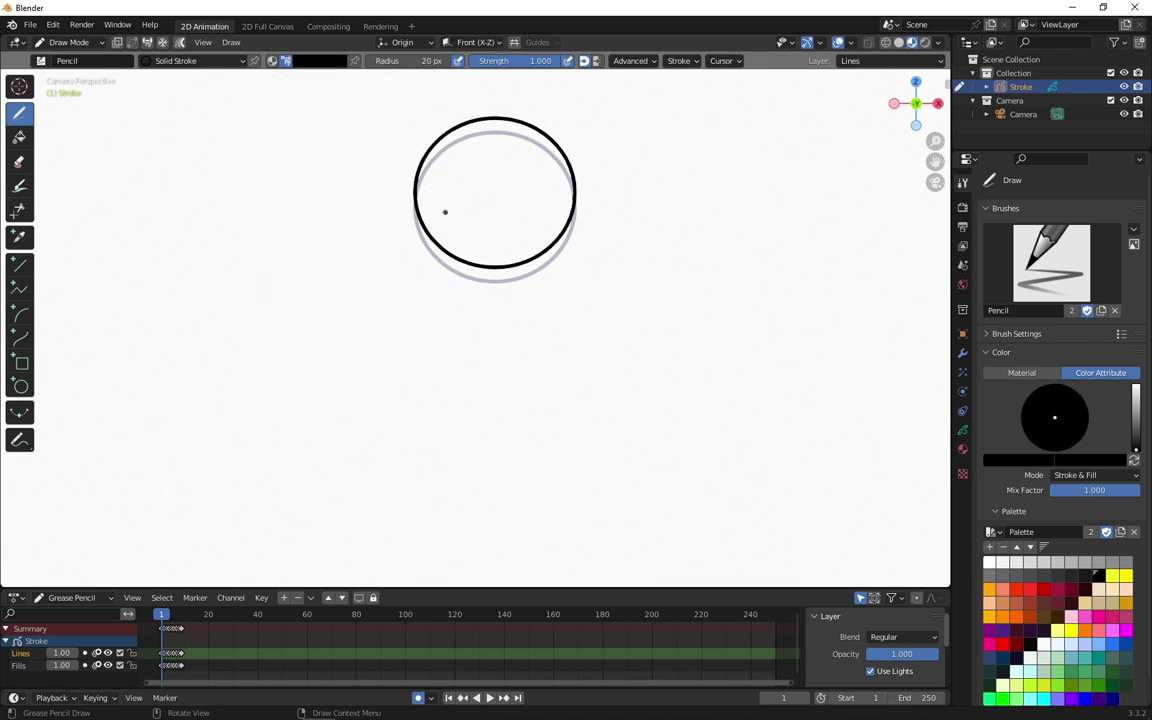
{"action": "mouse_move", "coordinate": [445, 212]}
{"action": "left_mouse_down"}
{"action": "mouse_move", "coordinate": [497, 236]}
{"action": "mouse_move", "coordinate": [562, 208]}
{"action": "left_mouse_up"}
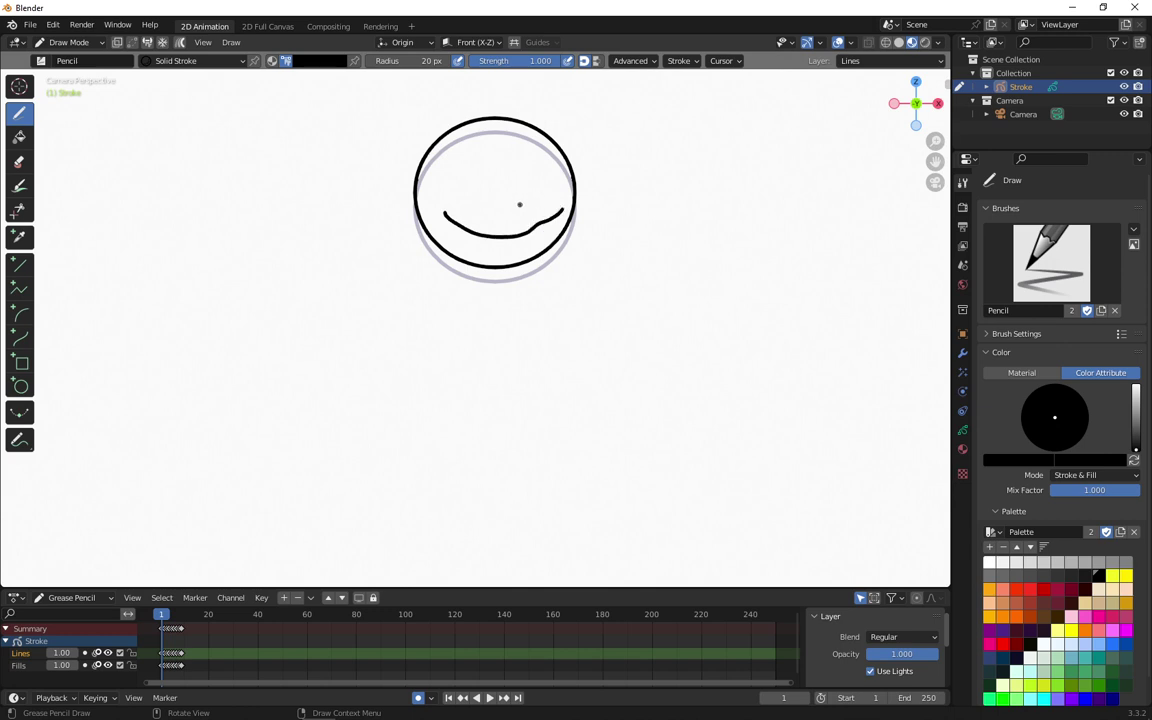
{"action": "key", "text": "ctrl+z"}
{"action": "mouse_move", "coordinate": [446, 203]}
{"action": "left_mouse_down"}
{"action": "mouse_move", "coordinate": [447, 219]}
{"action": "mouse_move", "coordinate": [551, 206]}
{"action": "left_mouse_up"}
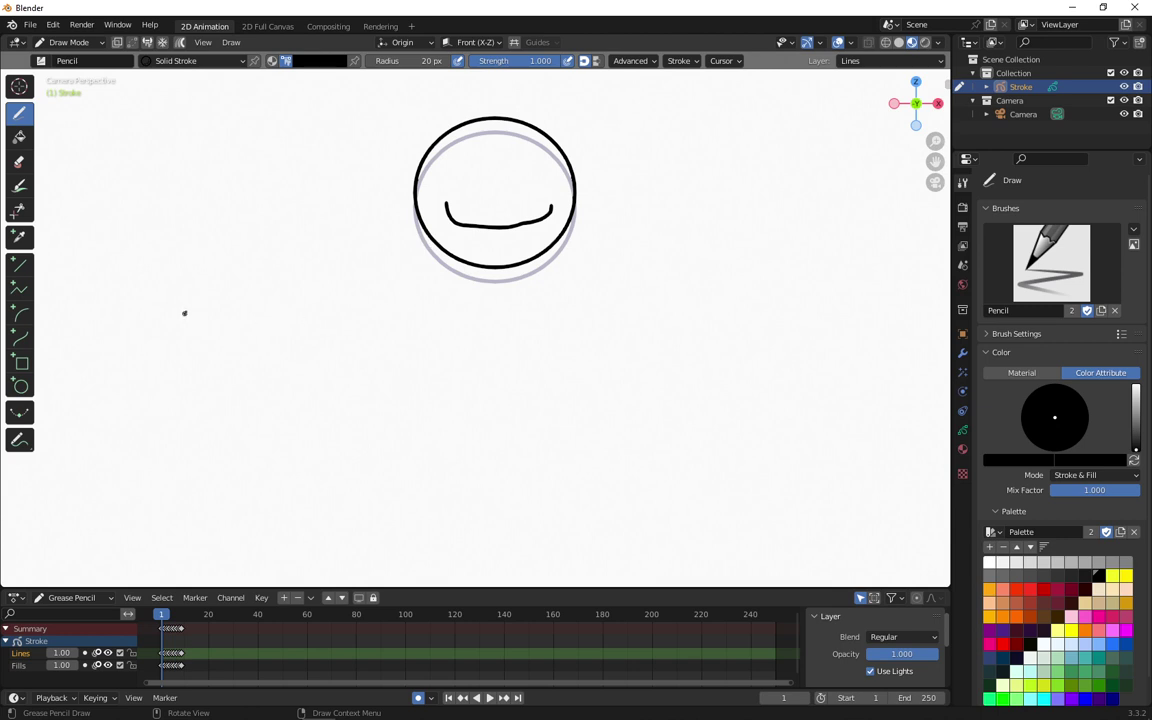
{"action": "key", "text": "ctrl+z"}
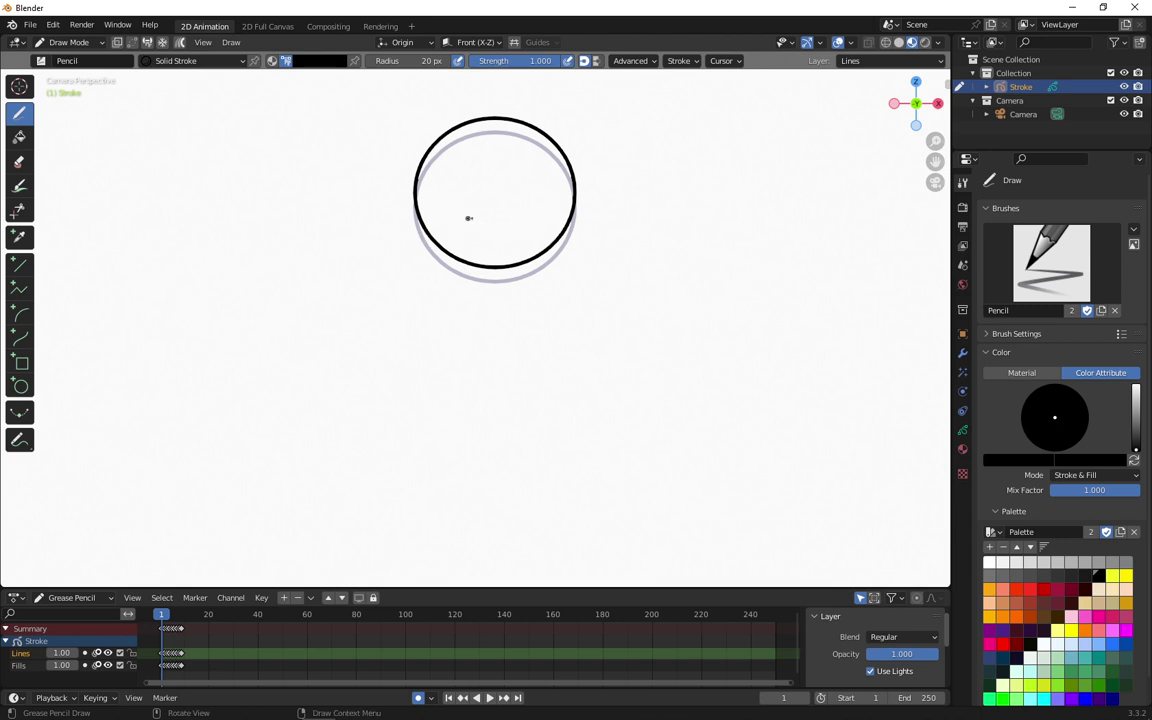
- On frame 1, draw a smiling face inside the ball with a curved mouth, small nose, pupils and arched eyebrows
{"action": "mouse_move", "coordinate": [451, 206]}
{"action": "left_mouse_down"}
{"action": "mouse_move", "coordinate": [478, 226]}
{"action": "mouse_move", "coordinate": [546, 207]}
{"action": "left_mouse_up"}
{"action": "mouse_move", "coordinate": [495, 176]}
{"action": "left_mouse_down"}
{"action": "mouse_move", "coordinate": [481, 143]}
{"action": "mouse_move", "coordinate": [531, 151]}
{"action": "left_mouse_up"}
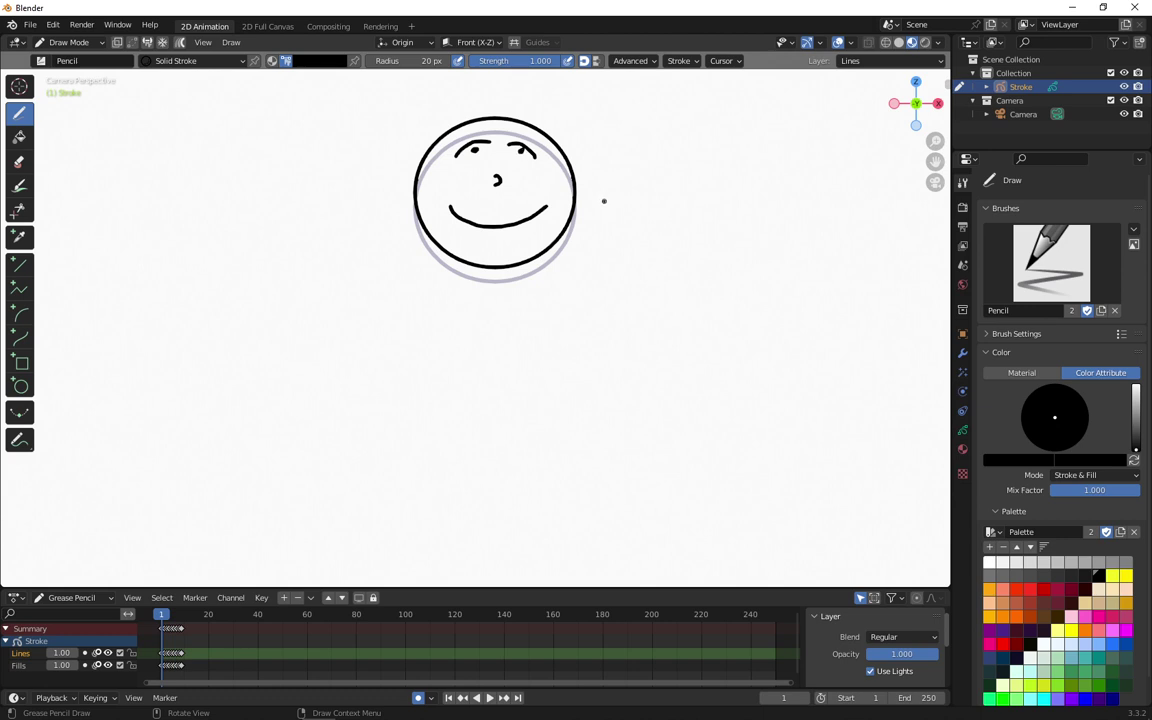
- On frame 2, redraw the eyebrows, eyes, nose and a shallower smile slightly lower, inside the current circle
{"action": "key", "text": "Right"}
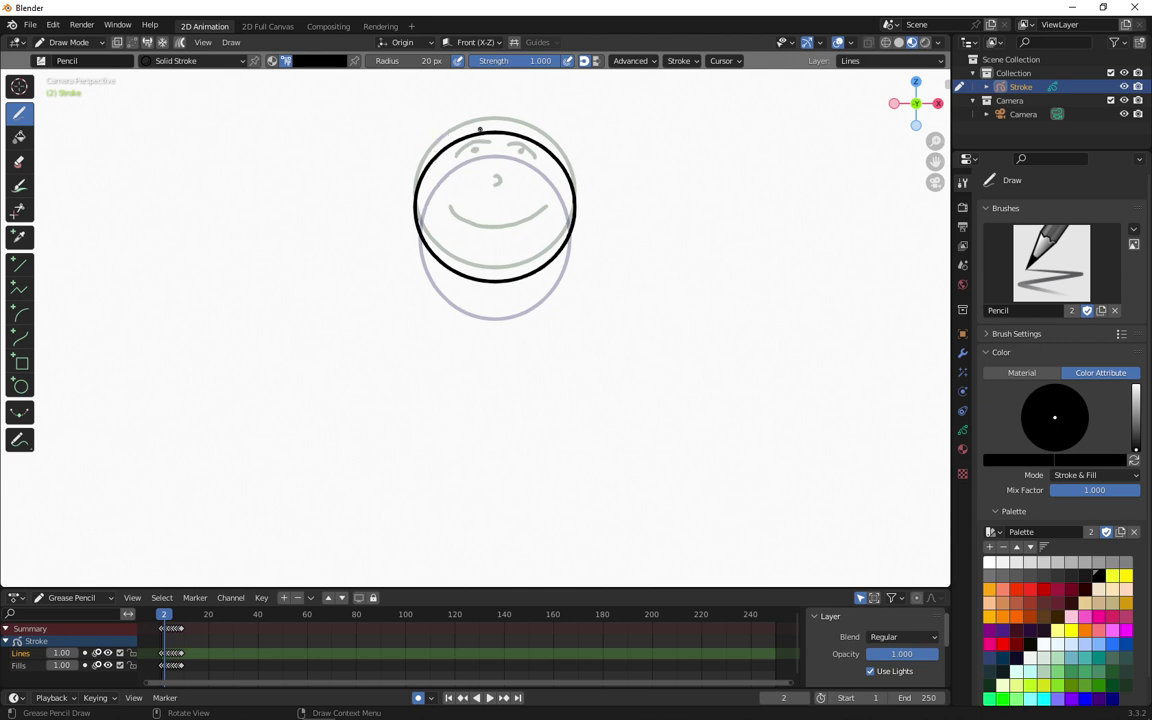
{"action": "left_click_drag", "start_coordinate": [459, 168], "coordinate": [488, 157]}
{"action": "left_click_drag", "start_coordinate": [512, 160], "coordinate": [538, 176]}
{"action": "left_click_drag", "start_coordinate": [497, 188], "coordinate": [496, 197]}
{"action": "left_click_drag", "start_coordinate": [450, 232], "coordinate": [546, 230]}
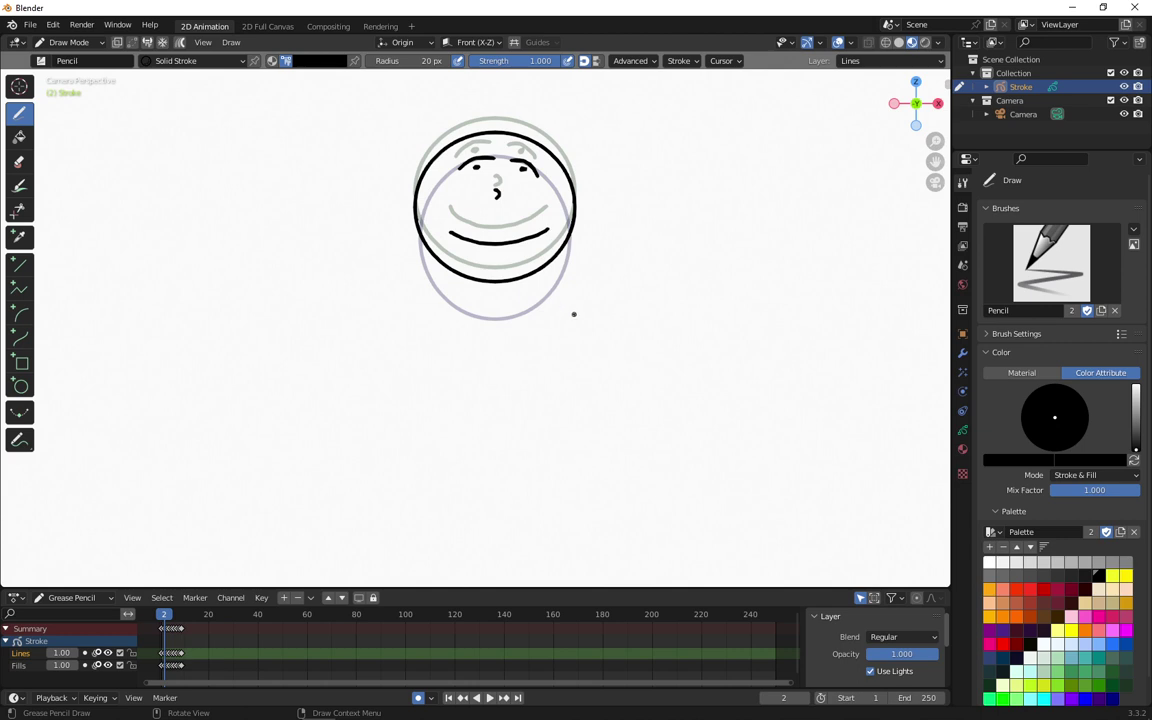
- On frame 3, draw the eyebrows, eyes, nose and a nearly straight mouth inside the ball
{"action": "key", "text": "Right"}
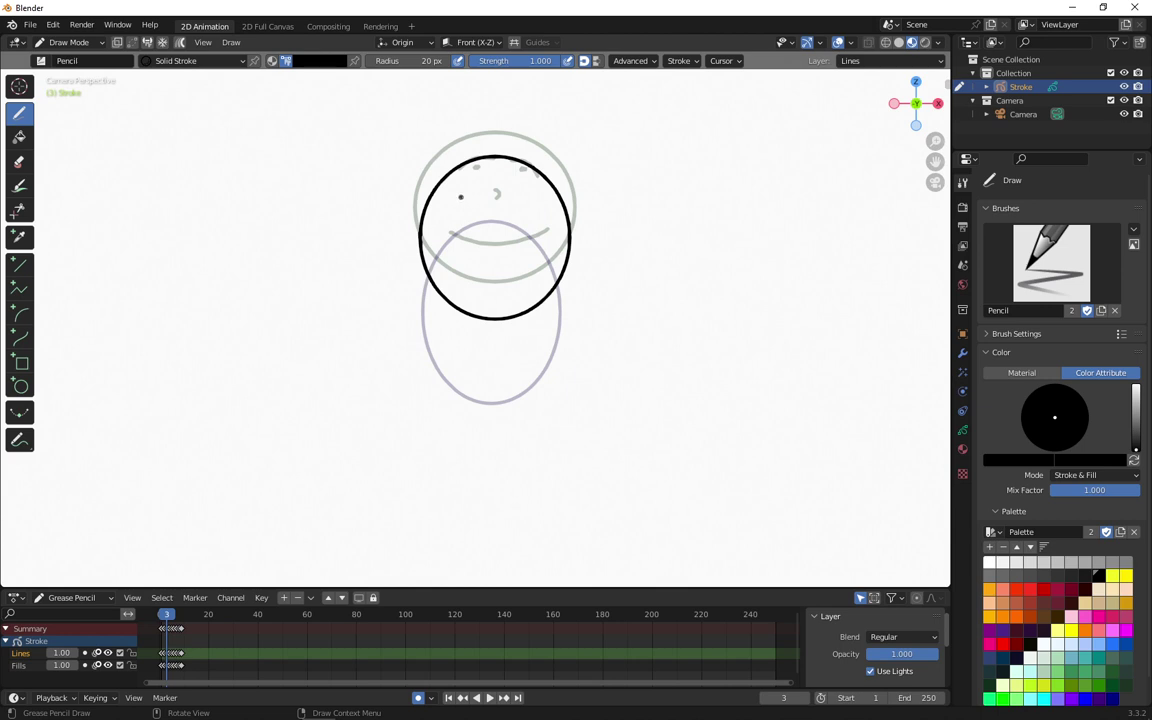
{"action": "left_click_drag", "start_coordinate": [460, 194], "coordinate": [505, 189]}
{"action": "key", "text": "ctrl+z"}
{"action": "left_click_drag", "start_coordinate": [459, 191], "coordinate": [494, 187]}
{"action": "left_click_drag", "start_coordinate": [507, 188], "coordinate": [529, 187]}
{"action": "left_click", "coordinate": [499, 207]}
{"action": "left_click_drag", "start_coordinate": [495, 209], "coordinate": [497, 220]}
{"action": "left_click_drag", "start_coordinate": [455, 256], "coordinate": [541, 262]}
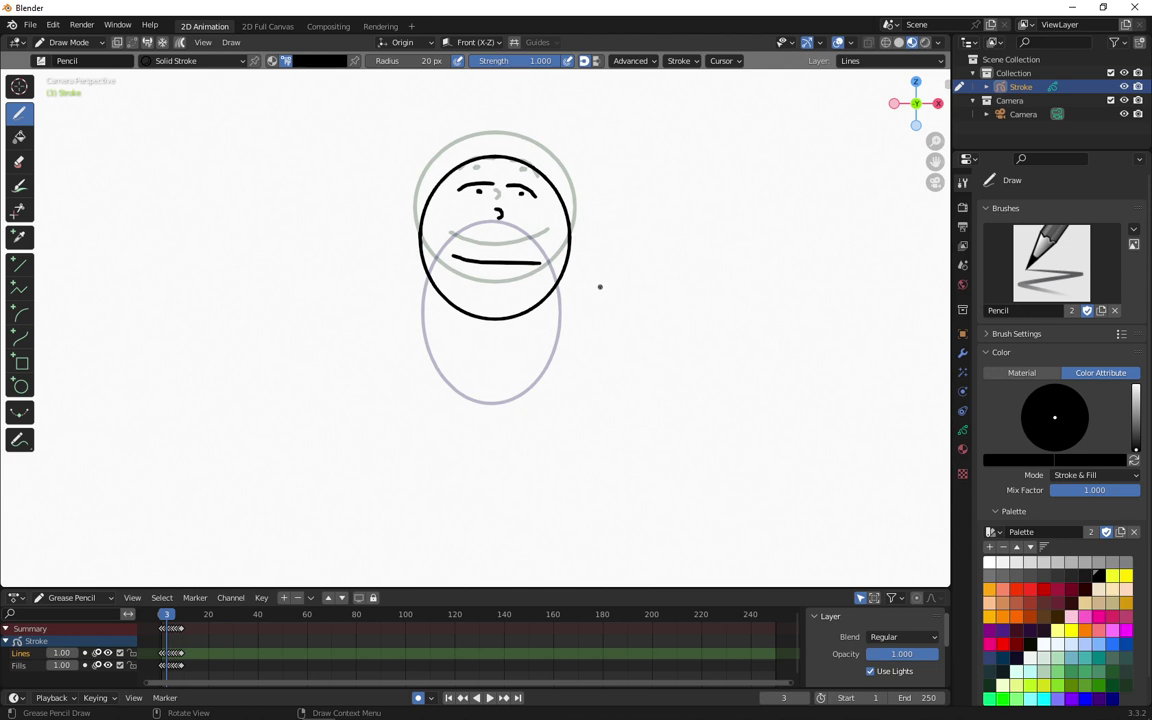
- On frame 4, draw a slightly wavy mouth, a hooked nose, pupils and eyebrows inside the stretched oval
{"action": "key", "text": "Right"}
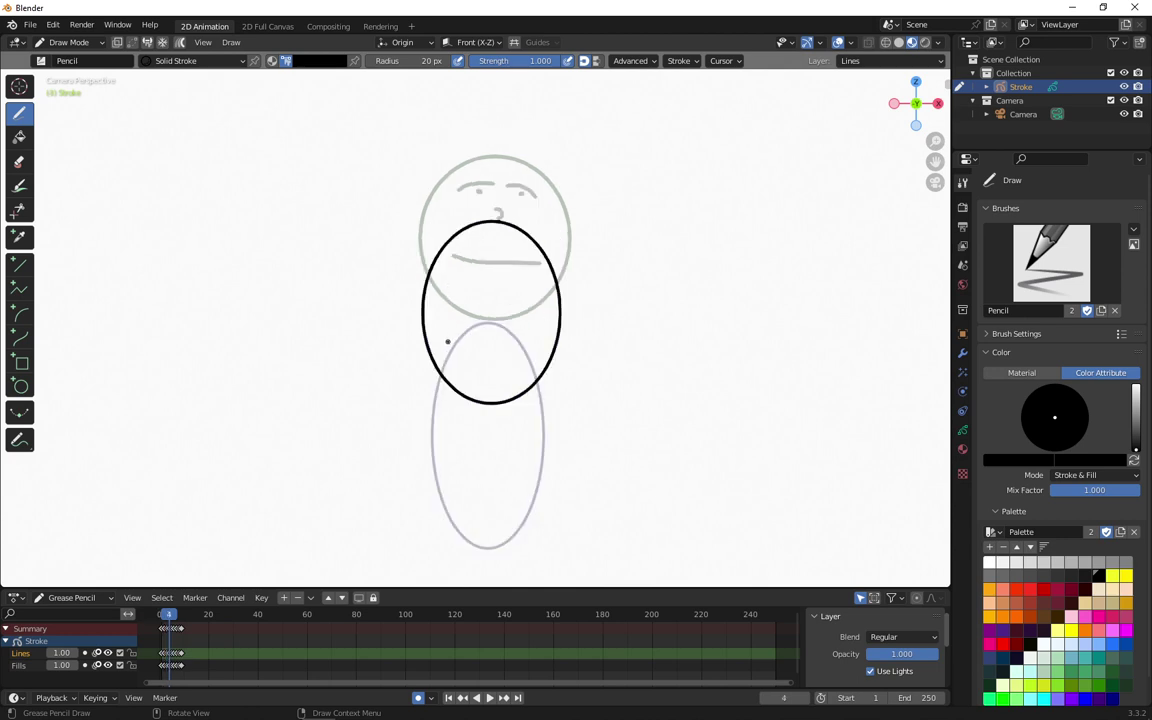
{"action": "left_click_drag", "start_coordinate": [447, 342], "coordinate": [540, 352]}
{"action": "left_click_drag", "start_coordinate": [489, 294], "coordinate": [489, 306]}
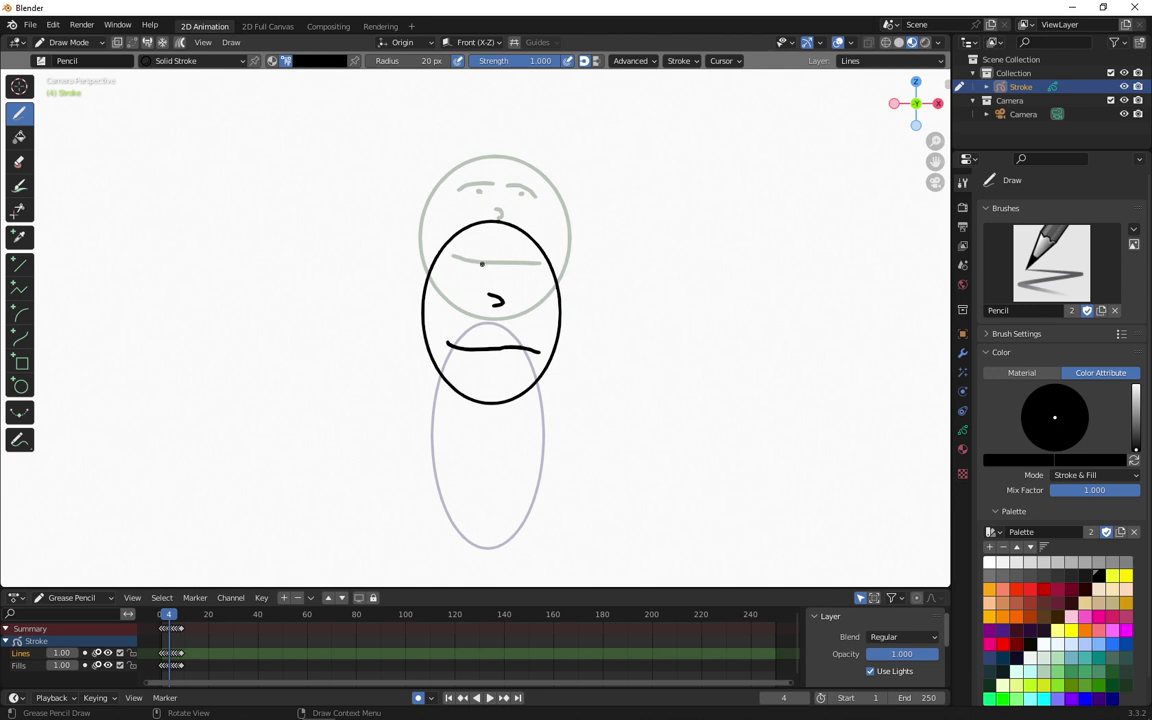
{"action": "key", "text": "ctrl+z"}
{"action": "left_click_drag", "start_coordinate": [497, 301], "coordinate": [492, 307]}
{"action": "mouse_move", "coordinate": [456, 255]}
{"action": "left_mouse_down"}
{"action": "mouse_move", "coordinate": [514, 248]}
{"action": "mouse_move", "coordinate": [527, 258]}
{"action": "left_mouse_up"}
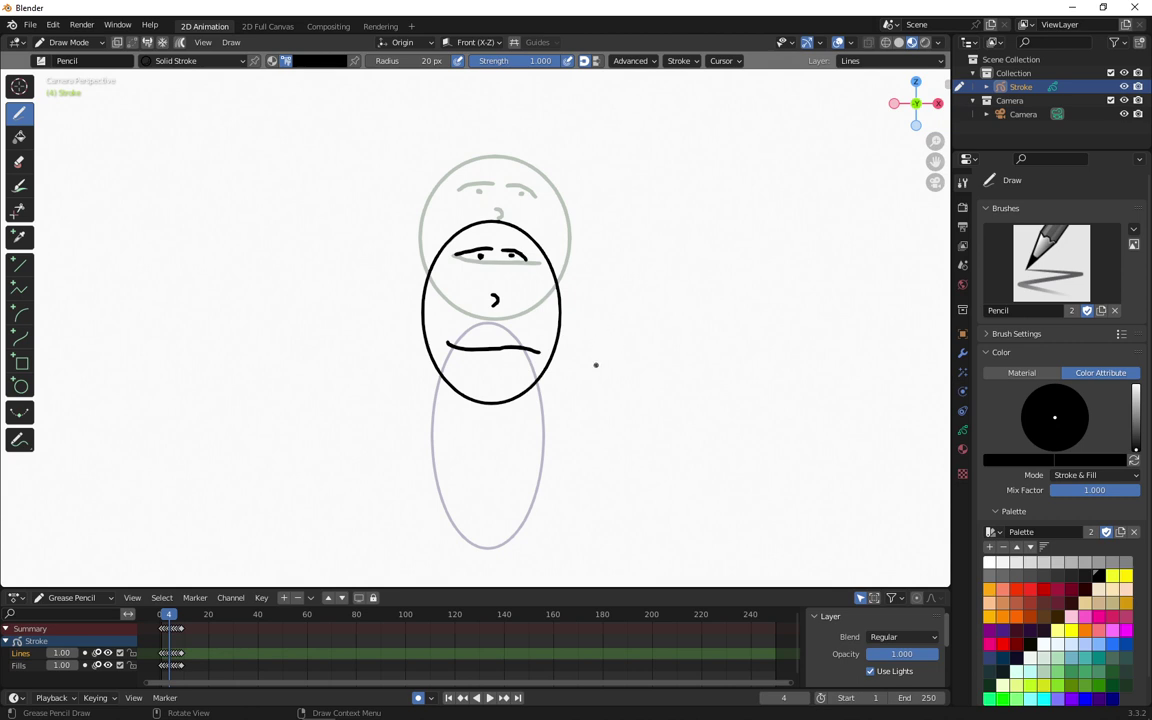
- On frame 5, draw raised eyebrows, pupils, a short nose and a slight frown inside the tall, narrow oval
{"action": "key", "text": "Right"}
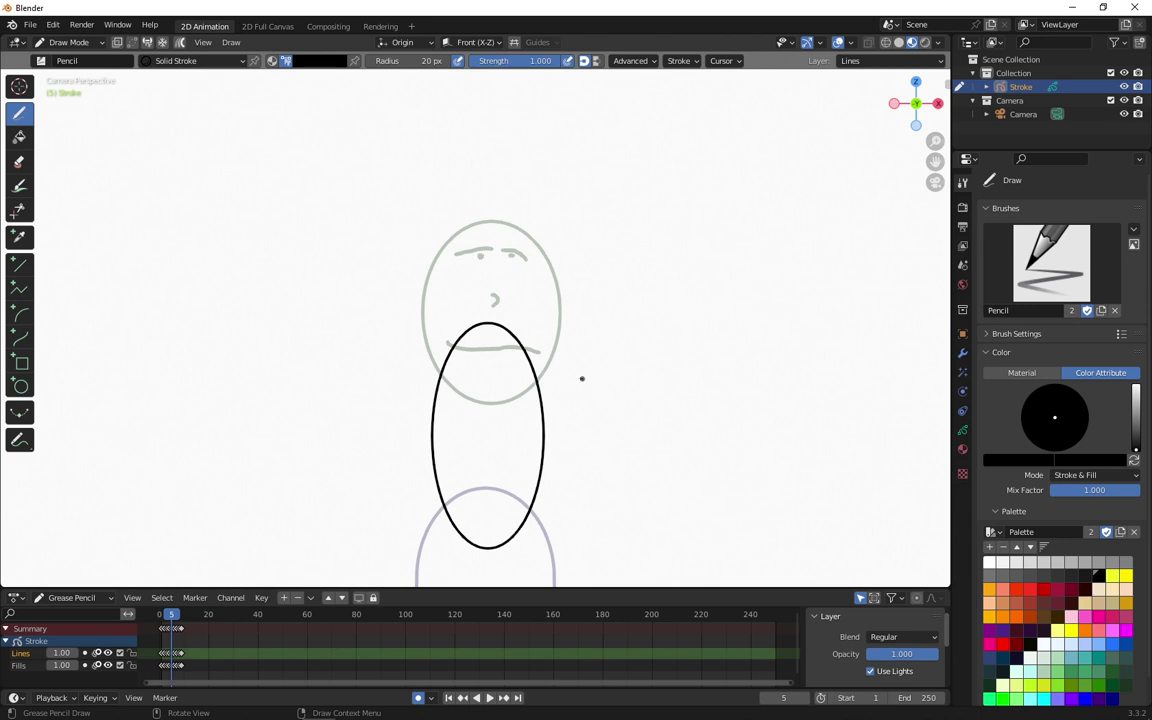
{"action": "middle_click_drag", "start_coordinate": [604, 432], "coordinate": [628, 297], "text": "shift"}
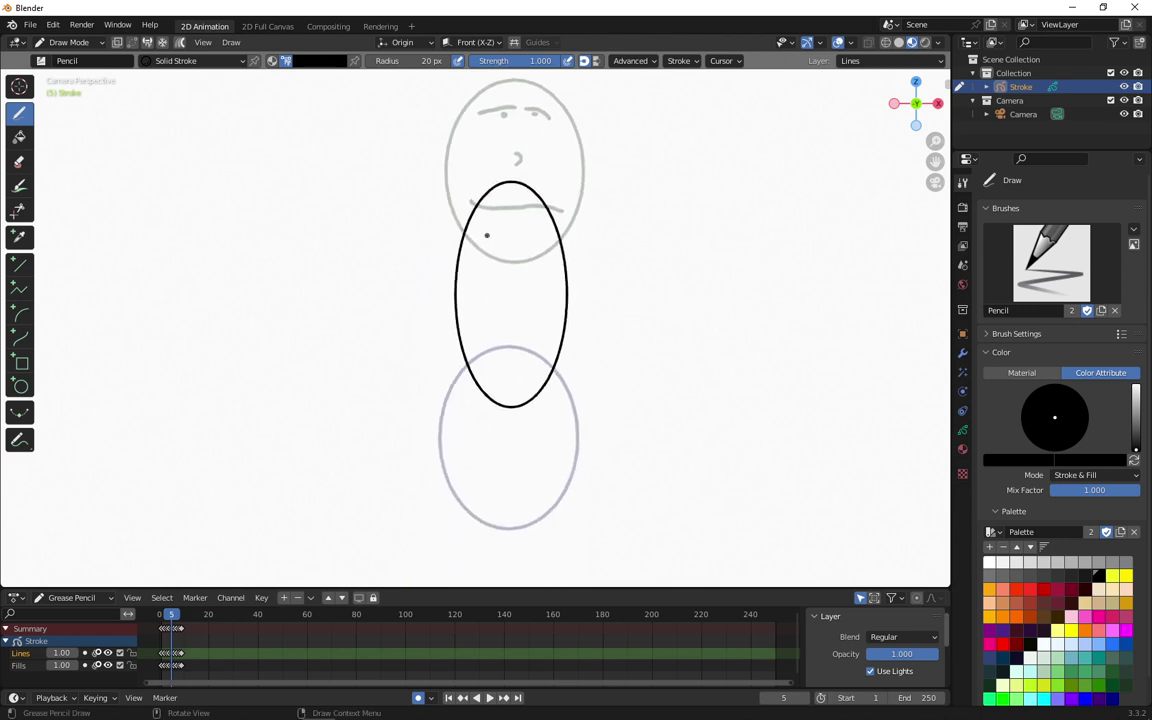
{"action": "mouse_move", "coordinate": [483, 229]}
{"action": "left_mouse_down"}
{"action": "mouse_move", "coordinate": [515, 213]}
{"action": "mouse_move", "coordinate": [545, 236]}
{"action": "left_mouse_up"}
{"action": "left_click_drag", "start_coordinate": [509, 284], "coordinate": [512, 296]}
{"action": "left_click_drag", "start_coordinate": [483, 343], "coordinate": [545, 341]}
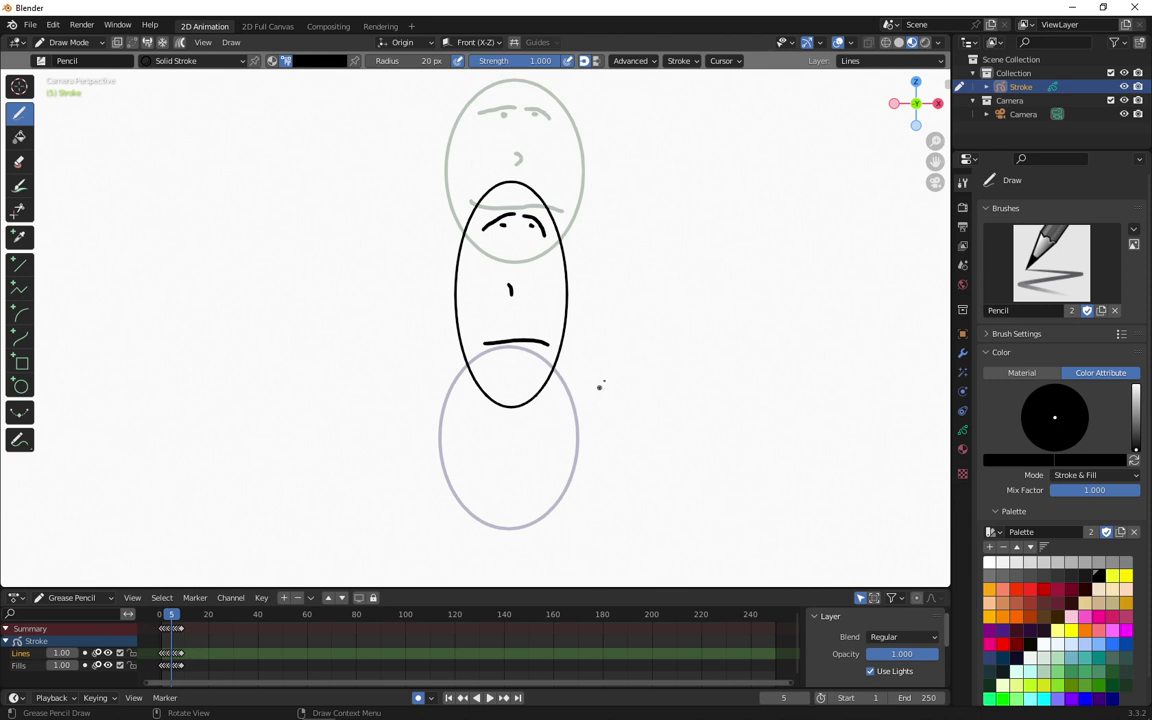
- On frame 6, draw flat eyebrows with pupils, a small nose and a downturned mouth inside the oval
{"action": "key", "text": "Right"}
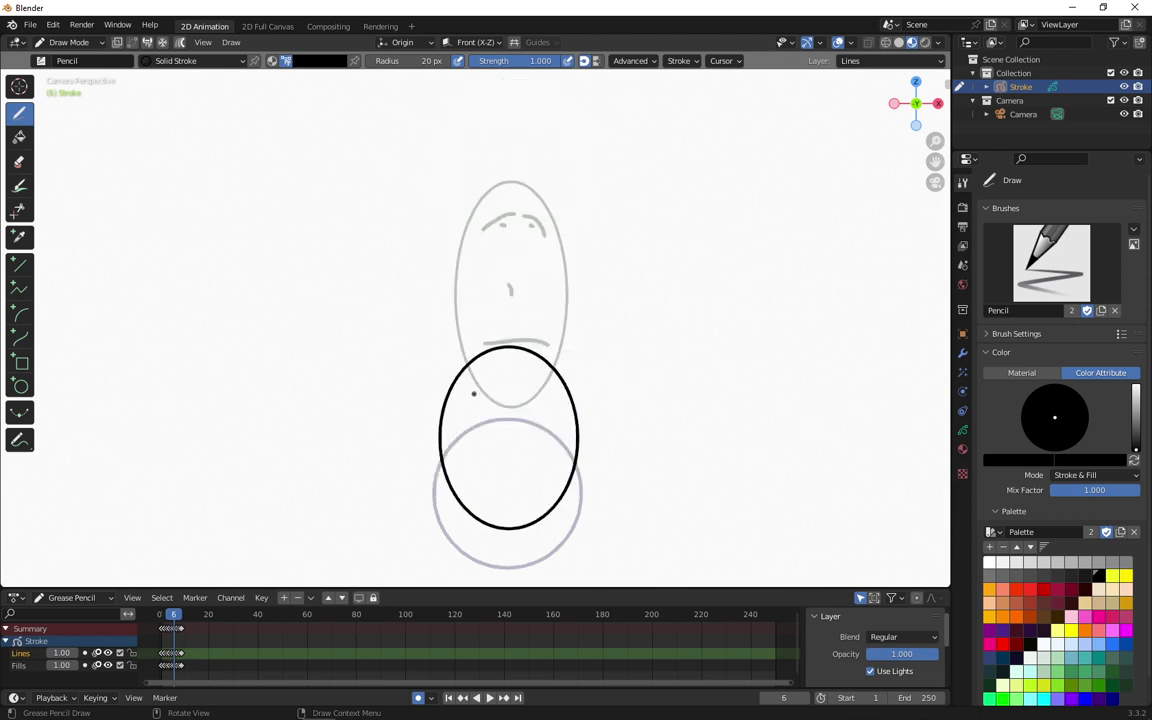
{"action": "left_click_drag", "start_coordinate": [474, 394], "coordinate": [557, 395]}
{"action": "left_click_drag", "start_coordinate": [511, 437], "coordinate": [546, 477]}
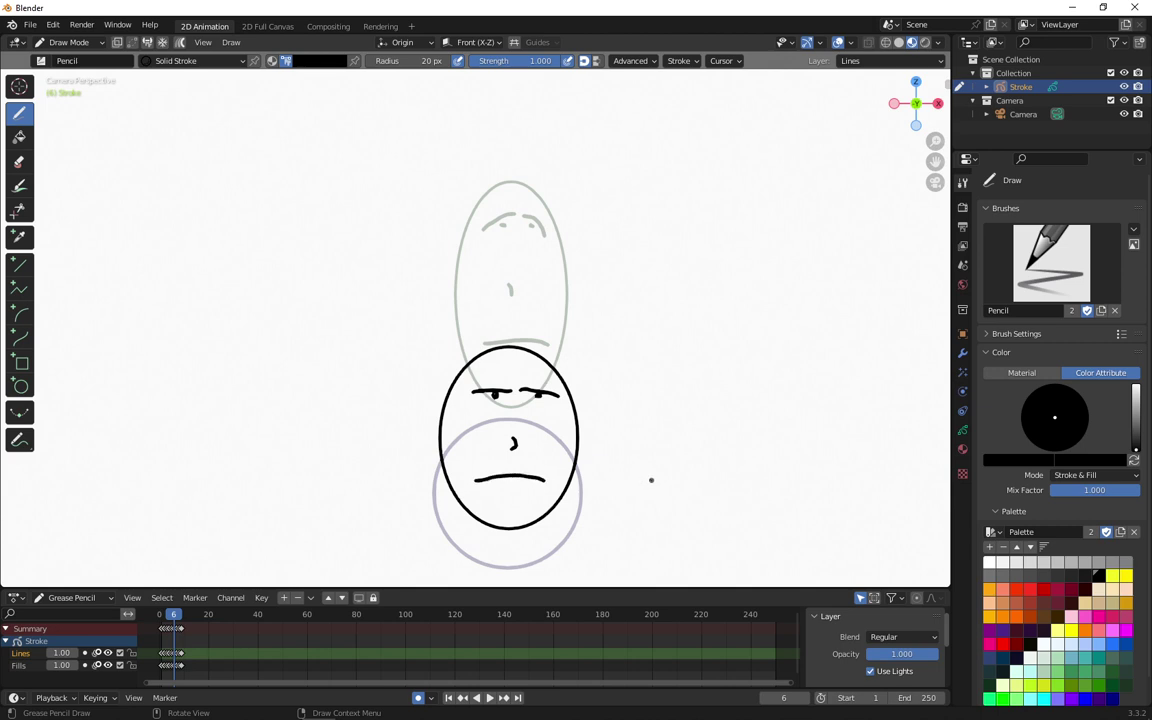
- On frame 7, draw lowered eyebrows with half-hidden pupils, a small nose and a frowning mouth inside the circle
{"action": "key", "text": "Right"}
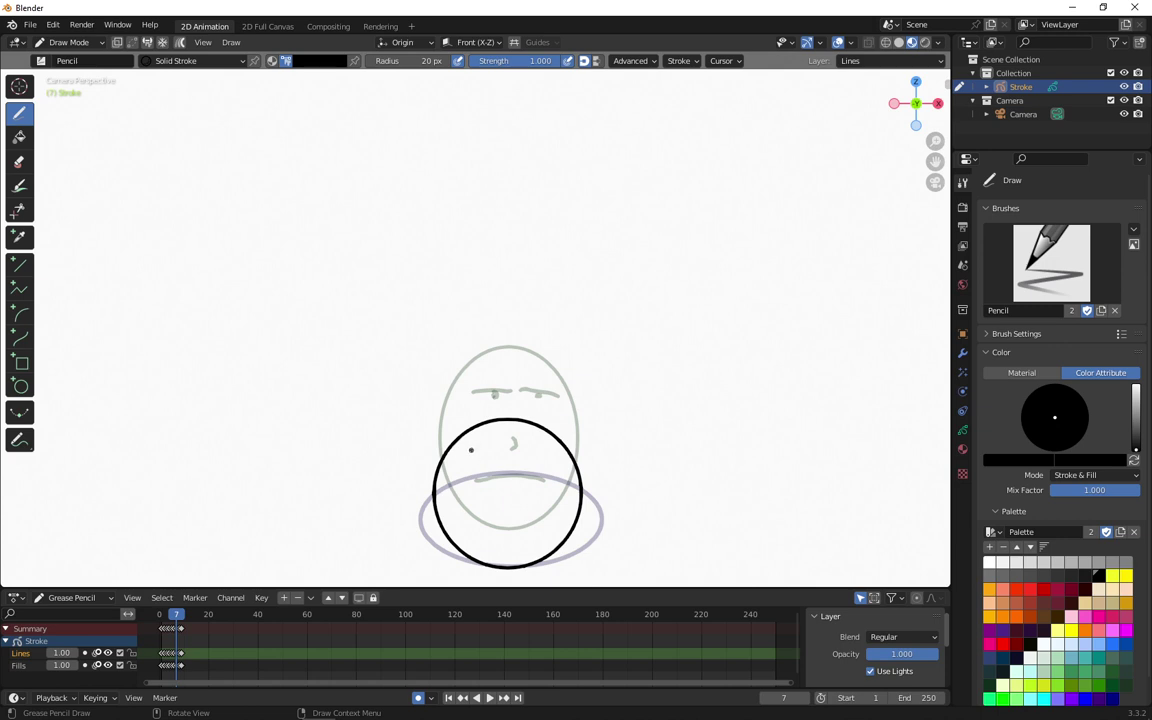
{"action": "left_click_drag", "start_coordinate": [470, 451], "coordinate": [557, 457]}
{"action": "left_click_drag", "start_coordinate": [469, 519], "coordinate": [541, 527]}
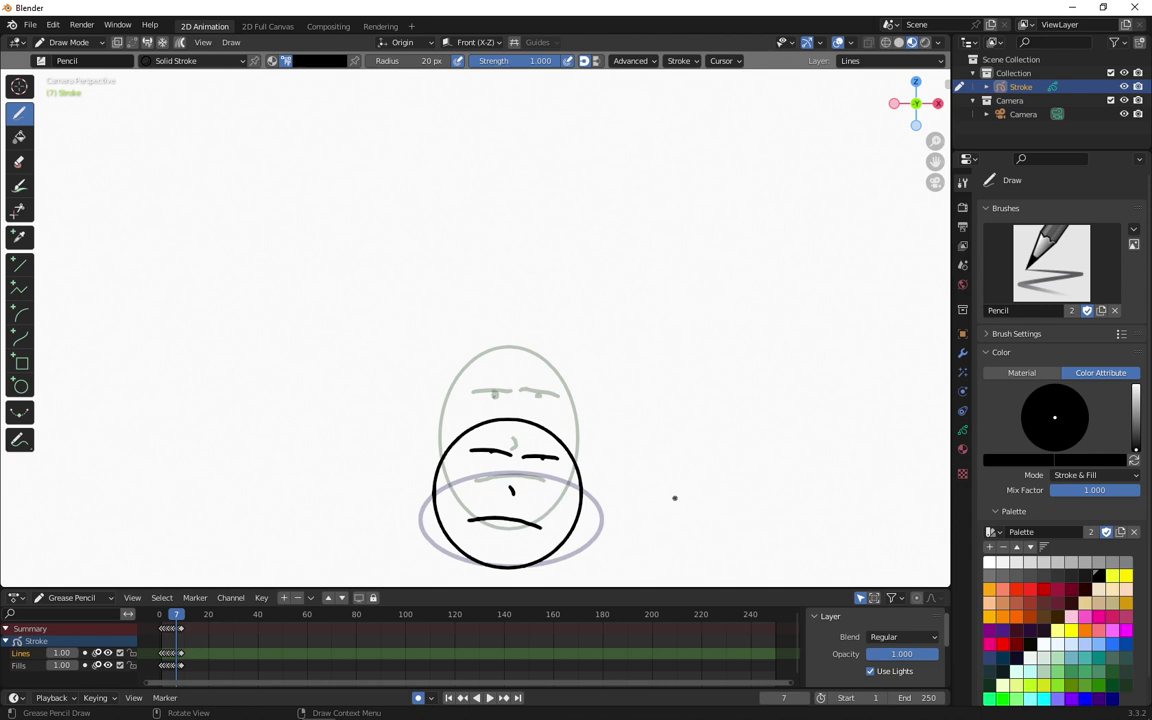
- On frame 8, draw closed eyes as short lines, a small nose and a flat mouth inside the squashed oval
{"action": "key", "text": "Right"}
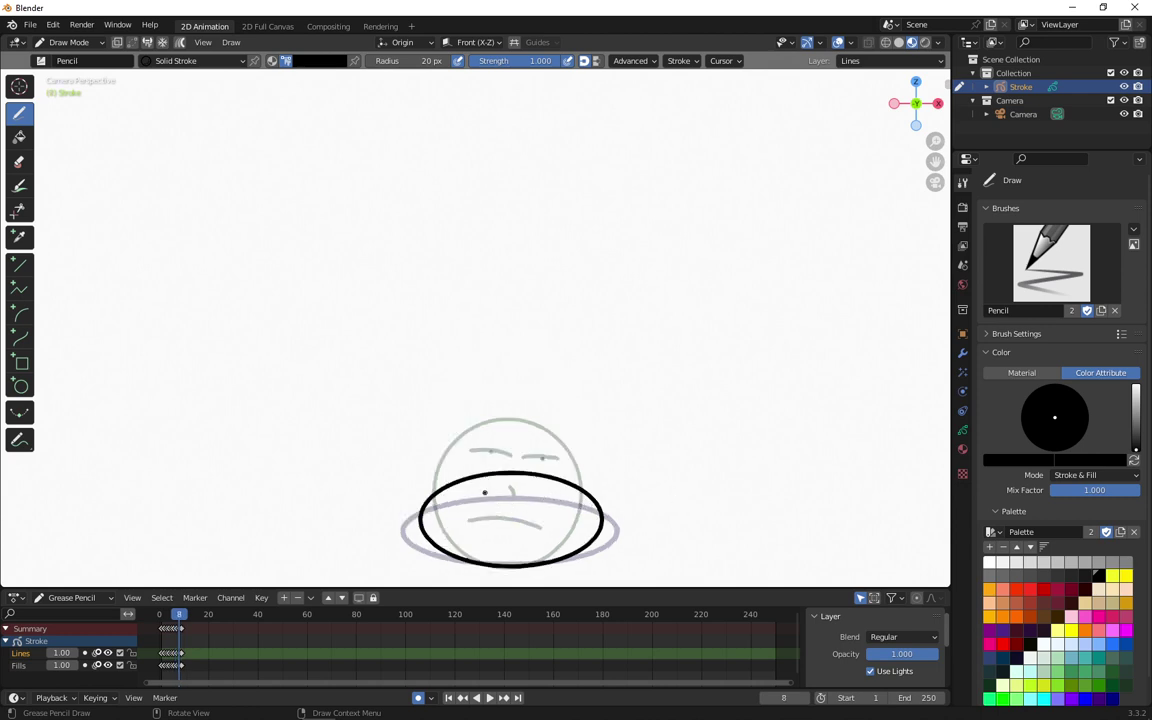
{"action": "left_click_drag", "start_coordinate": [468, 497], "coordinate": [540, 502]}
{"action": "left_click_drag", "start_coordinate": [468, 528], "coordinate": [560, 531]}
- On frame 9, draw line-shaped closed eyes, a tiny nose and a flat mouth inside the flattest oval
{"action": "key", "text": "Right"}
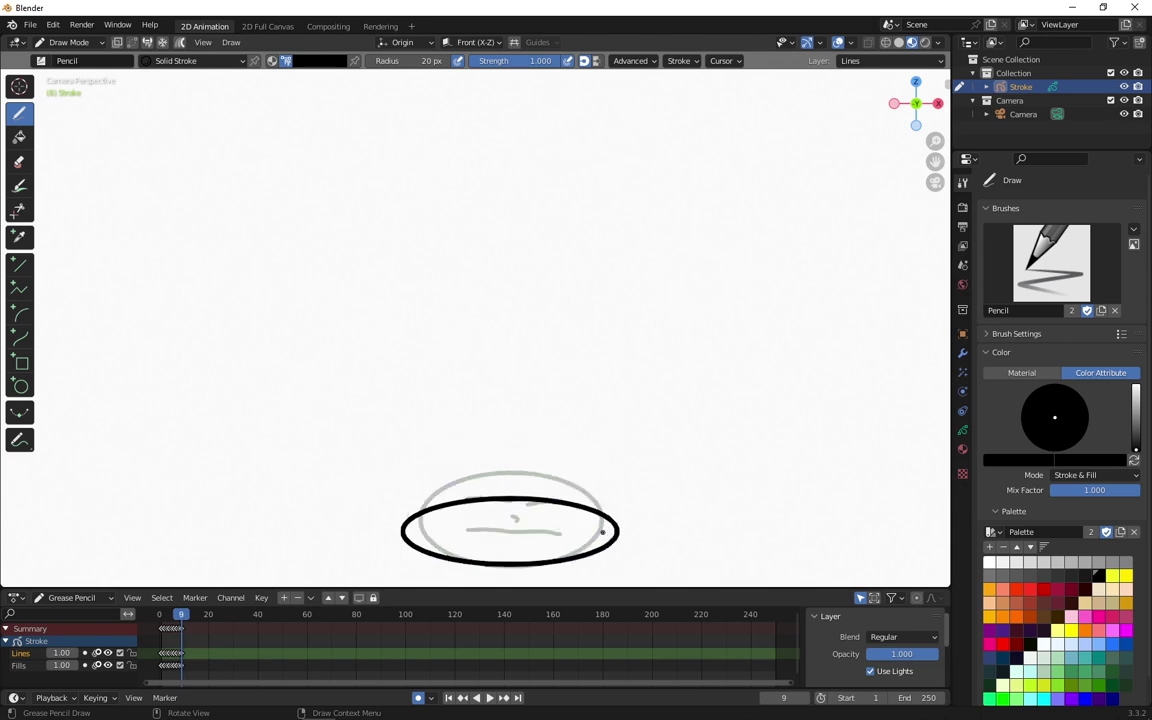
{"action": "left_click_drag", "start_coordinate": [461, 517], "coordinate": [570, 522]}
{"action": "left_click_drag", "start_coordinate": [467, 537], "coordinate": [545, 538]}
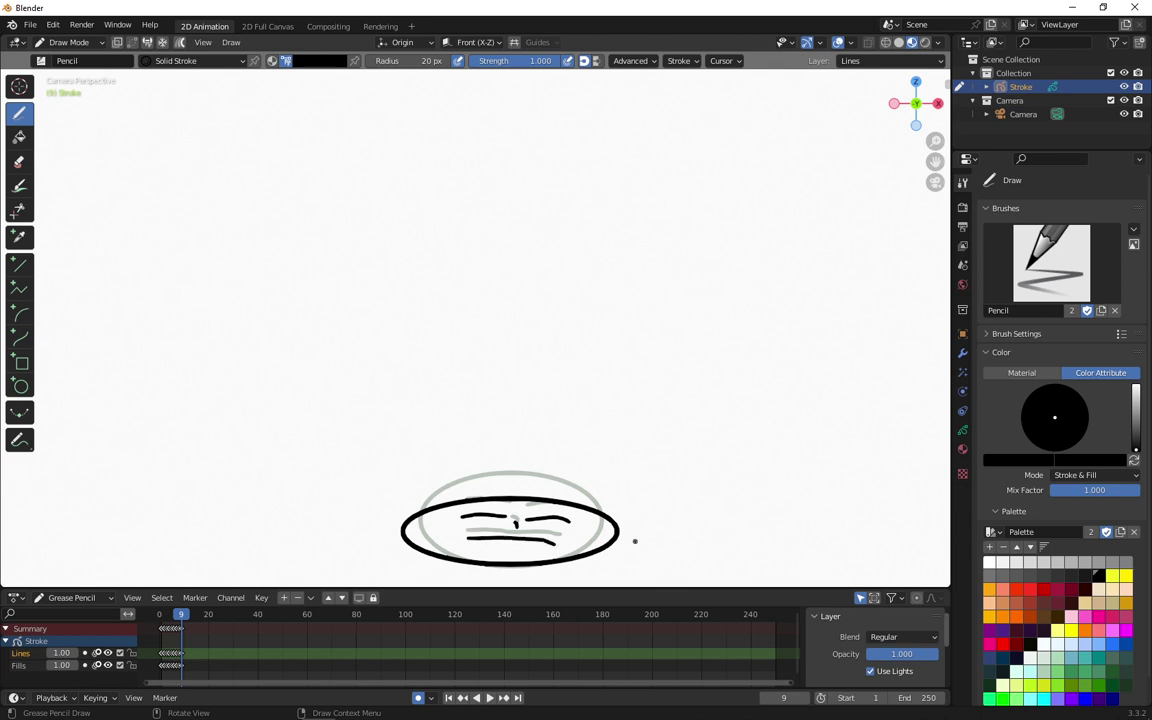
- Play back and scrub the face animation to check it, stopping at frame 7 with a wider view
{"action": "key", "text": "Right"}
{"action": "key", "text": "space"}
{"action": "mouse_move", "coordinate": [170, 618]}
{"action": "left_mouse_down"}
{"action": "mouse_move", "coordinate": [160, 620]}
{"action": "mouse_move", "coordinate": [176, 620]}
{"action": "left_mouse_up"}
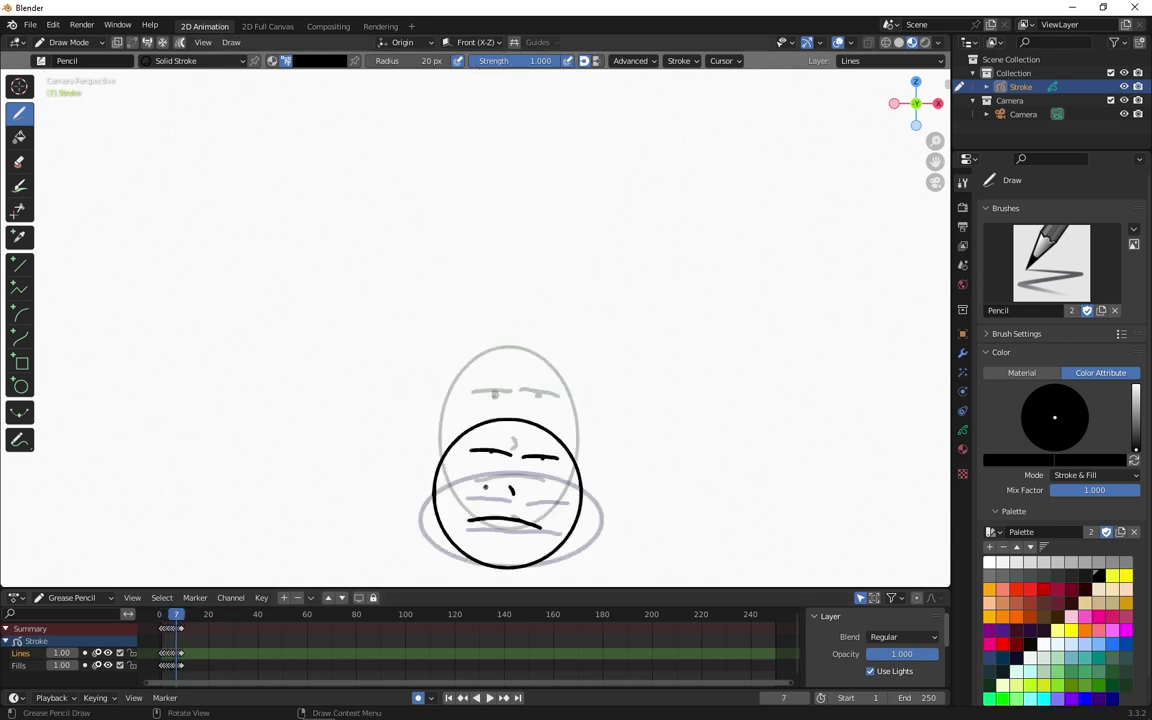
{"action": "key", "text": "space"}
{"action": "scroll", "coordinate": [562, 446], "scroll_direction": "down", "scroll_amount": 1}
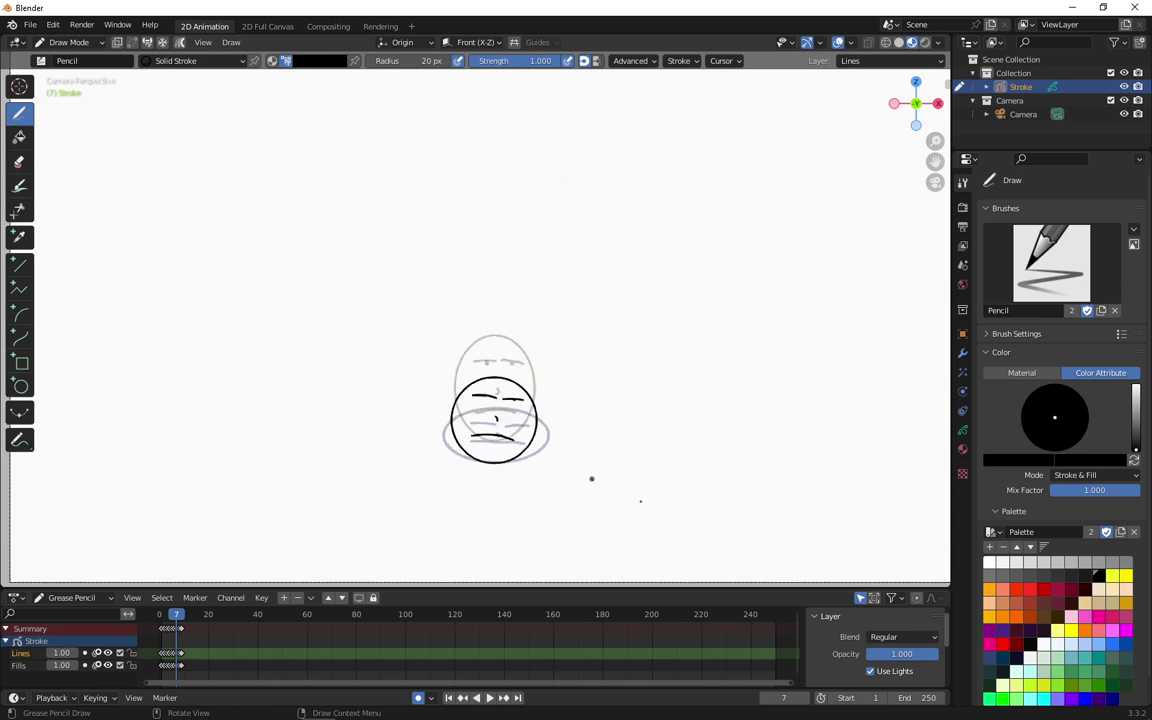
- Set the animation's end frame to 20 and play back the shortened loop to check it
{"action": "left_click", "coordinate": [931, 698]}
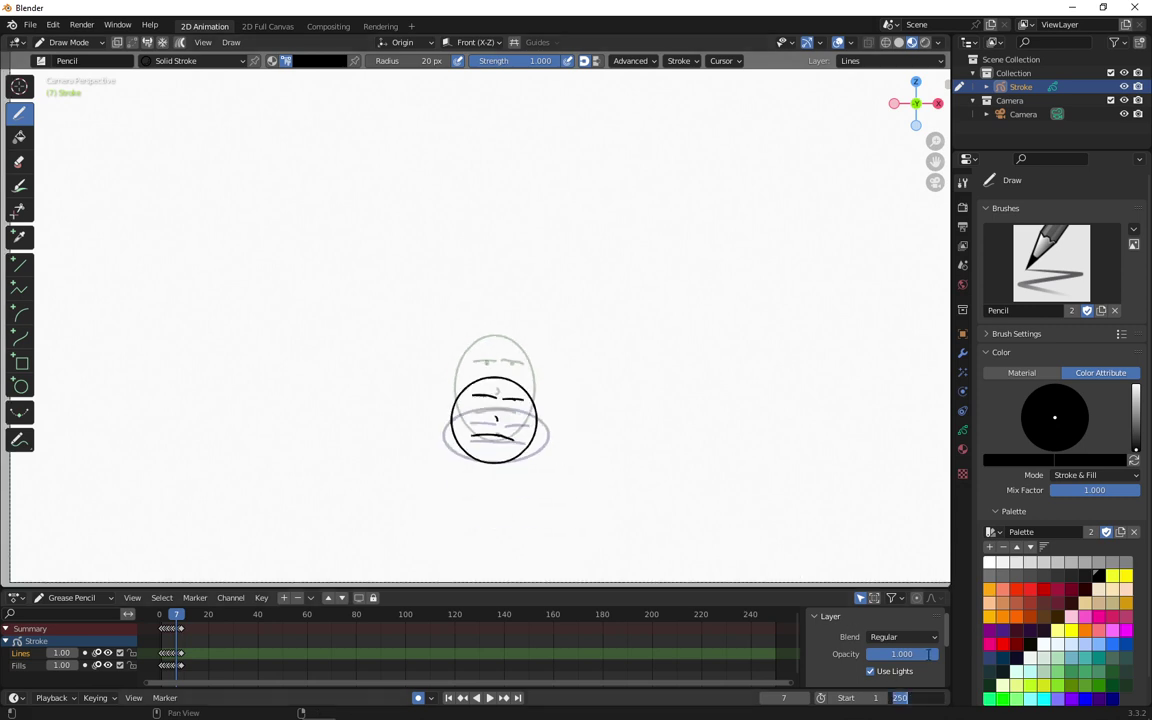
{"action": "type", "text": "20"}
{"action": "key", "text": "Return"}
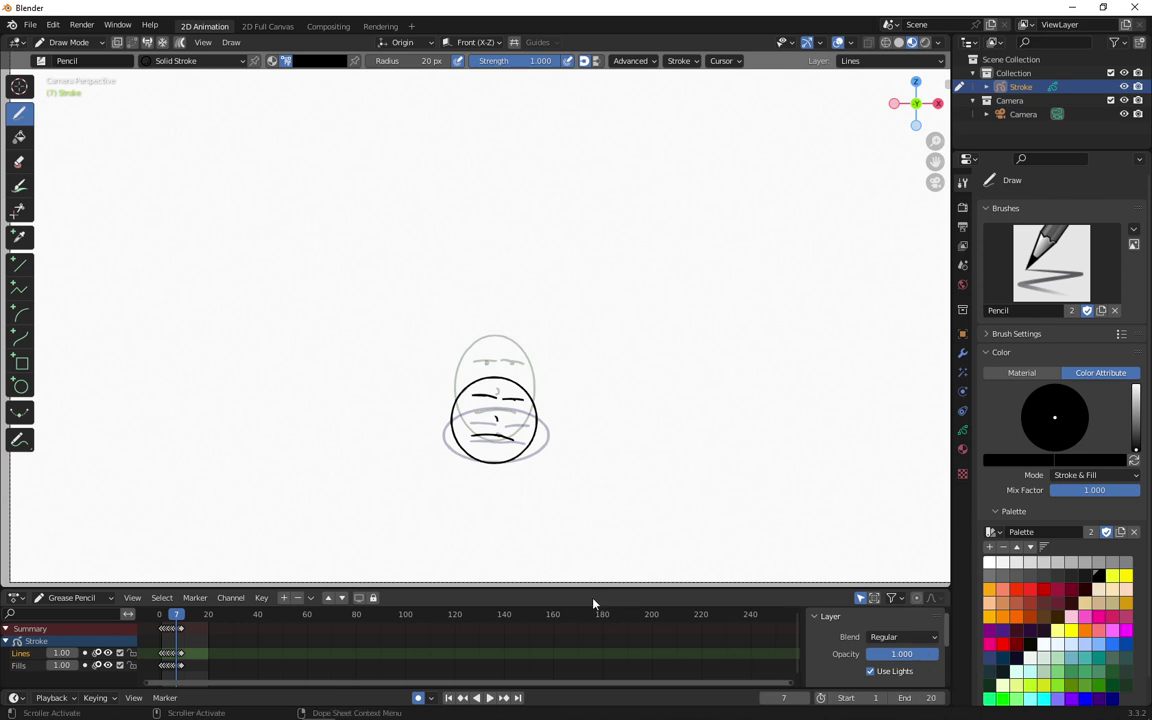
{"action": "key", "text": "space"}
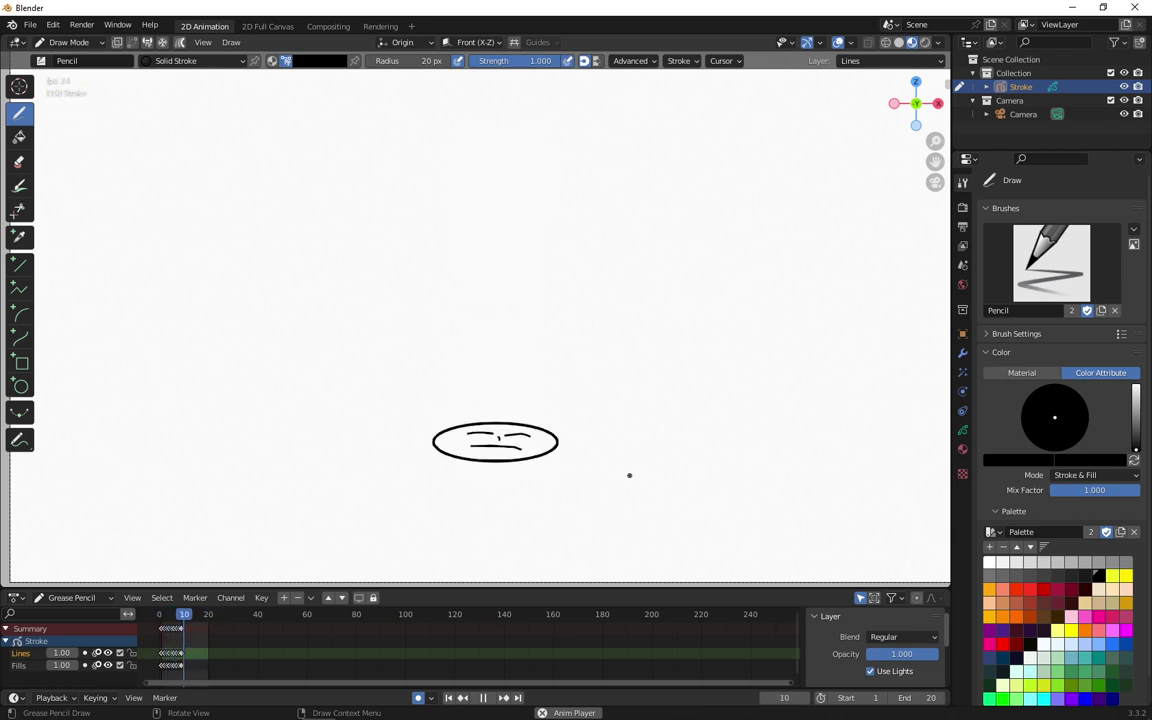
{"action": "key", "text": "space"}
{"action": "scroll", "coordinate": [631, 437], "scroll_direction": "up", "scroll_amount": 1}
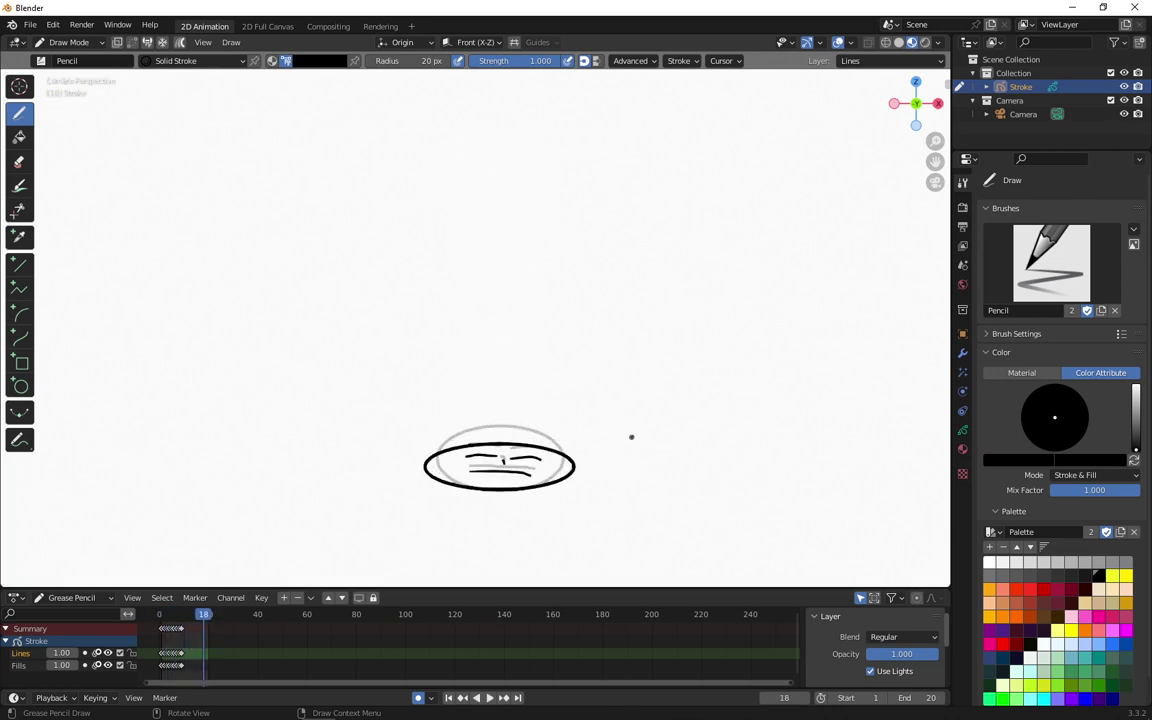
{"action": "key", "text": "space"}
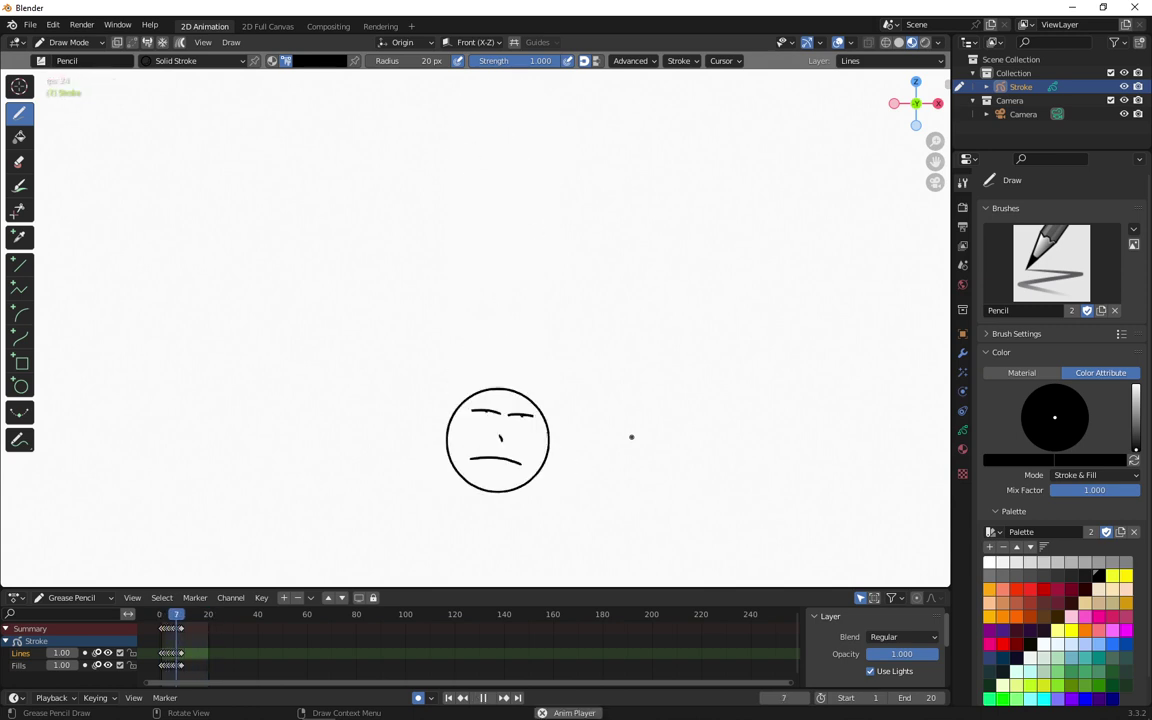
{"action": "key", "text": "space"}
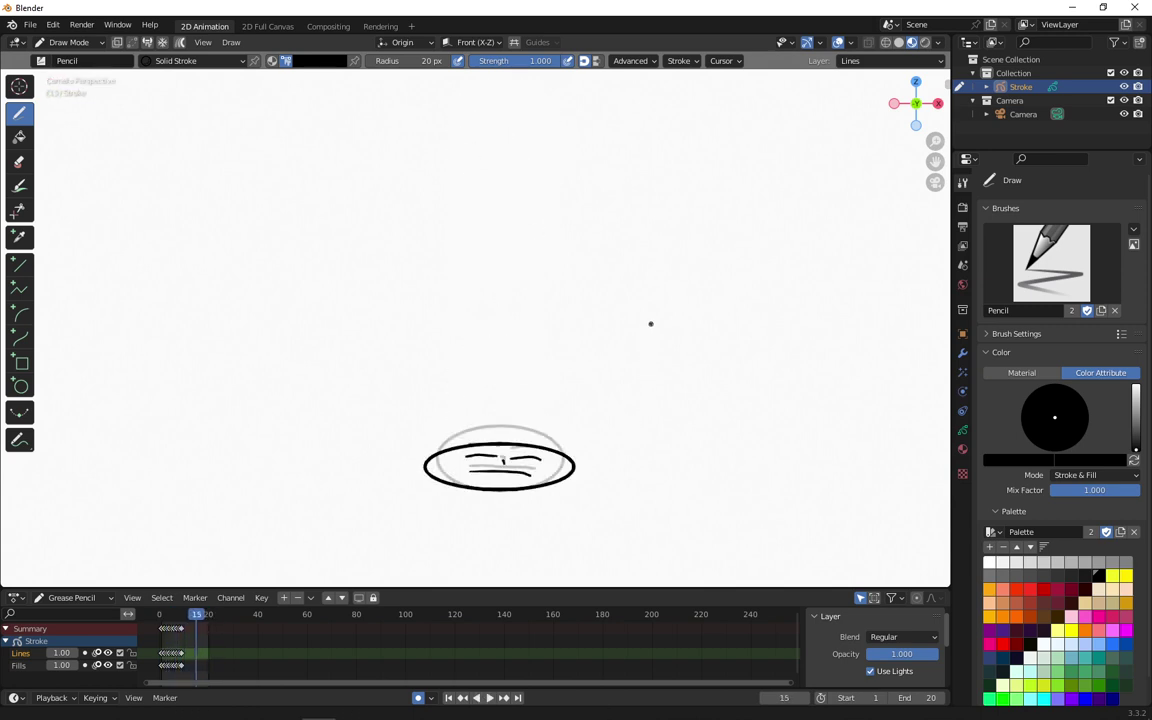
- On frame 3, make the Fills layer active and set the Fill tool to use the Solid Fill material
{"action": "middle_click_drag", "start_coordinate": [650, 324], "coordinate": [642, 367], "text": "shift"}
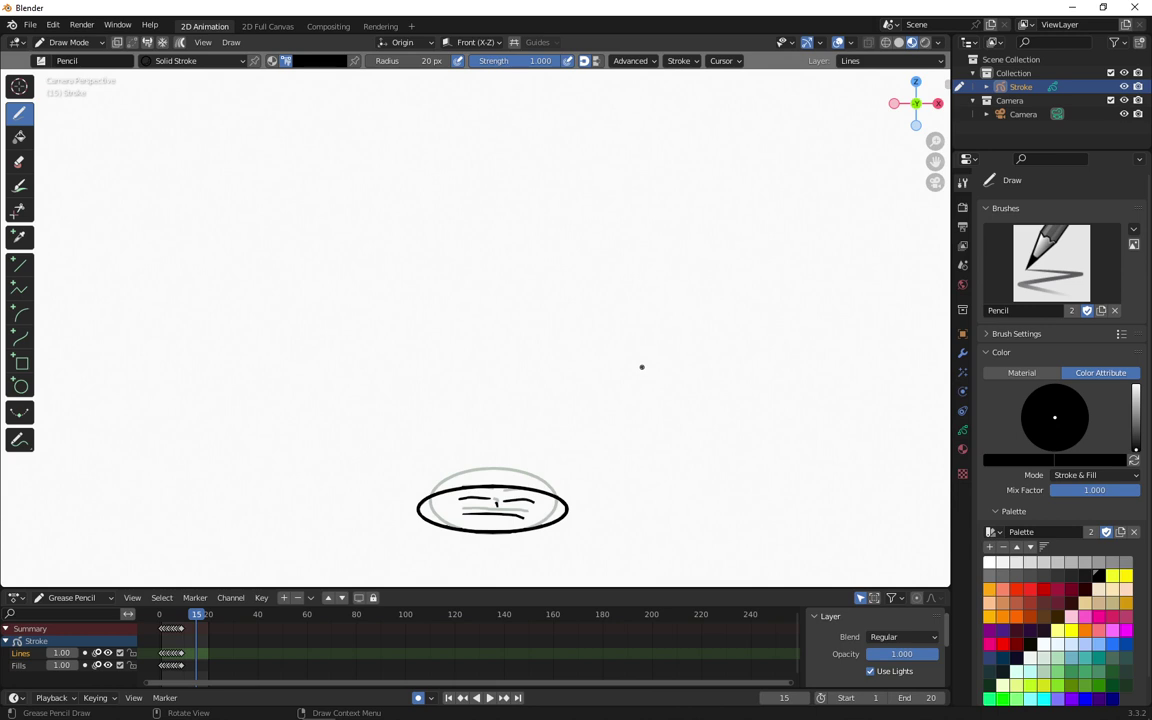
{"action": "left_click_drag", "start_coordinate": [184, 614], "coordinate": [168, 614]}
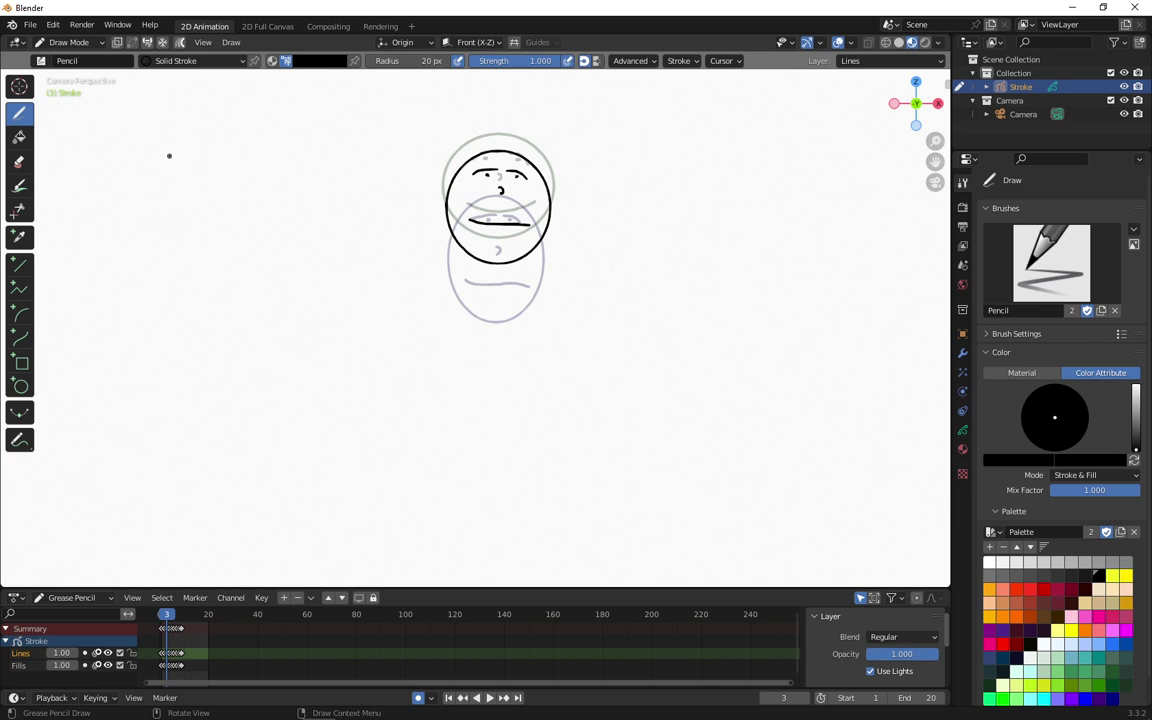
{"action": "key", "text": "Tab"}
{"action": "key", "text": "Tab"}
{"action": "left_click", "coordinate": [36, 666]}
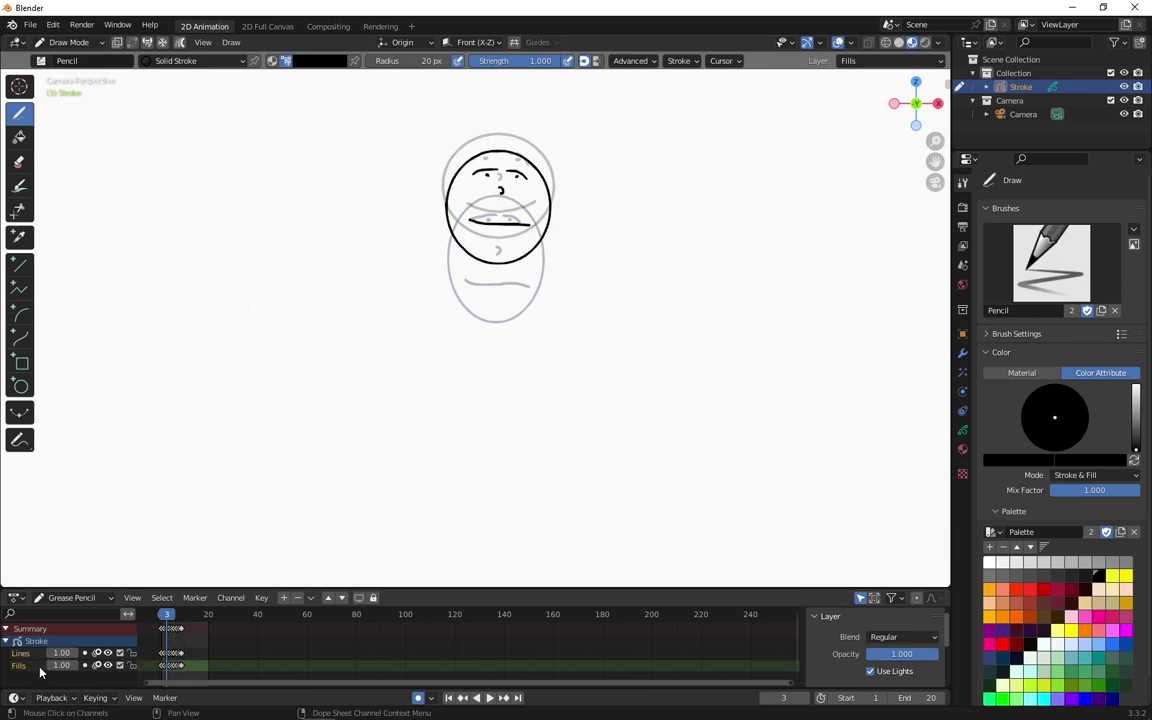
{"action": "left_click", "coordinate": [232, 655]}
{"action": "left_click", "coordinate": [231, 667]}
{"action": "left_click", "coordinate": [19, 138]}
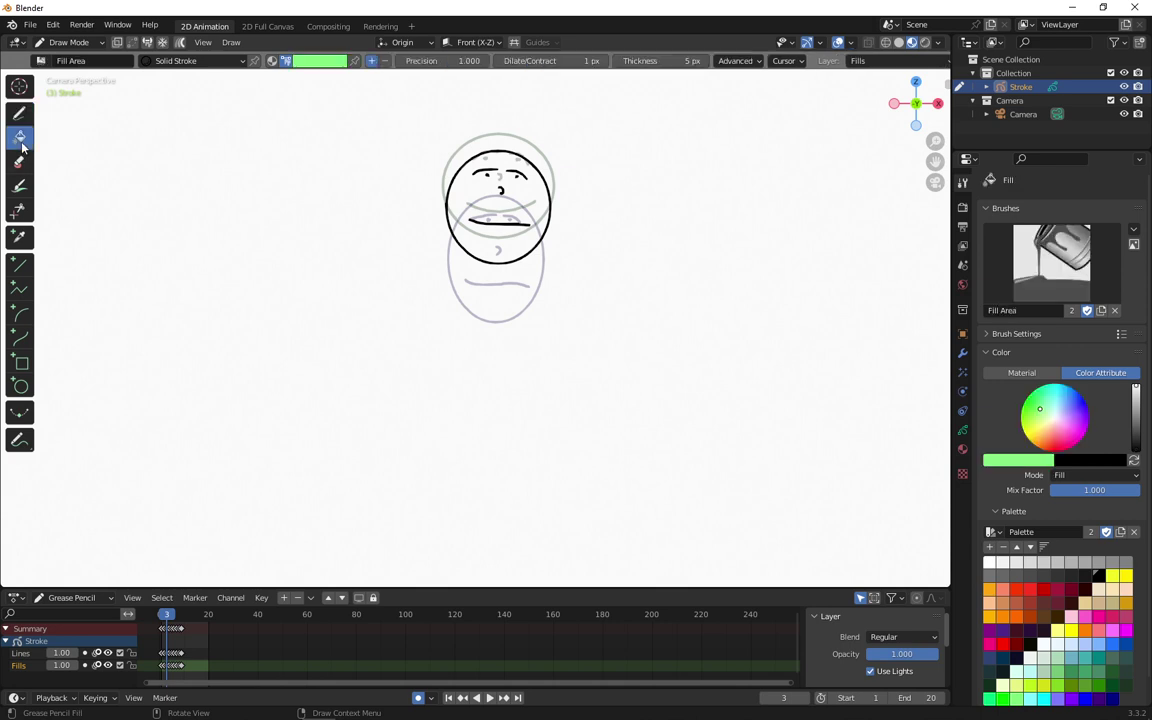
{"action": "left_click", "coordinate": [219, 62]}
{"action": "left_click", "coordinate": [125, 118]}
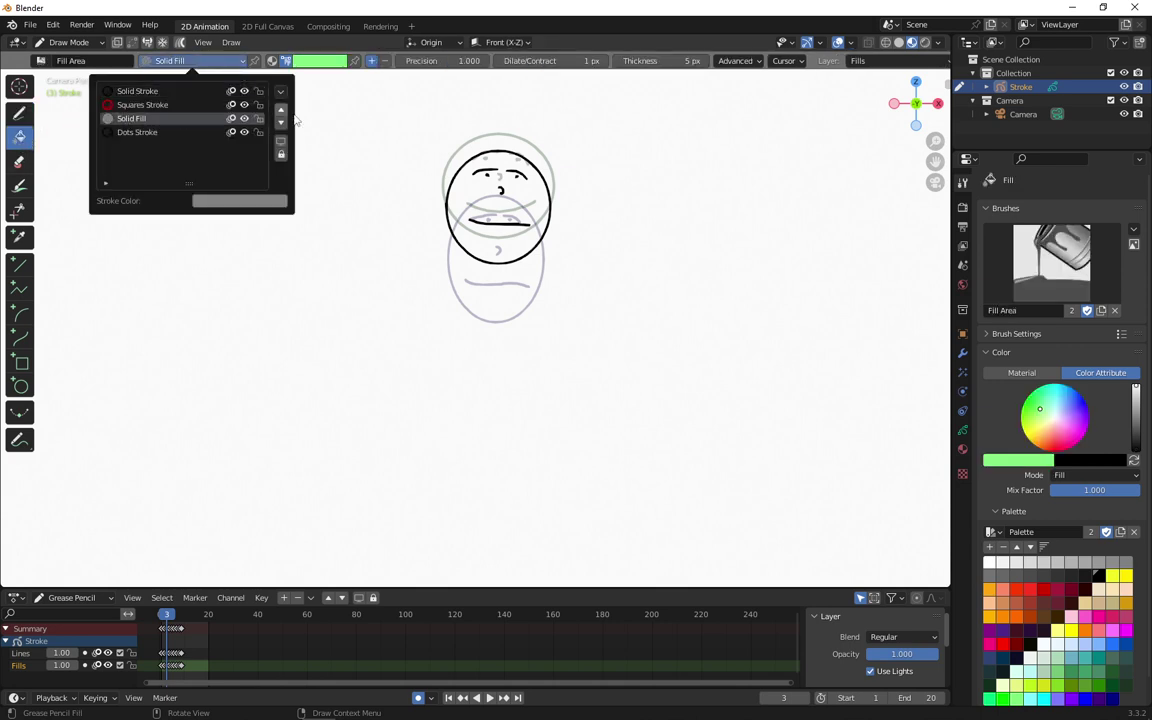
- Set the fill colour to magenta, test it on the frame 3 face and undo that test fill
{"action": "left_click", "coordinate": [300, 62]}
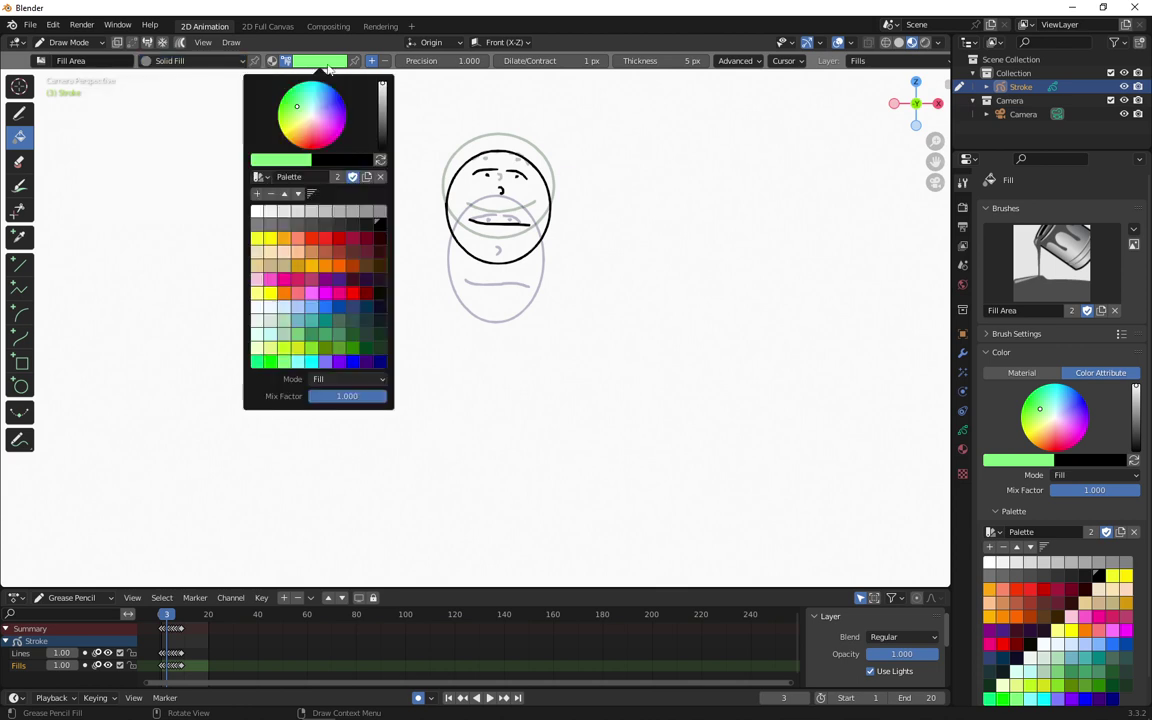
{"action": "mouse_move", "coordinate": [297, 105]}
{"action": "left_mouse_down"}
{"action": "mouse_move", "coordinate": [326, 138]}
{"action": "mouse_move", "coordinate": [339, 130]}
{"action": "left_mouse_up"}
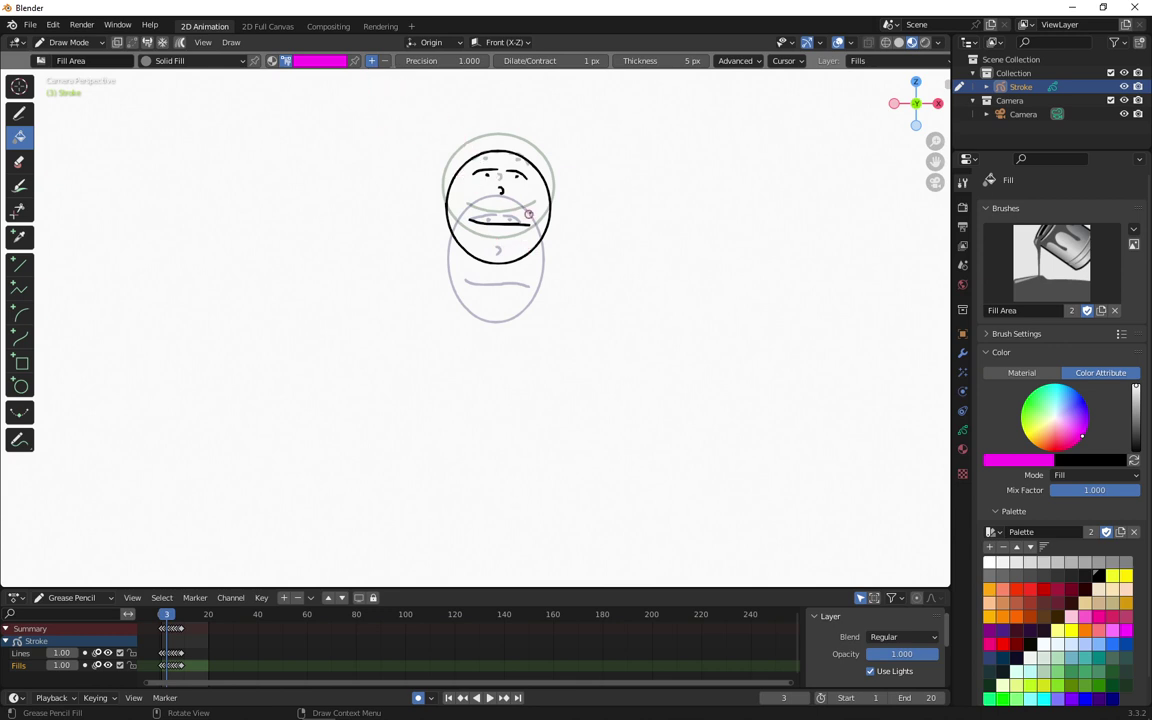
{"action": "left_click", "coordinate": [532, 198]}
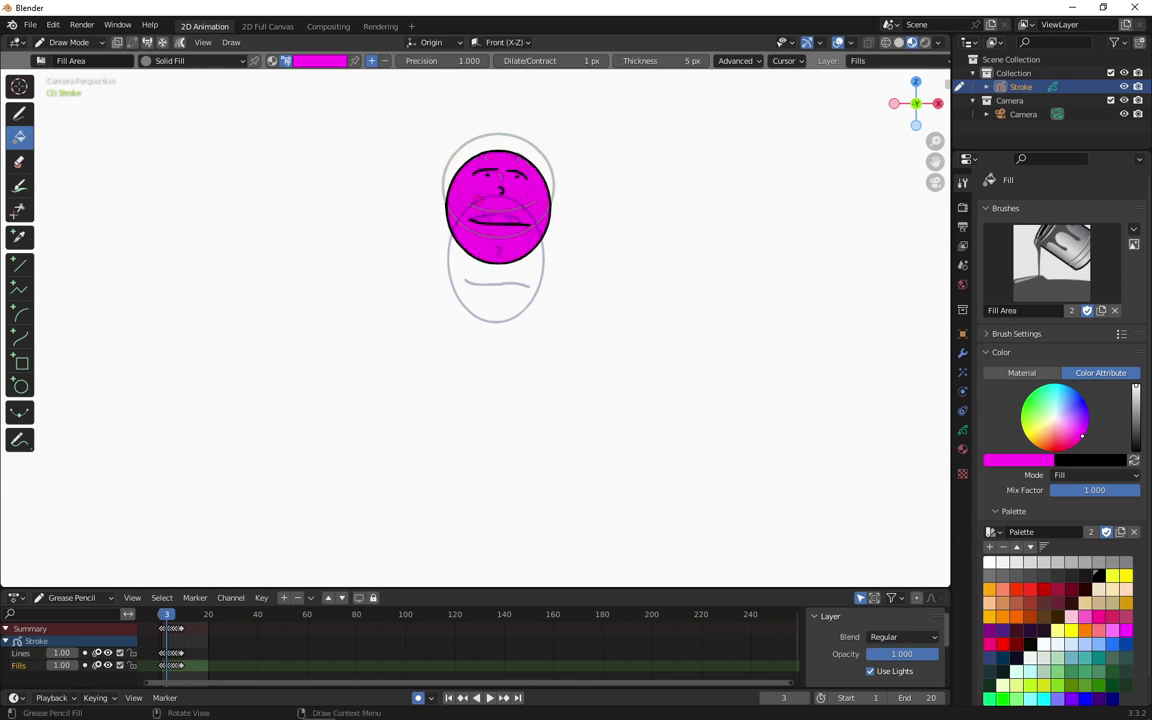
{"action": "key", "text": "ctrl+z"}
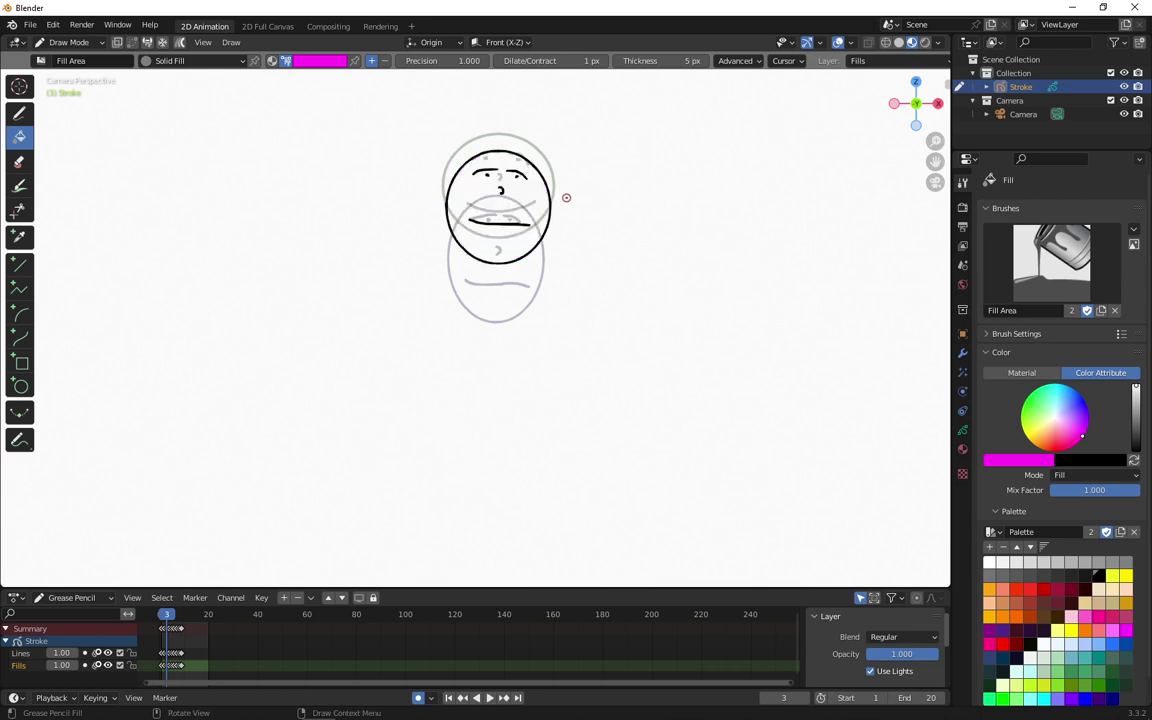
- Enable multiframe editing, select all keyframes and fill every ball pose from the highest to the flattest with magenta
{"action": "left_click", "coordinate": [179, 44]}
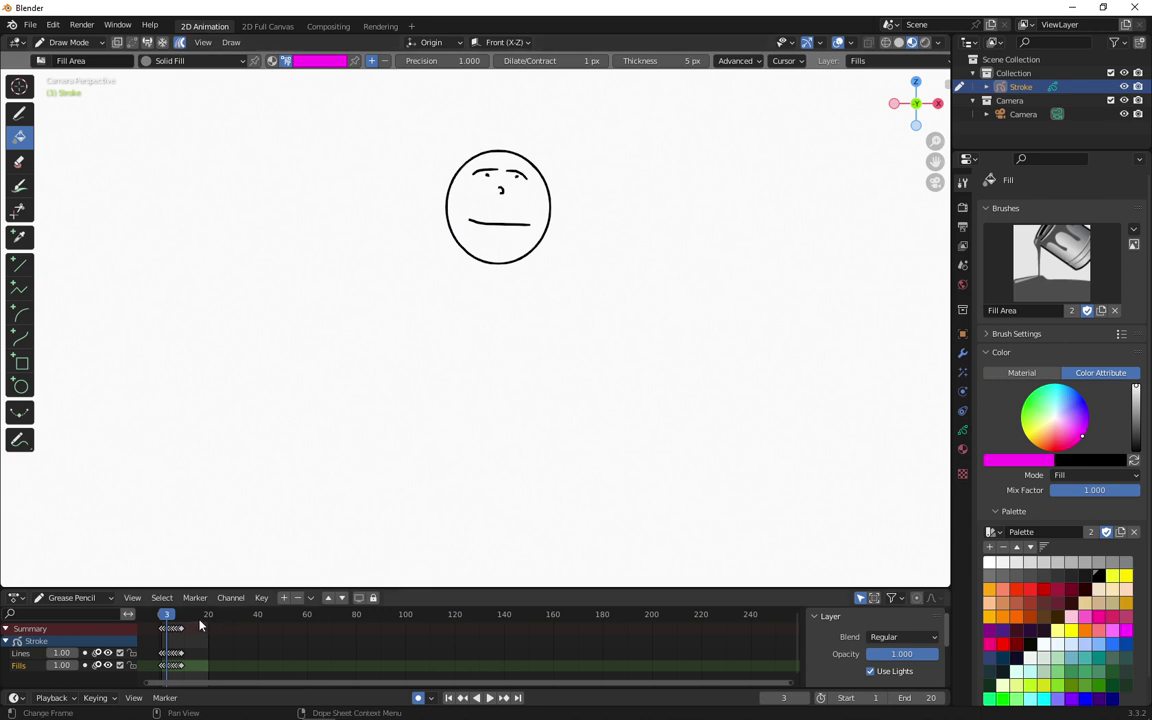
{"action": "left_click_drag", "start_coordinate": [198, 619], "coordinate": [158, 668]}
{"action": "key", "text": "b"}
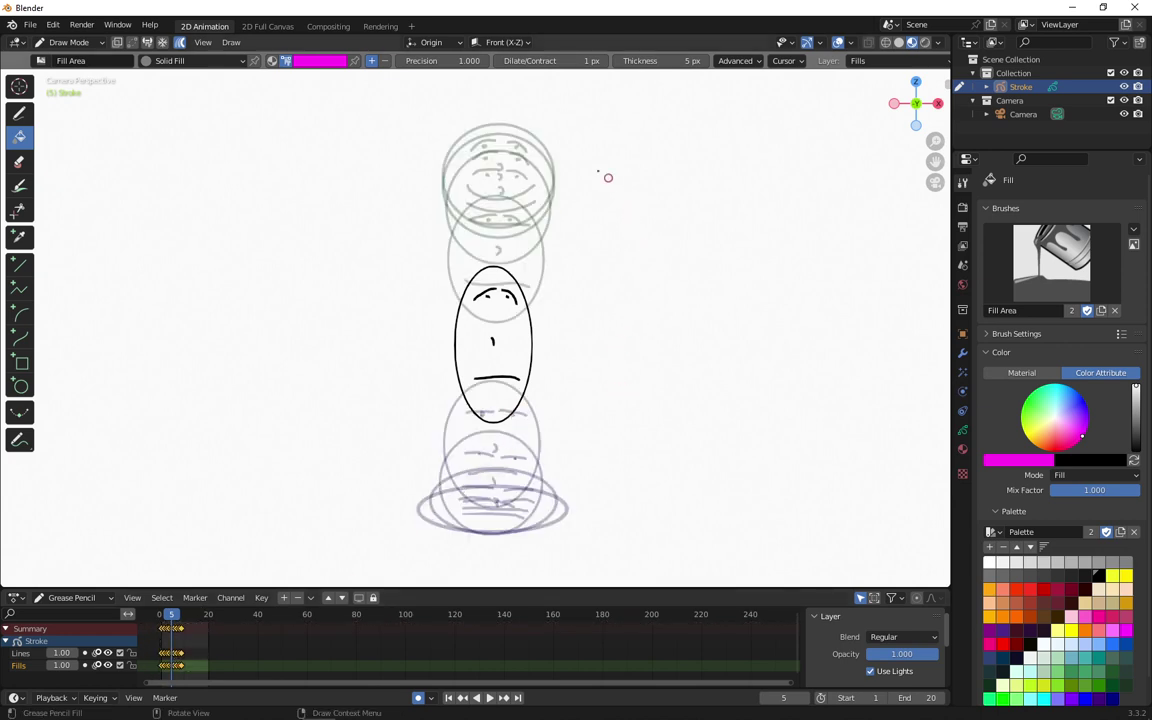
{"action": "left_click", "coordinate": [498, 205]}
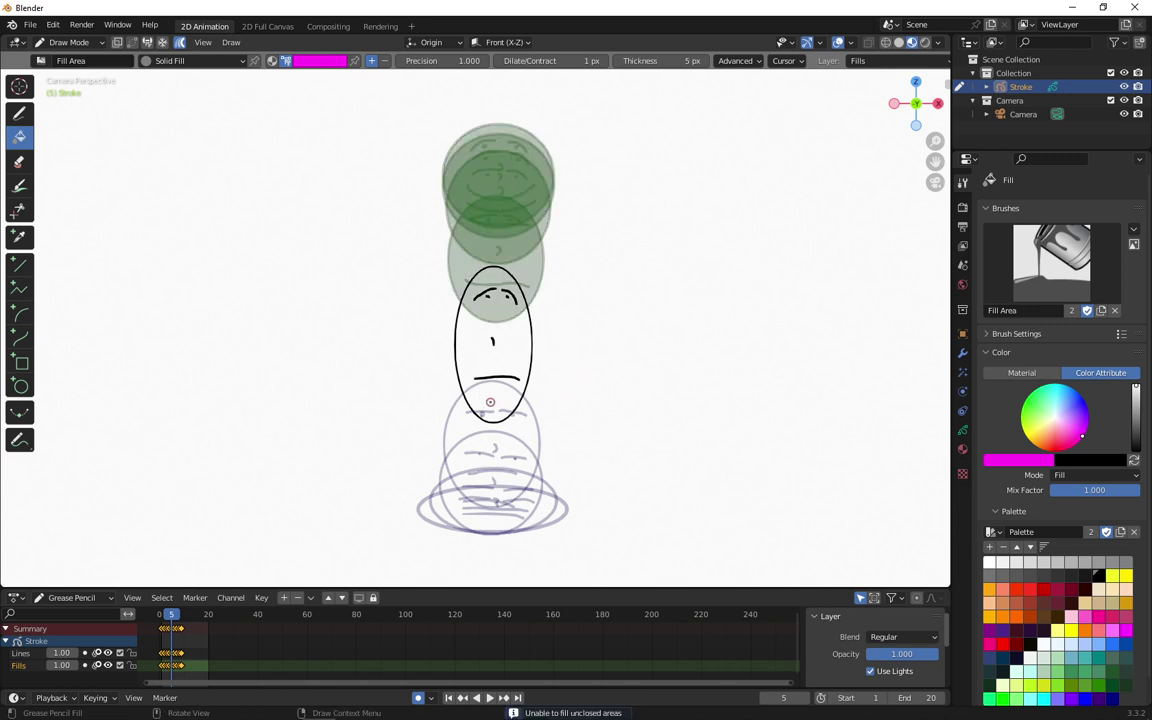
{"action": "left_click", "coordinate": [512, 340]}
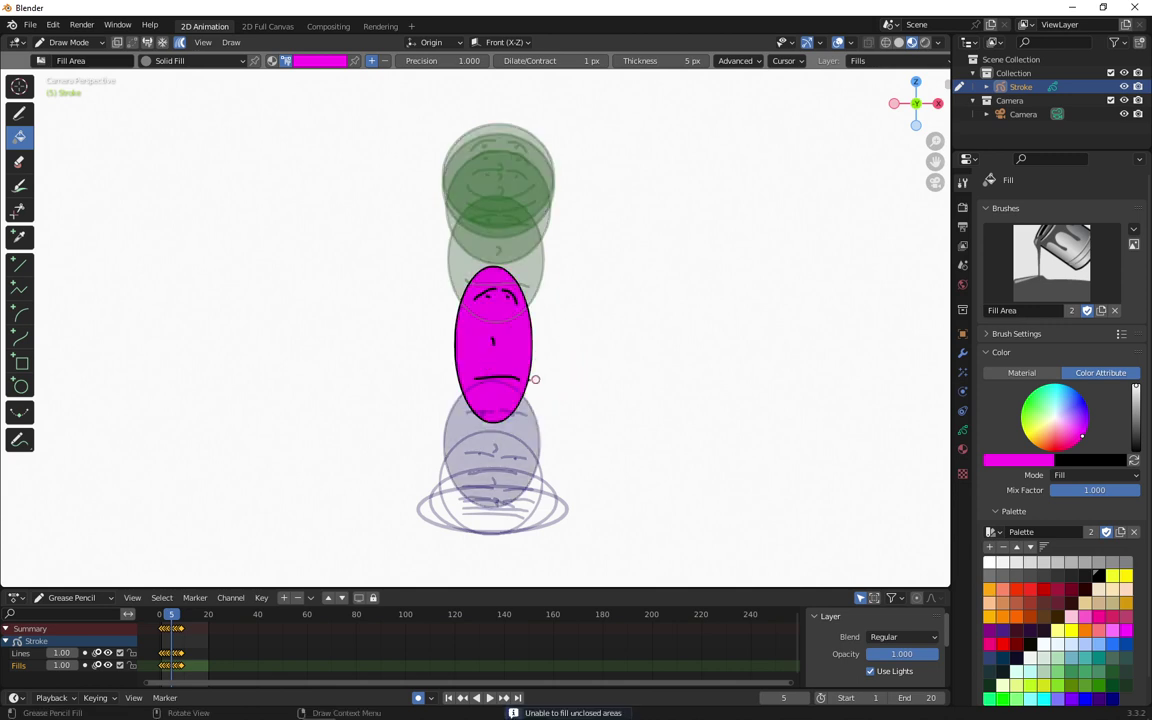
{"action": "left_click", "coordinate": [496, 525]}
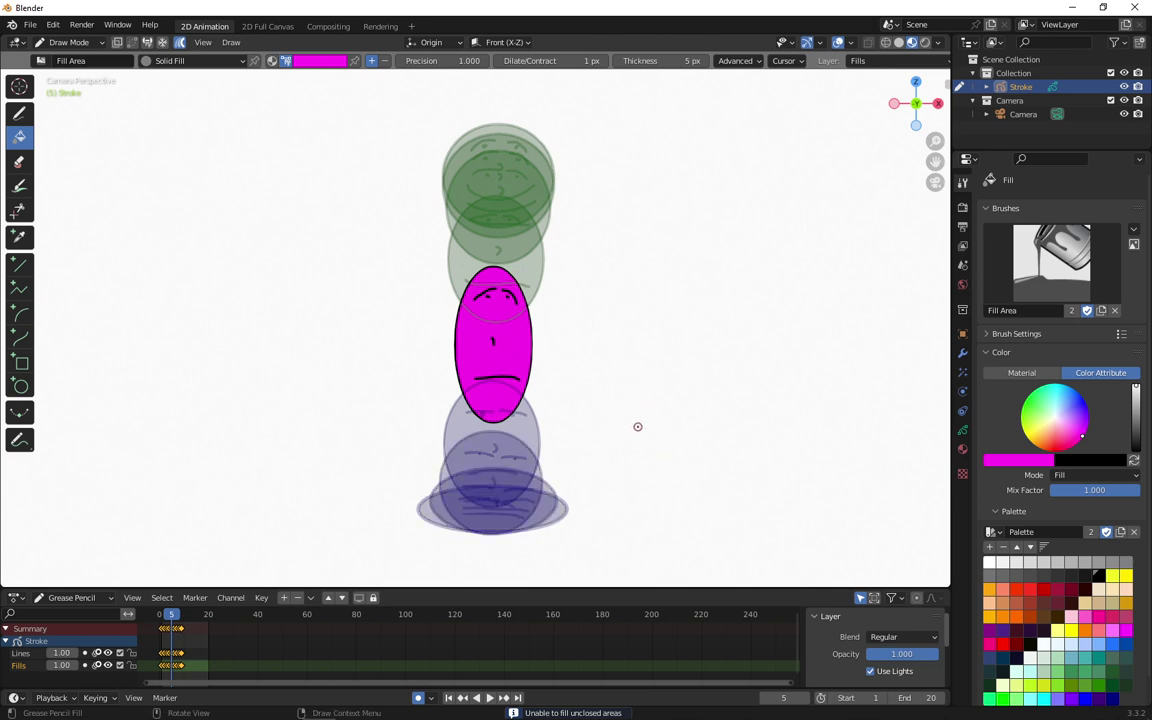
- Play back the coloured animation and turn multiframe editing off
{"action": "key", "text": "space"}
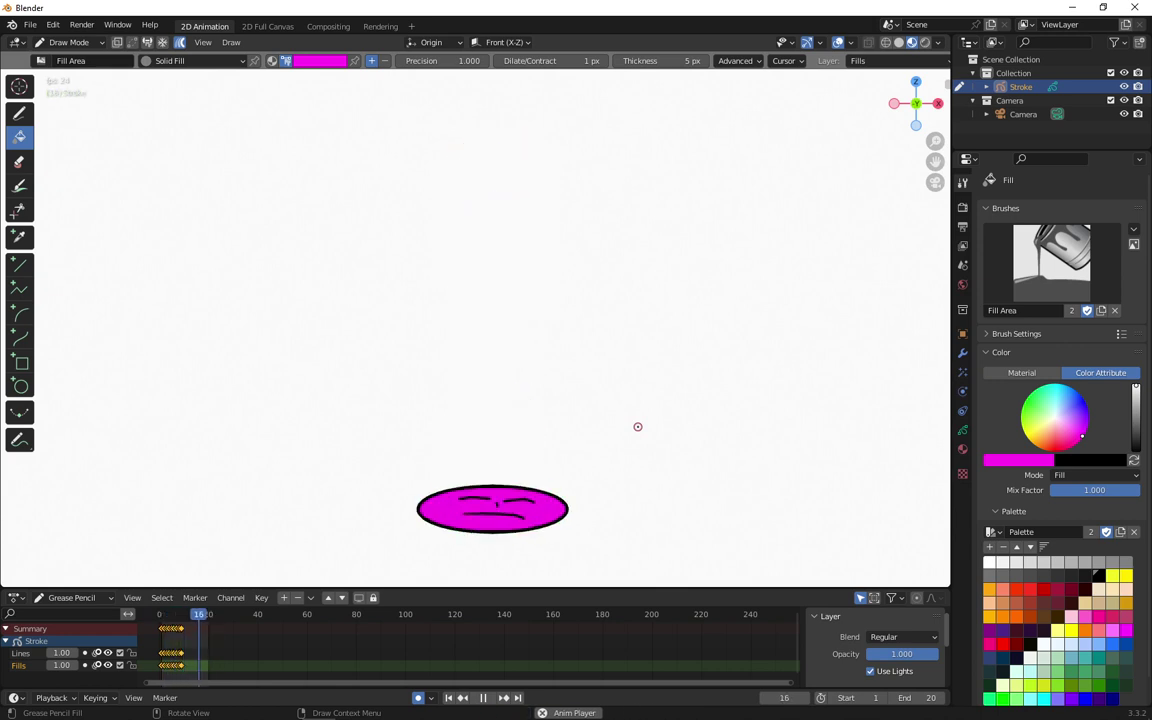
{"action": "key", "text": "space"}
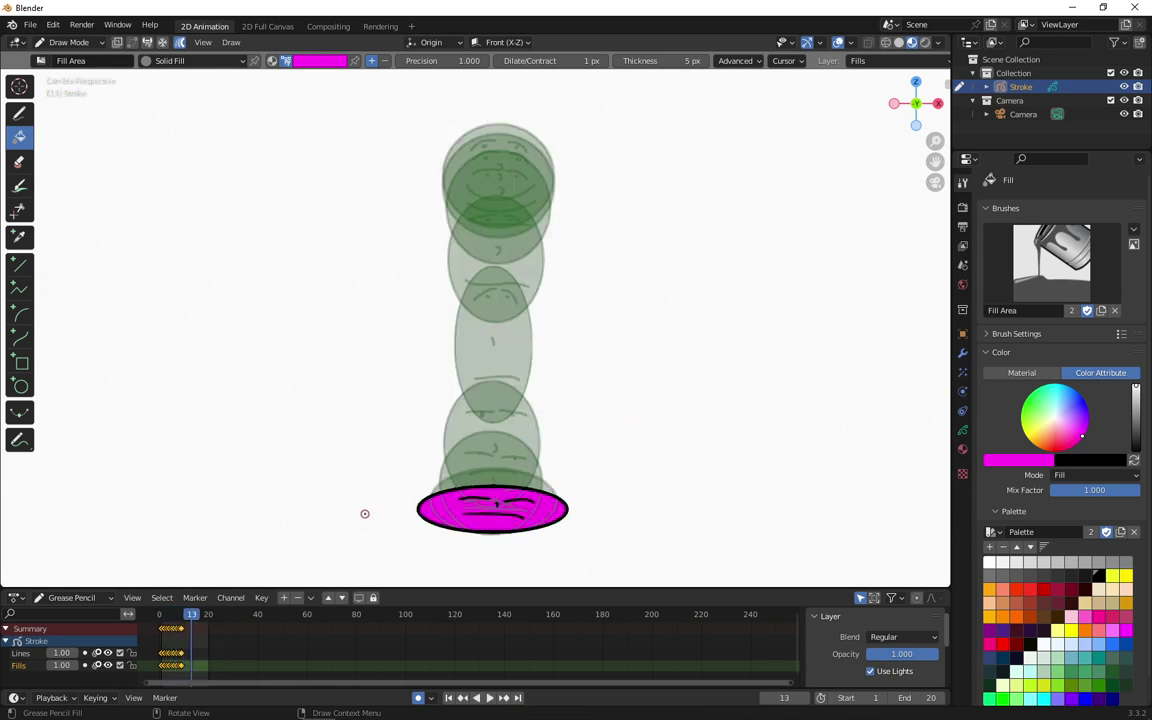
{"action": "left_click", "coordinate": [181, 44]}
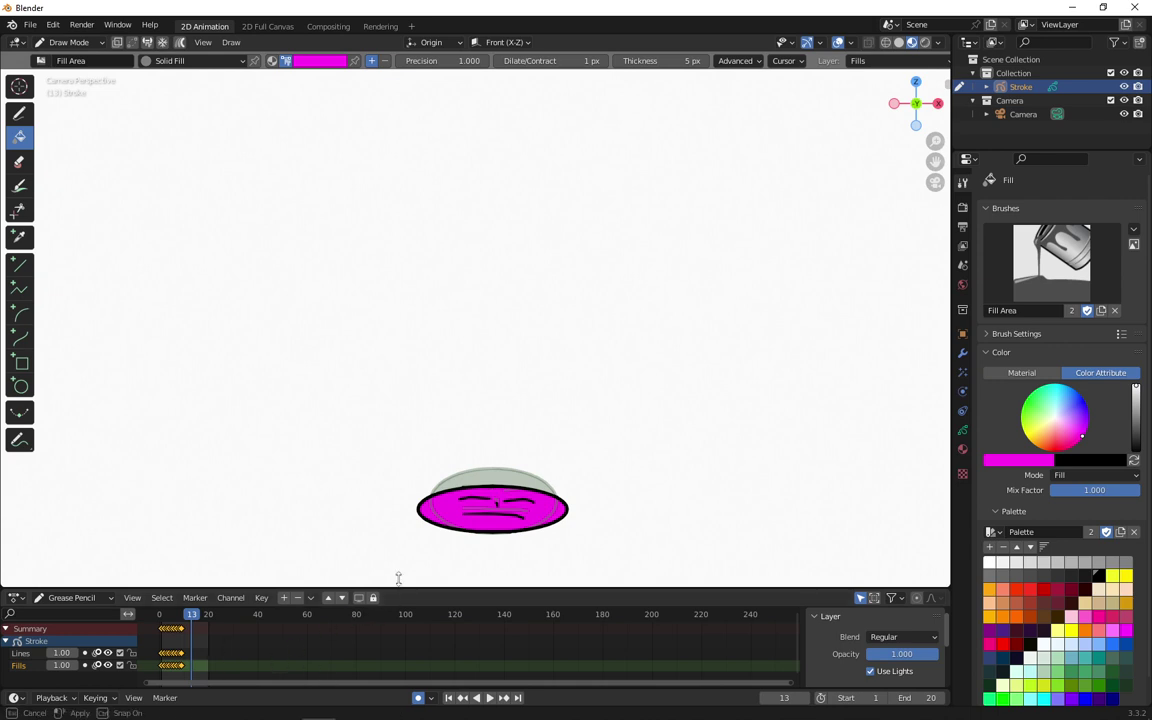
- Enlarge the timeline area and zoom it in so the keyframes of the first 20 frames are well spaced
{"action": "left_click_drag", "start_coordinate": [399, 587], "coordinate": [363, 556]}
{"action": "scroll", "coordinate": [266, 619], "scroll_direction": "up", "scroll_amount": 1}
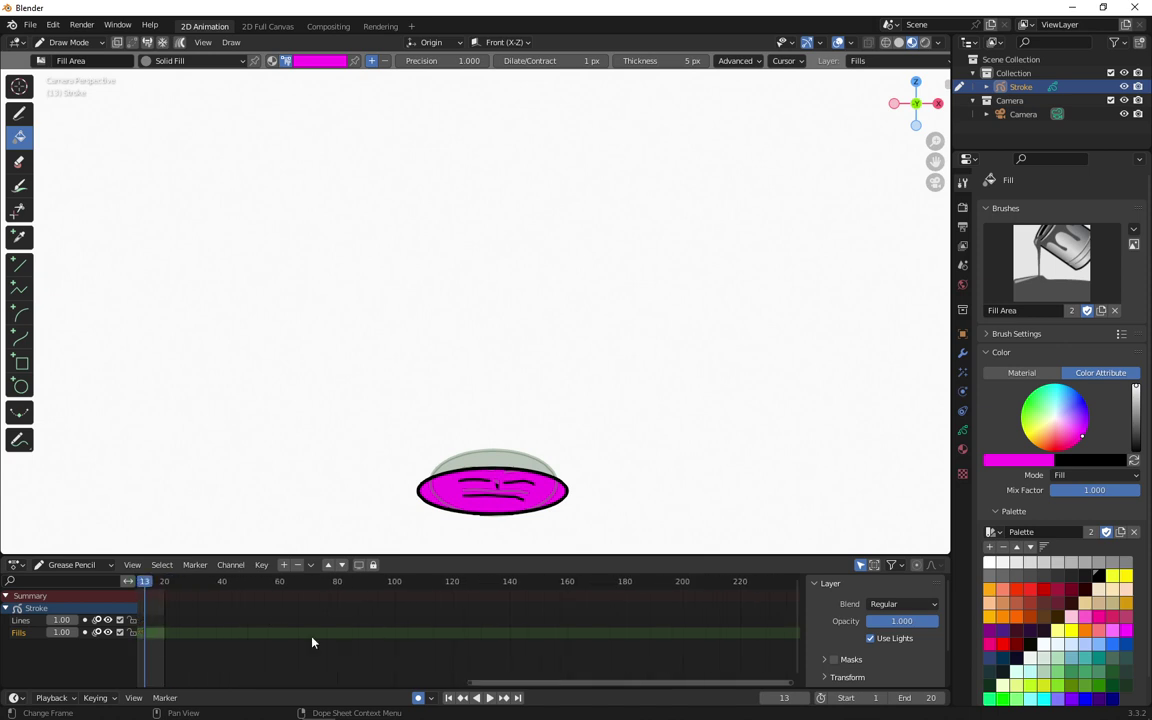
{"action": "left_click_drag", "start_coordinate": [501, 684], "coordinate": [275, 675]}
{"action": "scroll", "coordinate": [414, 644], "scroll_direction": "up", "scroll_amount": 4}
{"action": "scroll", "coordinate": [414, 644], "scroll_direction": "up", "scroll_amount": 5}
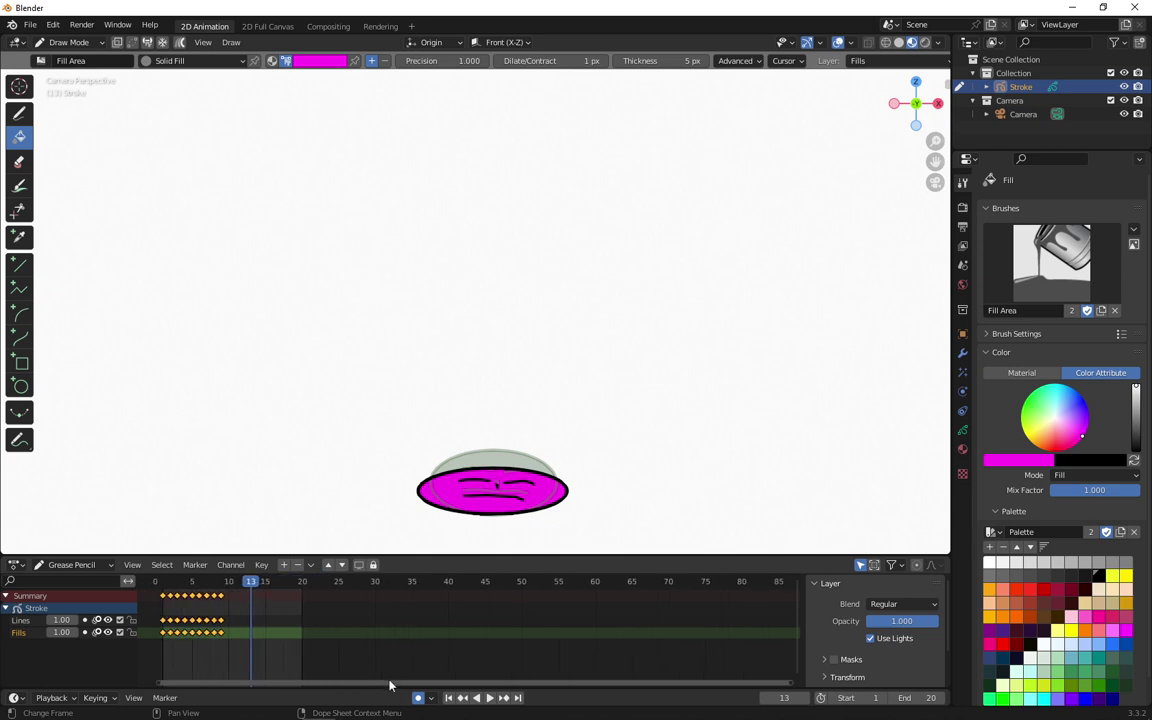
{"action": "left_click_drag", "start_coordinate": [389, 682], "coordinate": [291, 682]}
{"action": "scroll", "coordinate": [432, 641], "scroll_direction": "up", "scroll_amount": 3}
{"action": "scroll", "coordinate": [432, 641], "scroll_direction": "up", "scroll_amount": 1}
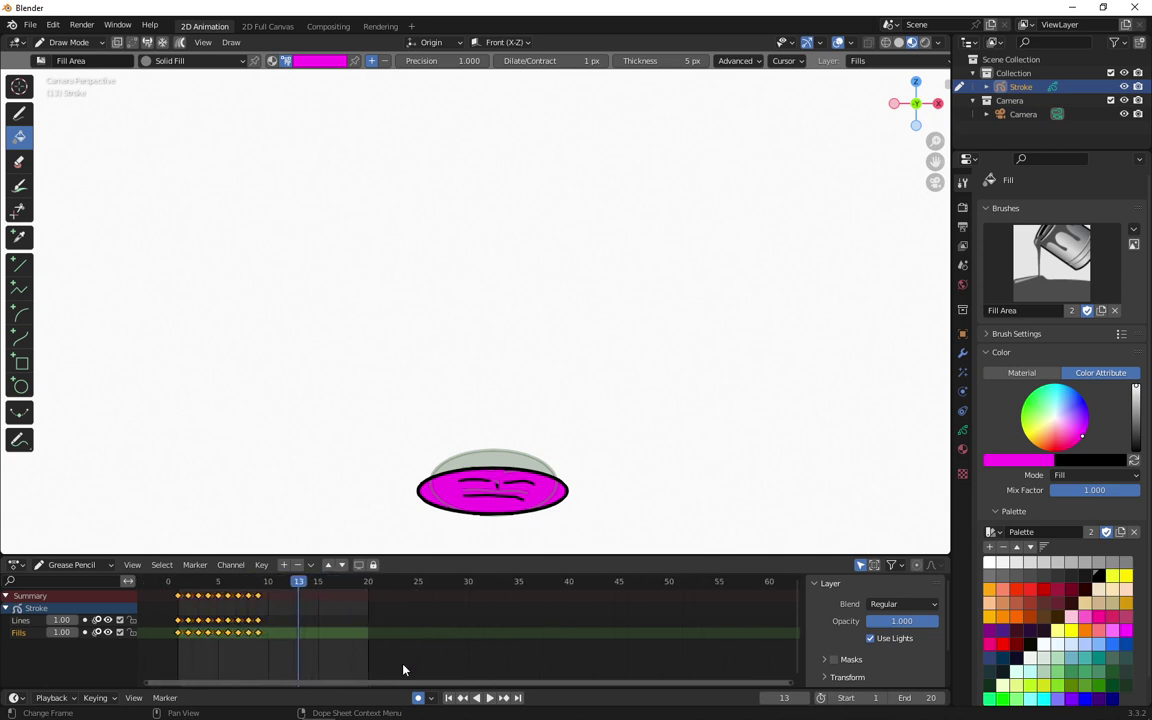
{"action": "left_click_drag", "start_coordinate": [400, 685], "coordinate": [352, 686]}
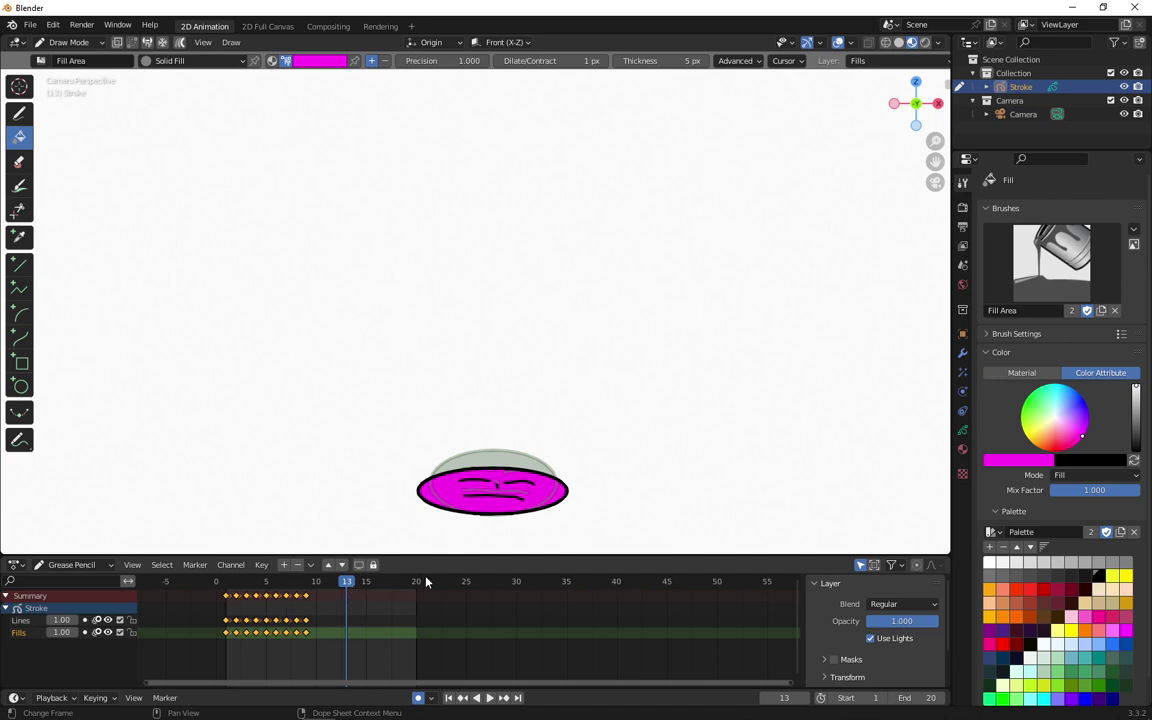
- Duplicate the keyframes of frames 1 to 9 on both layers and place the copies at frames 10 to 18
{"action": "left_click", "coordinate": [315, 581]}
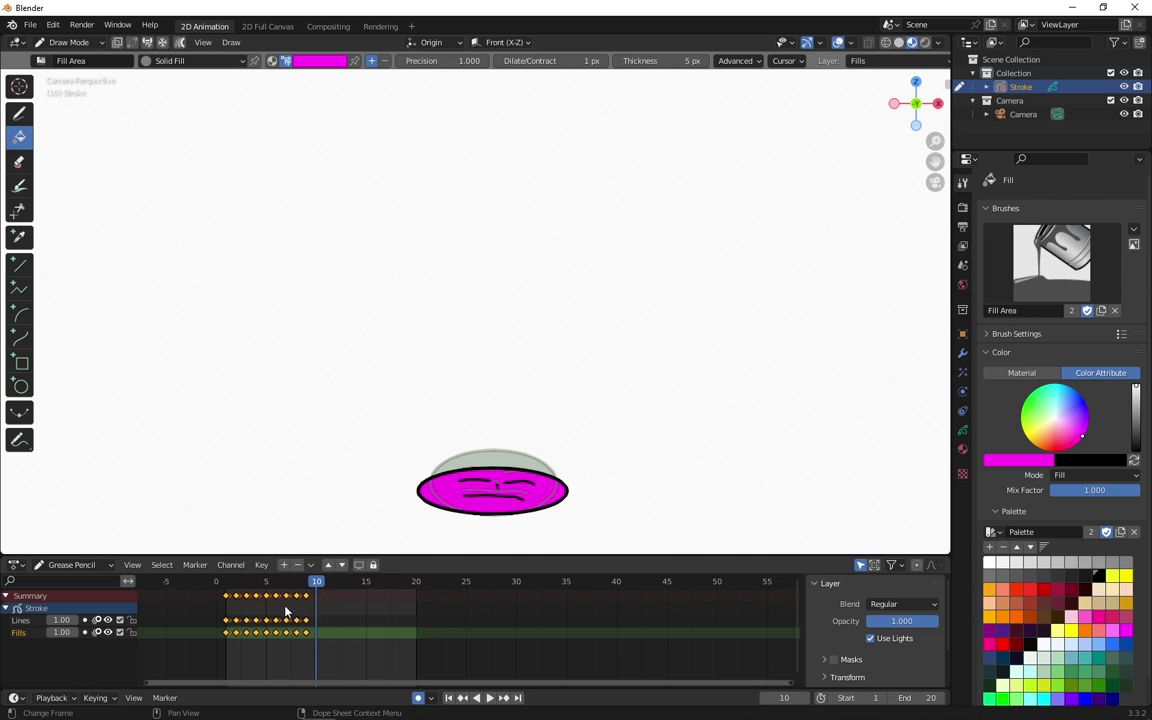
{"action": "left_click_drag", "start_coordinate": [213, 590], "coordinate": [309, 648]}
{"action": "key", "text": "shift+d"}
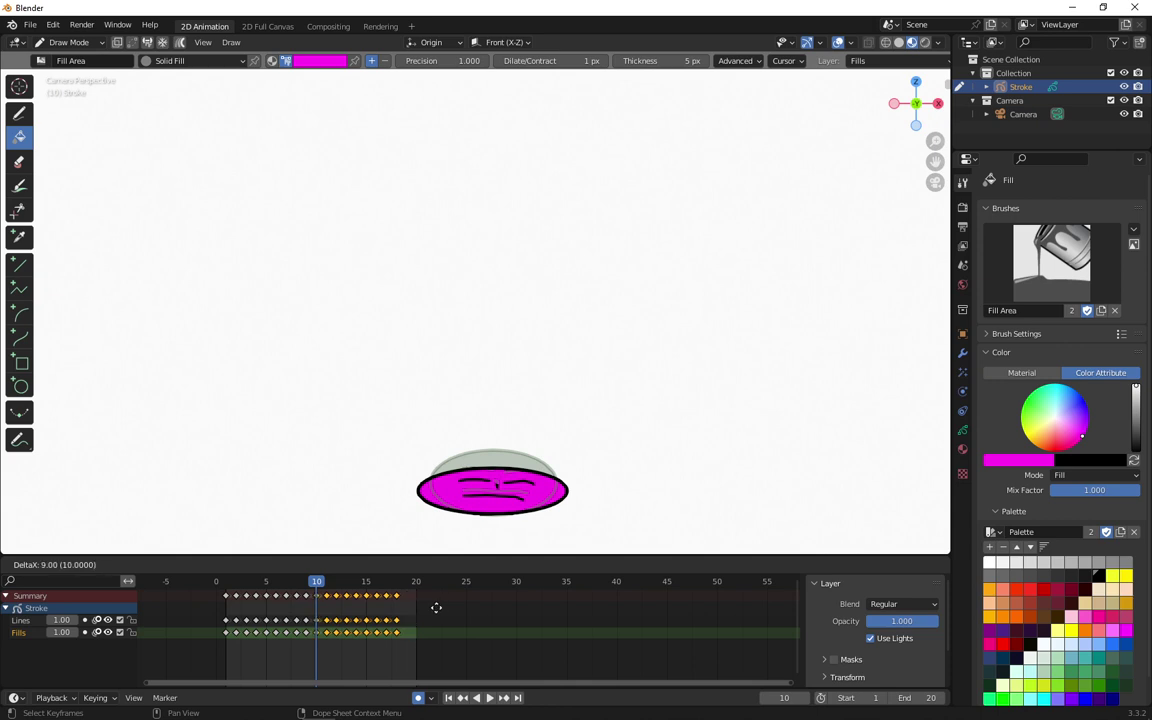
{"action": "left_click", "coordinate": [431, 607]}
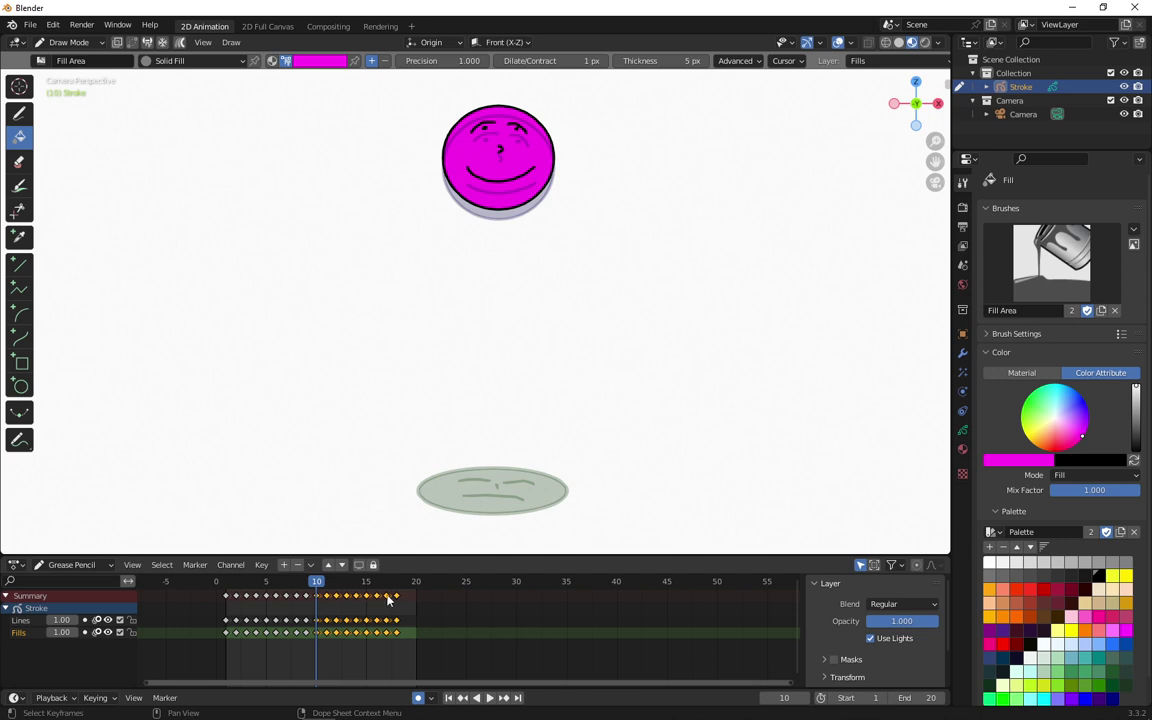
- Play back the animation from frame 1 to check the duplicated keyframes
{"action": "left_click", "coordinate": [226, 583]}
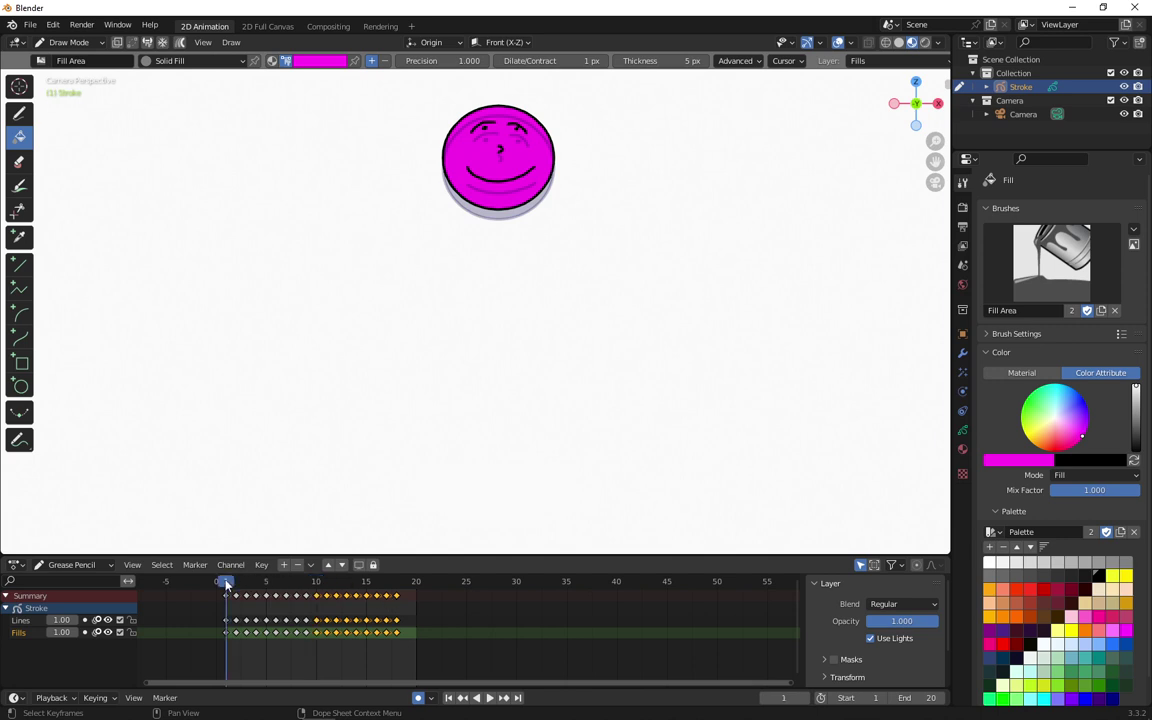
{"action": "key", "text": "space"}
{"action": "key", "text": "space"}
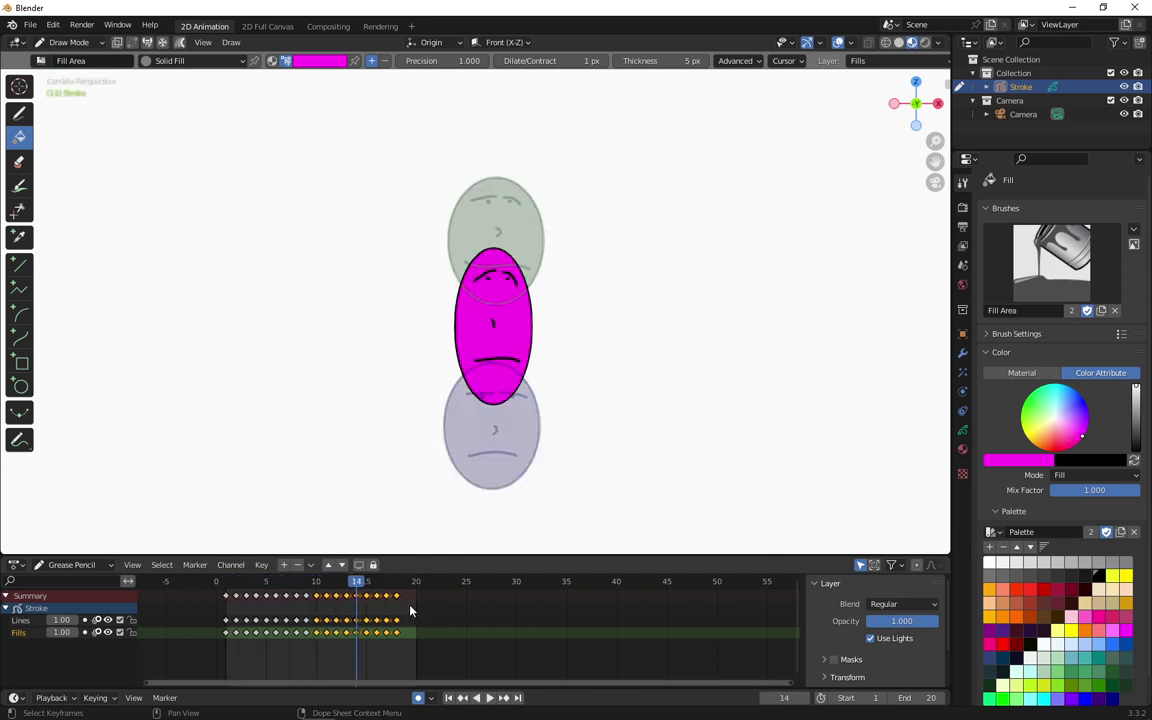
- Mirror the duplicated keyframes by times over the current frame, with frame 10 as the current frame
{"action": "left_click", "coordinate": [316, 583]}
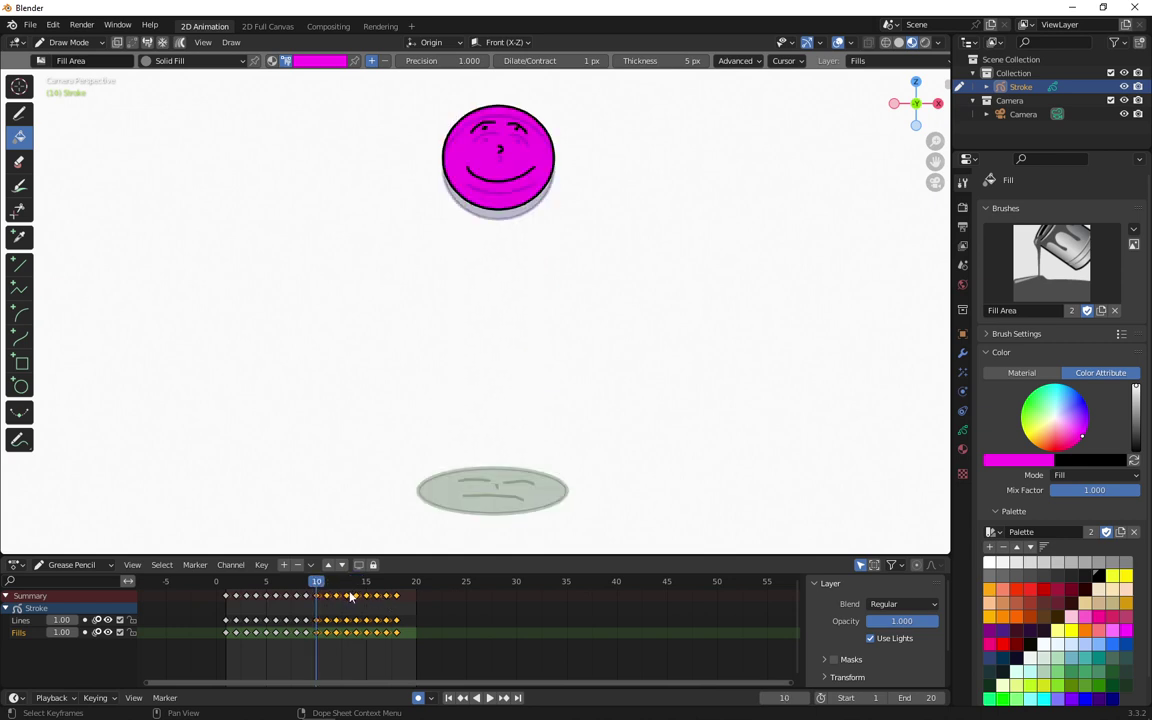
{"action": "right_click", "coordinate": [355, 600]}
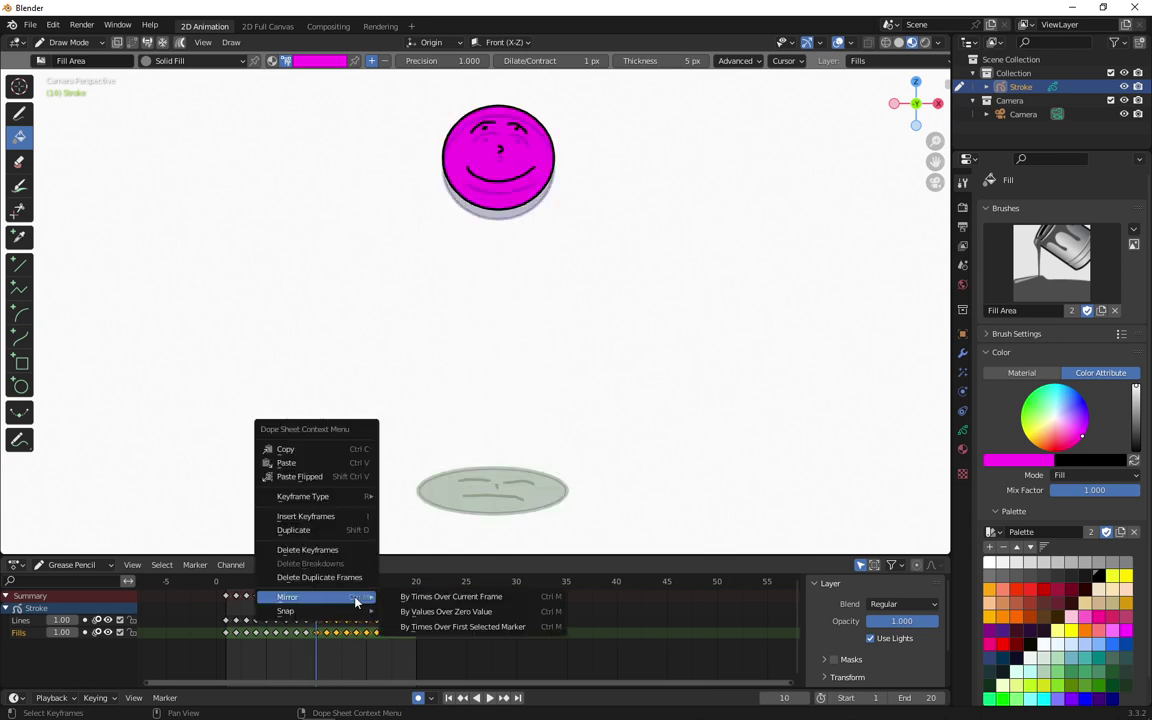
{"action": "left_click", "coordinate": [432, 597]}
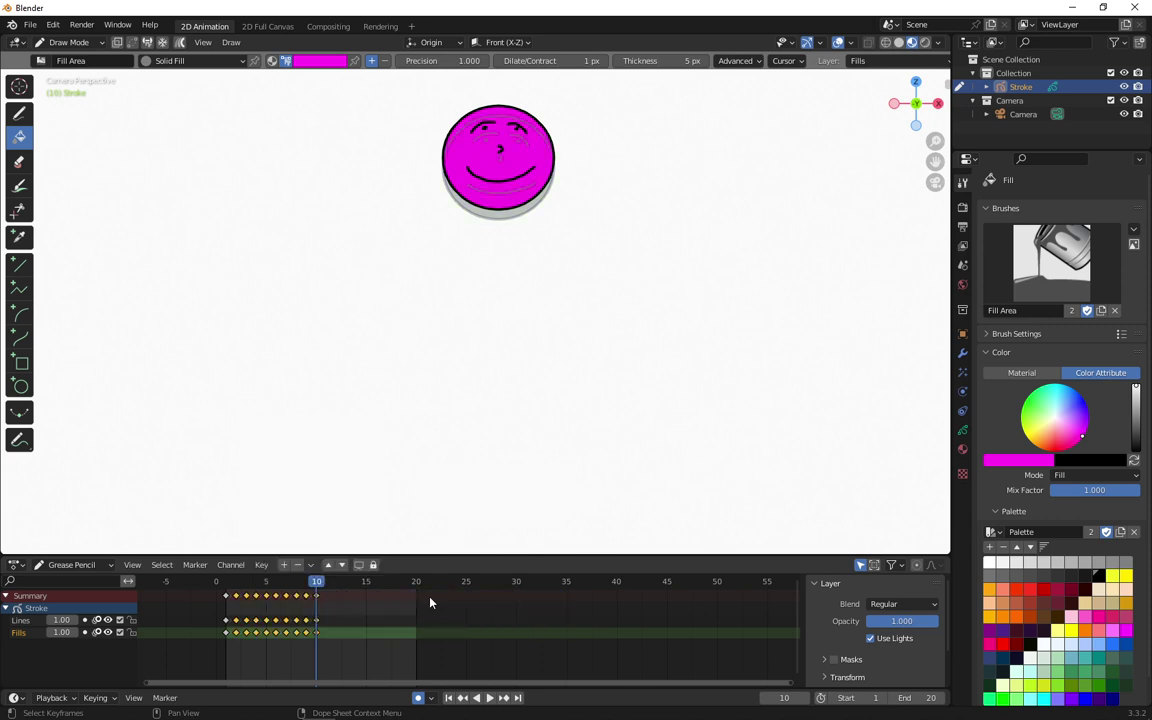
- Move the mirrored keyframes 8 frames later so they occupy frames 10 to 18, and play back the bounce to check it
{"action": "key", "text": "shift+d"}
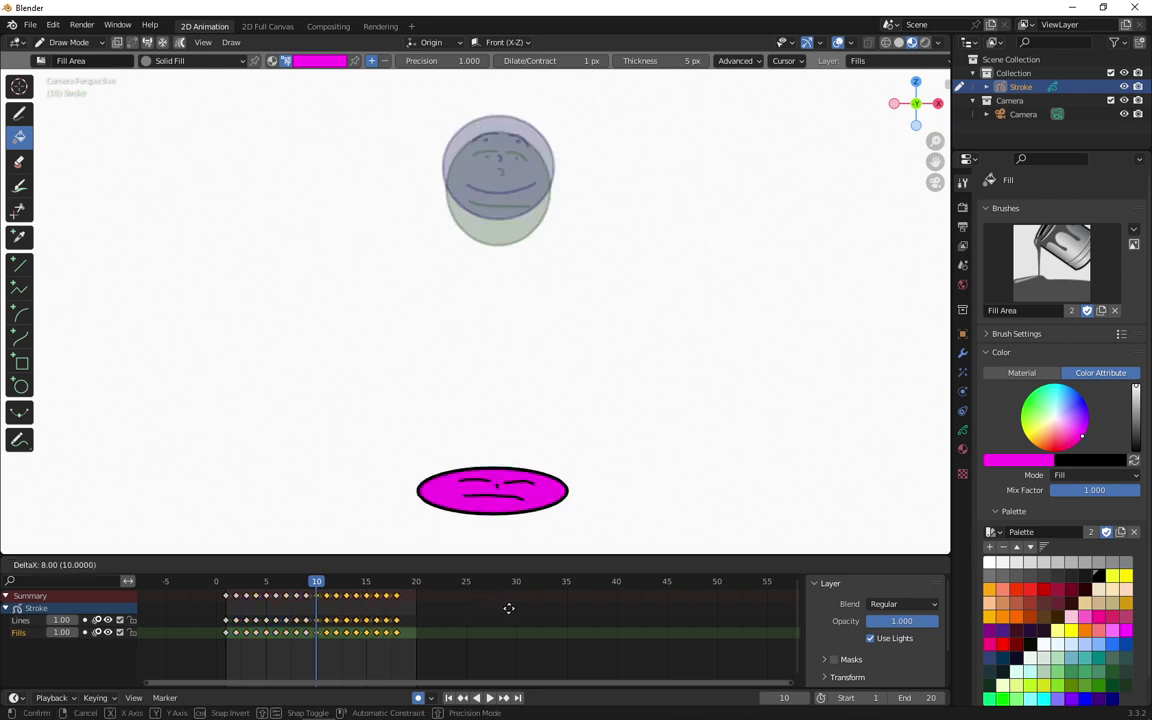
{"action": "left_click", "coordinate": [509, 608]}
{"action": "key", "text": "space"}
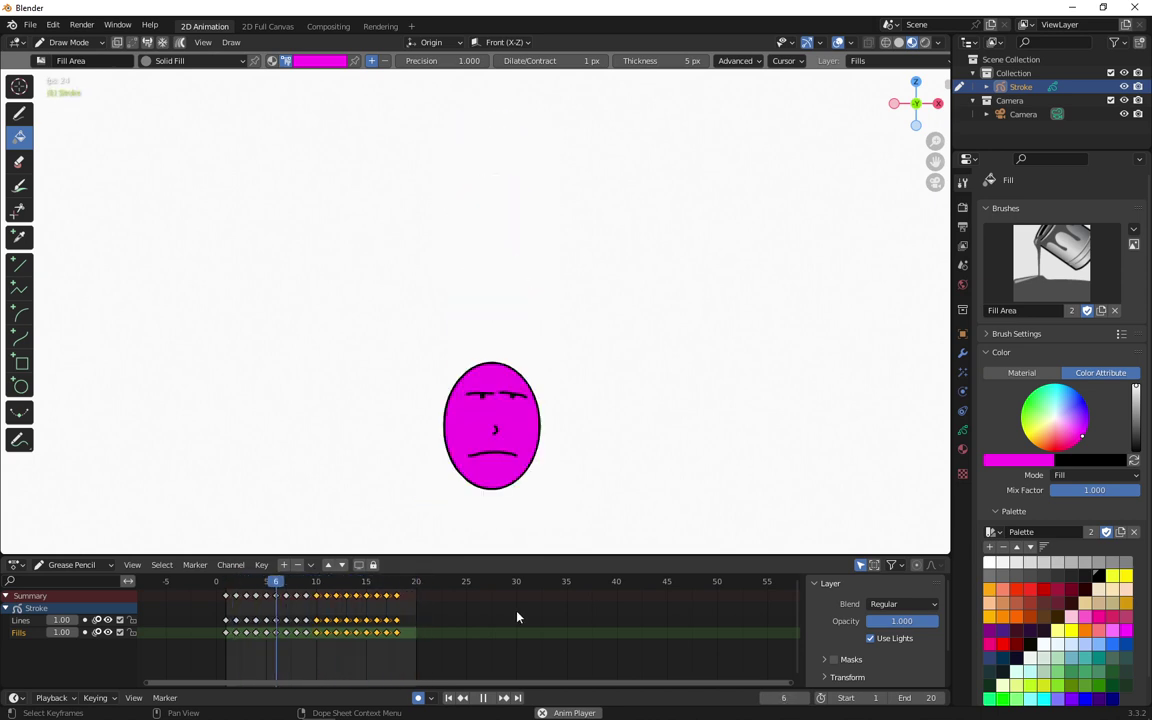
{"action": "key", "text": "space"}
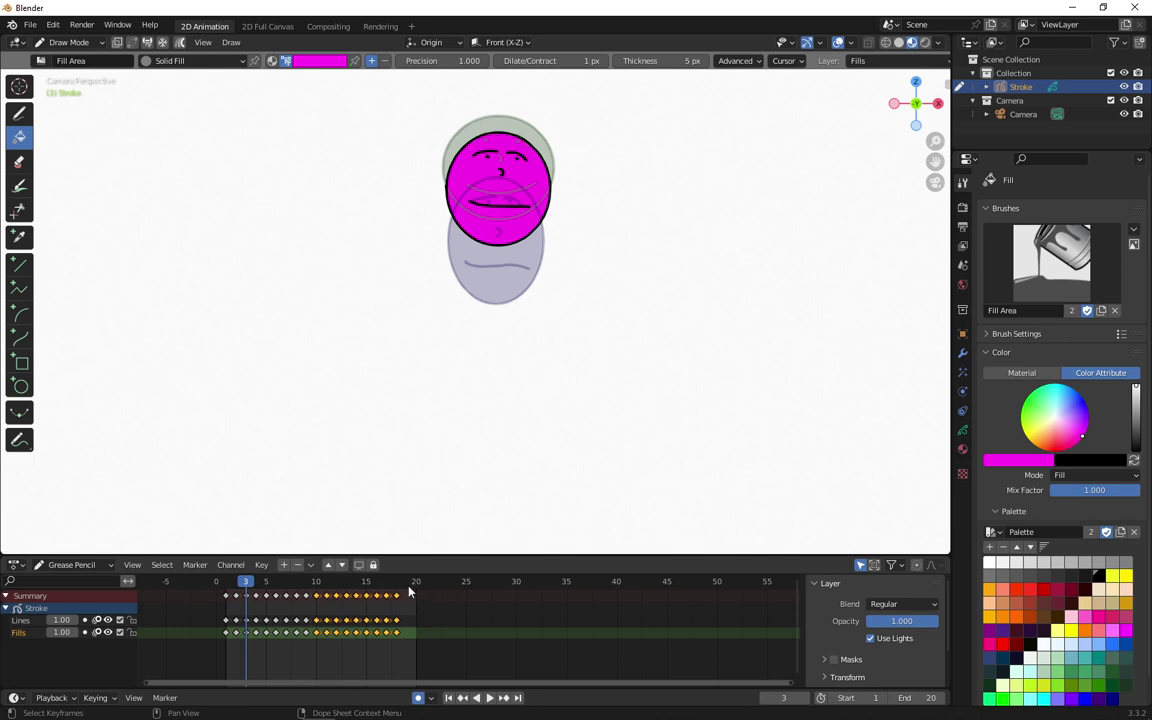
{"action": "key", "text": "space"}
{"action": "key", "text": "space"}
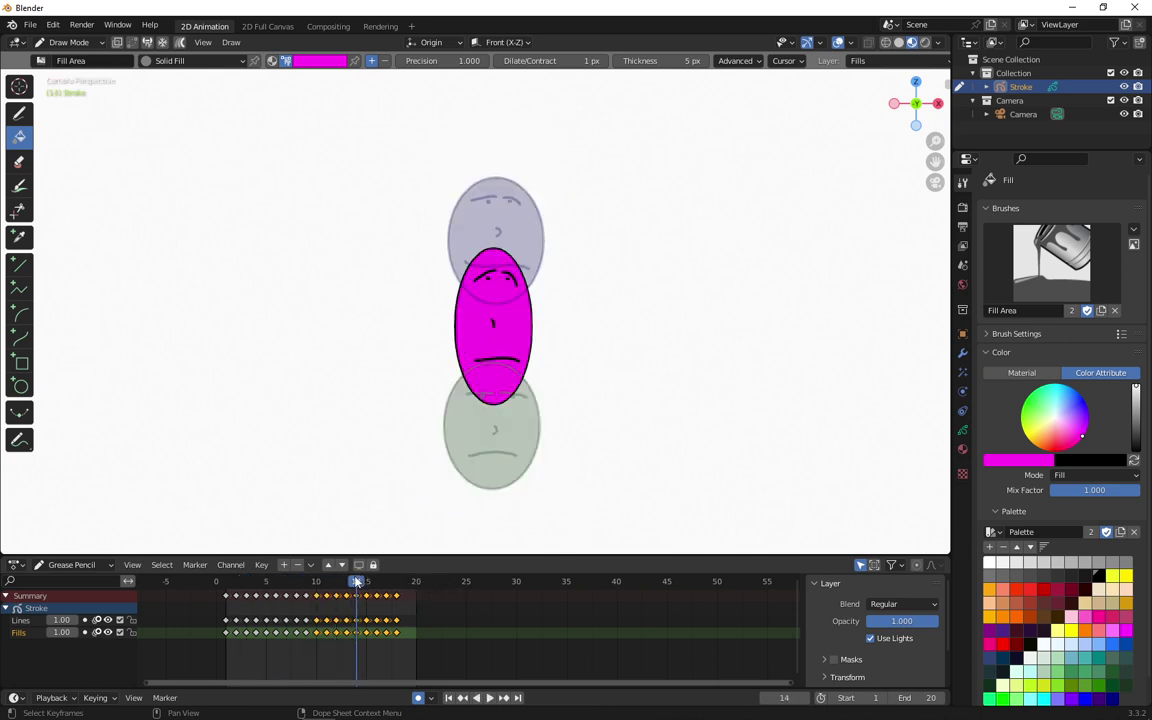
{"action": "left_click_drag", "start_coordinate": [359, 581], "coordinate": [372, 581]}
{"action": "key", "text": "space"}
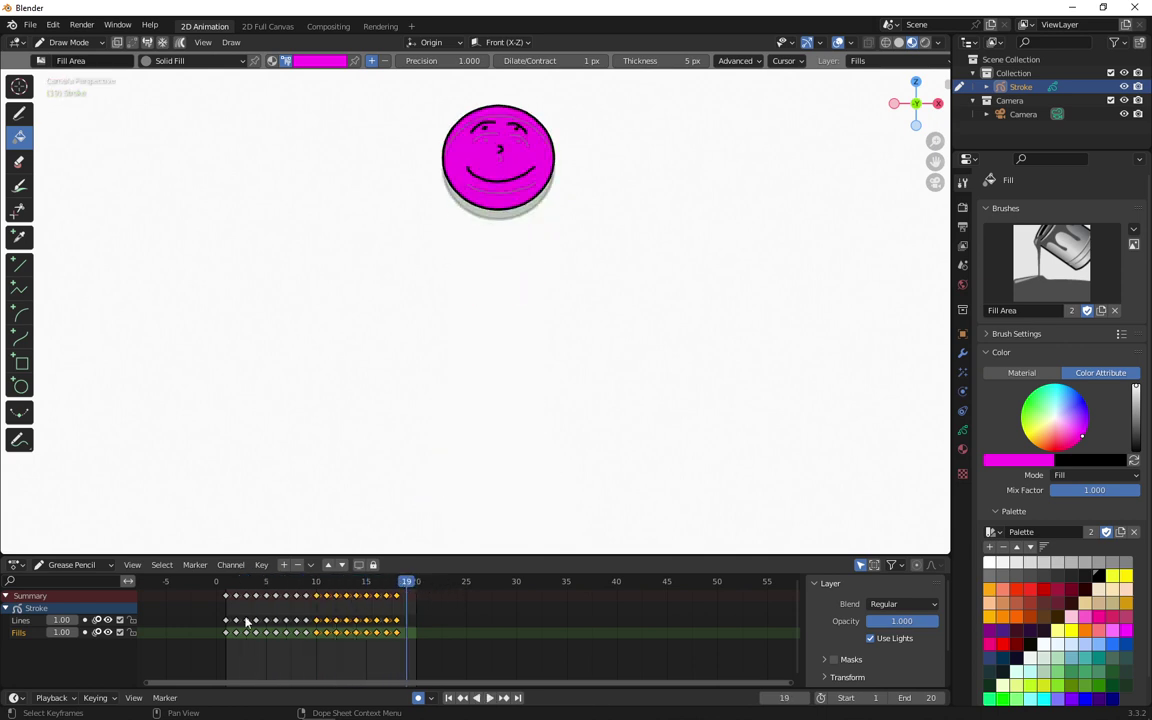
- With frame 19 current, make the Lines layer active and switch the ball drawing to Edit Mode
{"action": "left_click", "coordinate": [150, 624]}
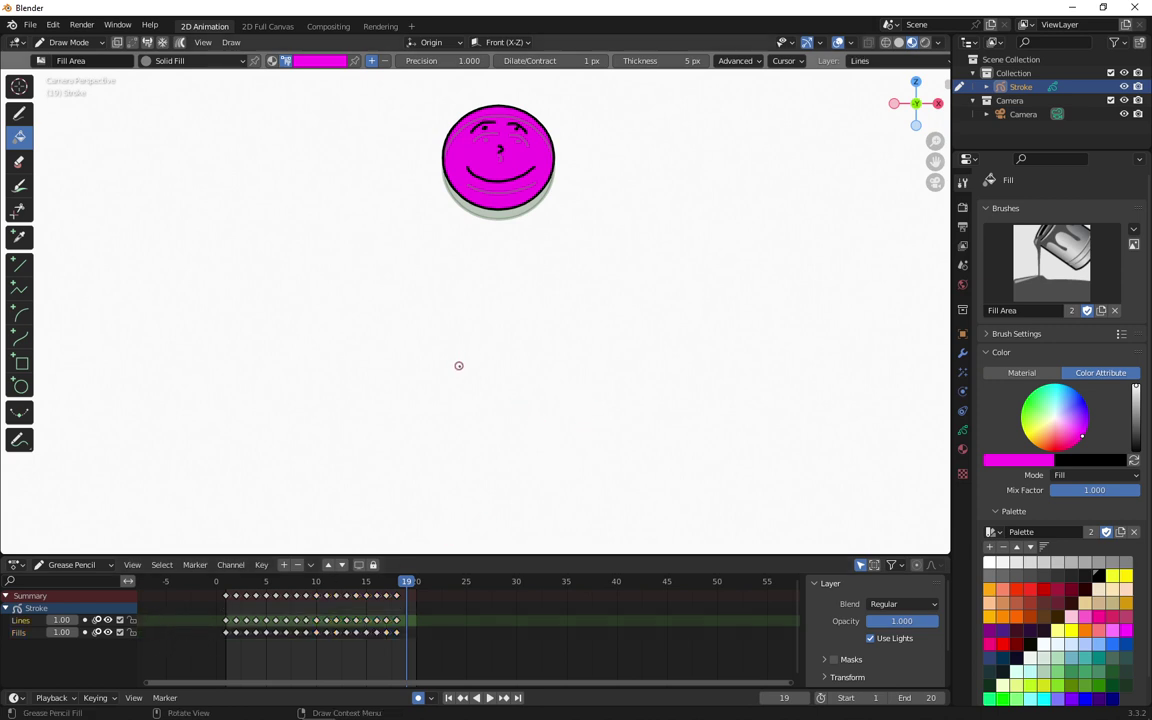
{"action": "scroll", "coordinate": [565, 240], "scroll_direction": "up", "scroll_amount": 2}
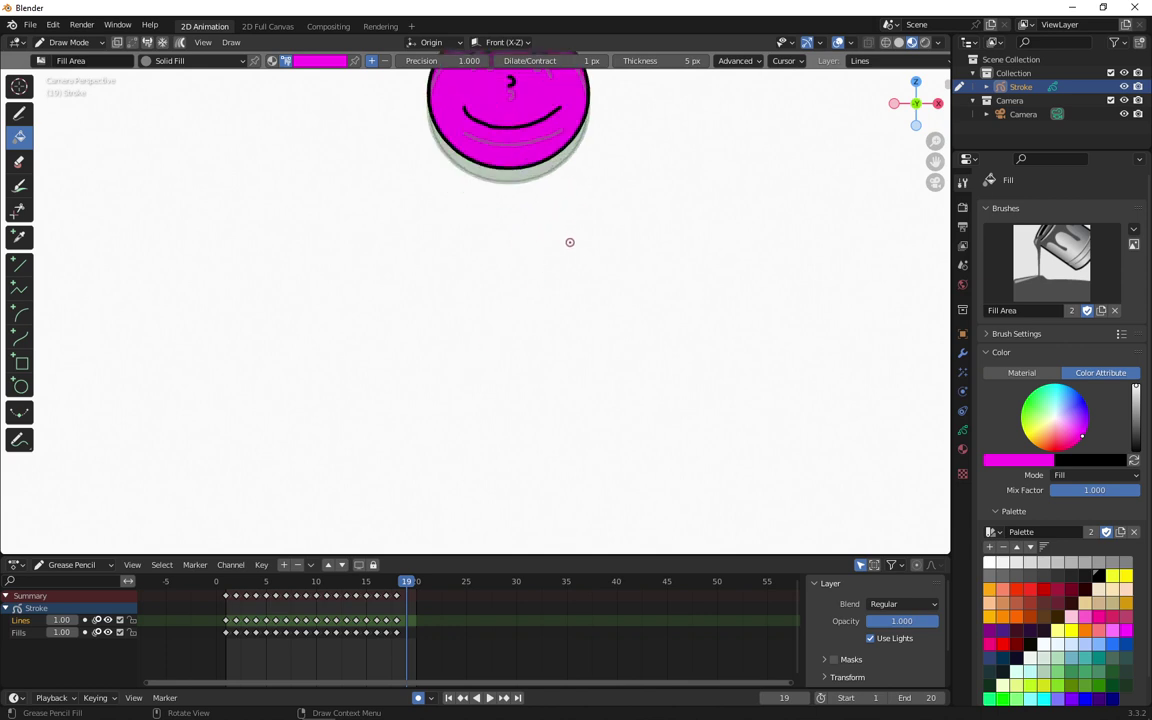
{"action": "middle_click_drag", "start_coordinate": [602, 198], "coordinate": [596, 385], "text": "shift"}
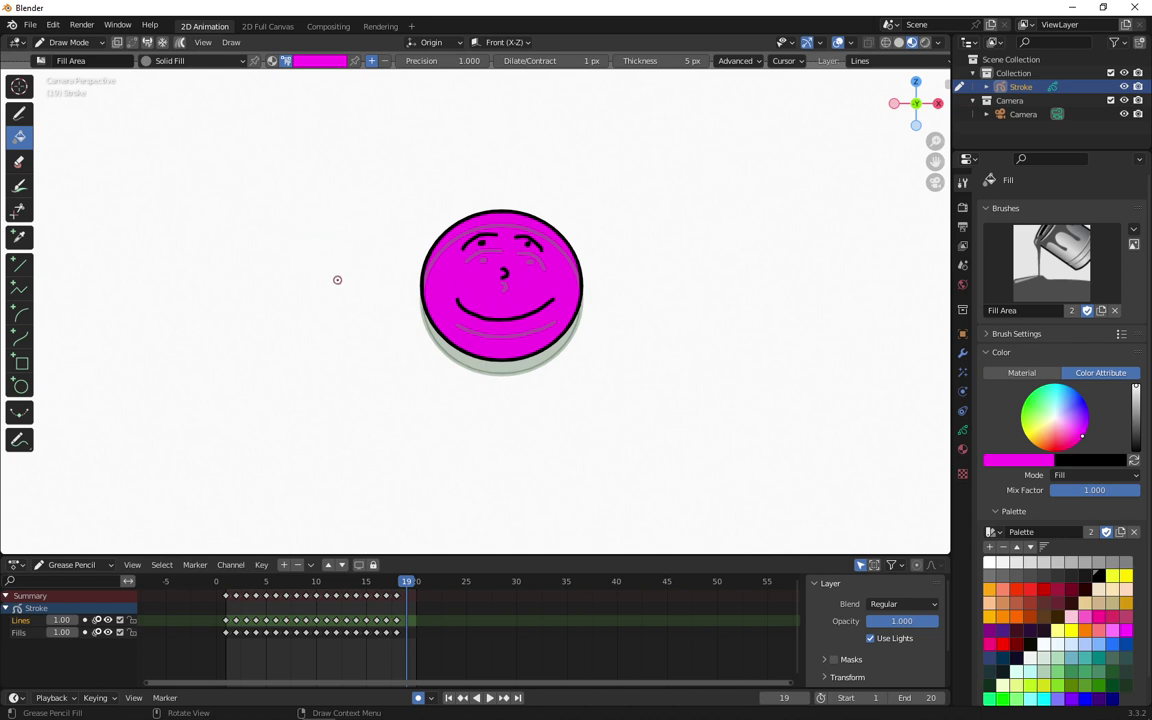
{"action": "key", "text": "Tab"}
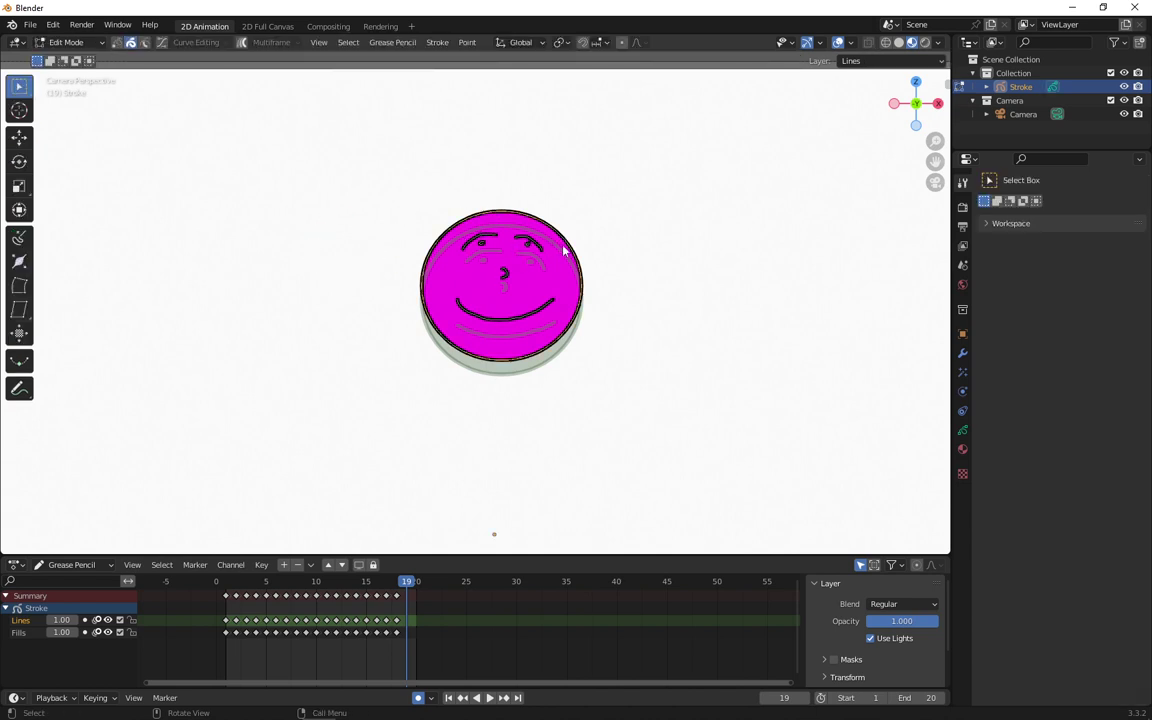
- Try to move the ball slightly upward on frame 19
{"action": "key", "text": "g"}
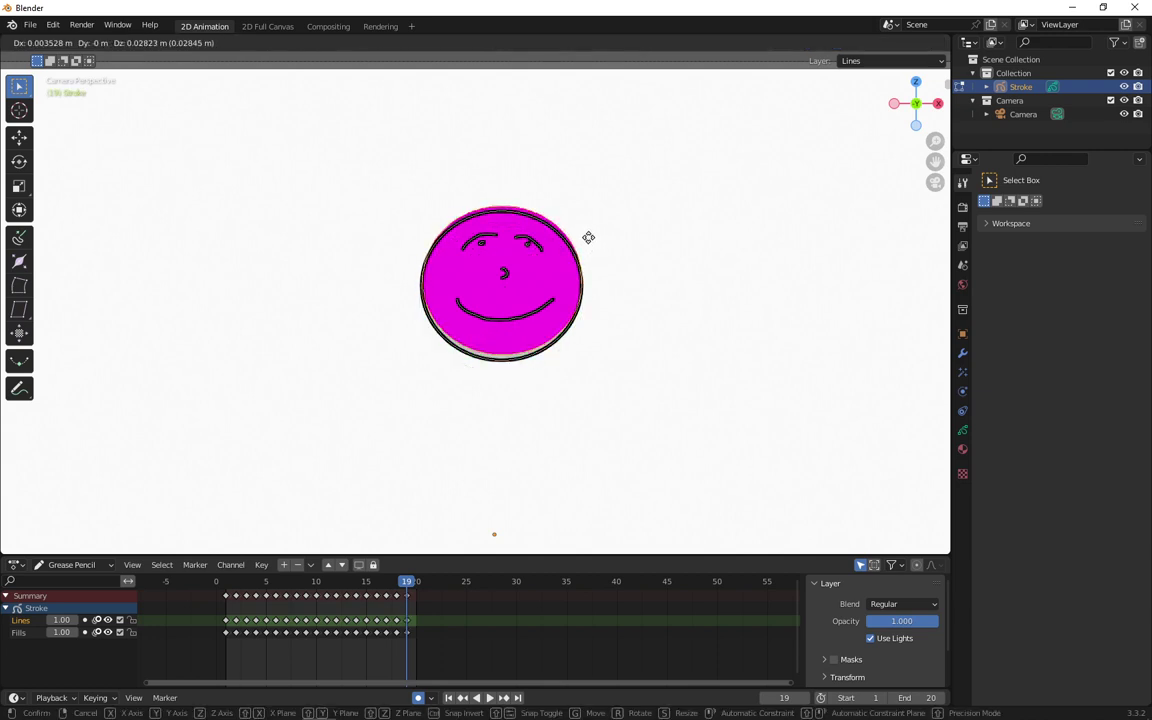
{"action": "left_click", "coordinate": [590, 243]}
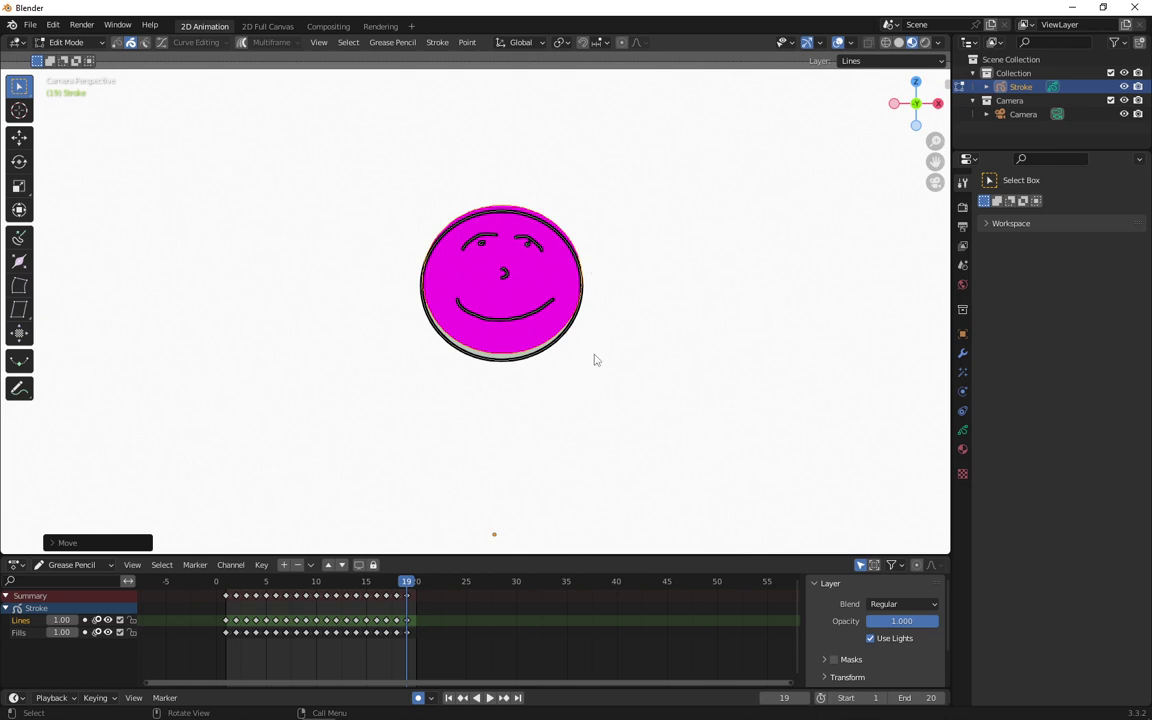
{"action": "key", "text": "ctrl+z"}
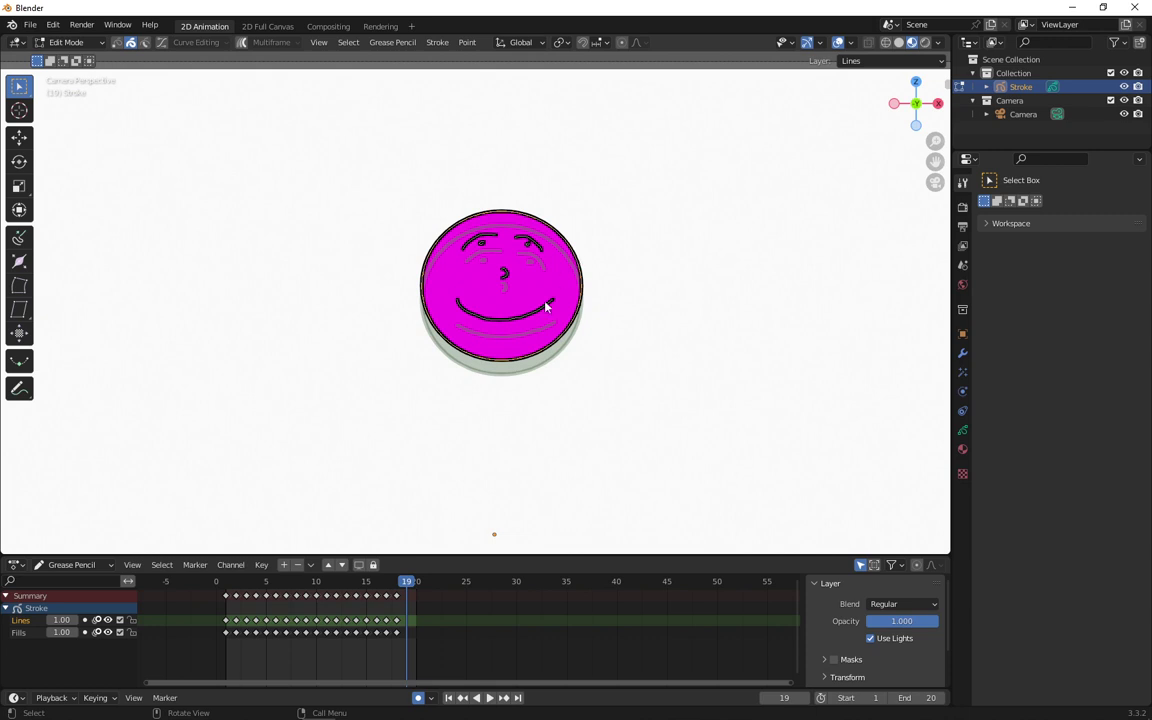
- Add keyframes at frame 19 on the Lines and Fills layers that hold the frame 18 drawing in place
{"action": "left_click", "coordinate": [396, 621]}
{"action": "key", "text": "g"}
{"action": "key", "text": "Escape"}
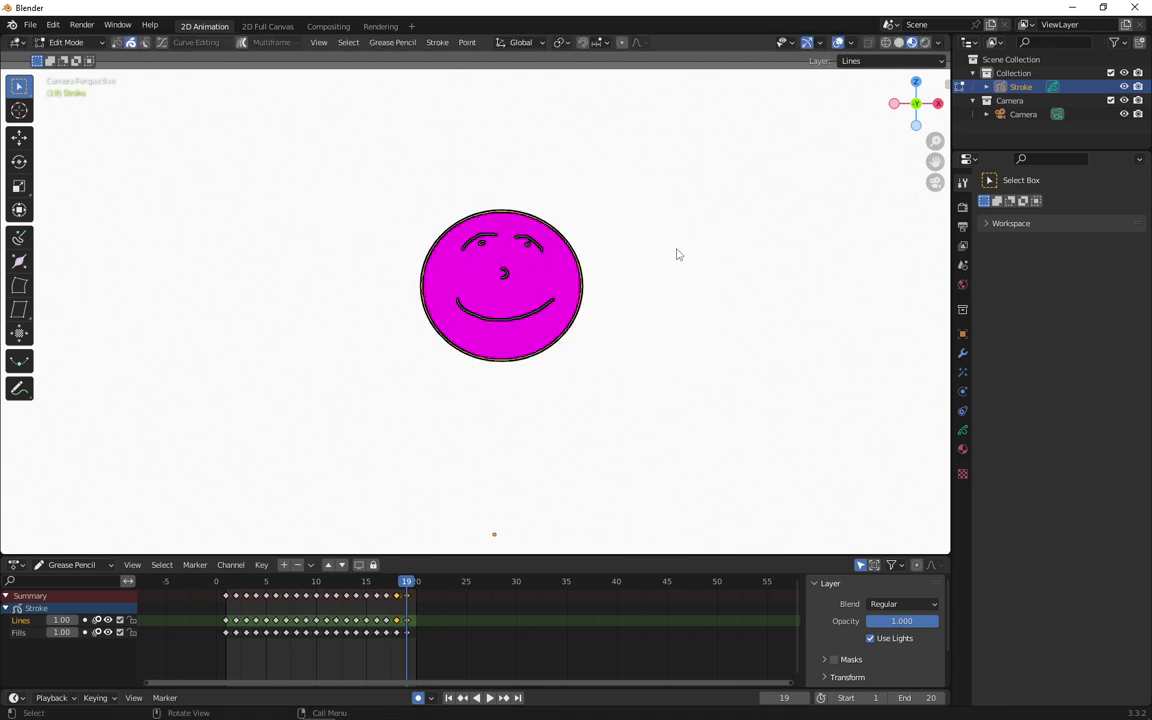
{"action": "left_click", "coordinate": [440, 614]}
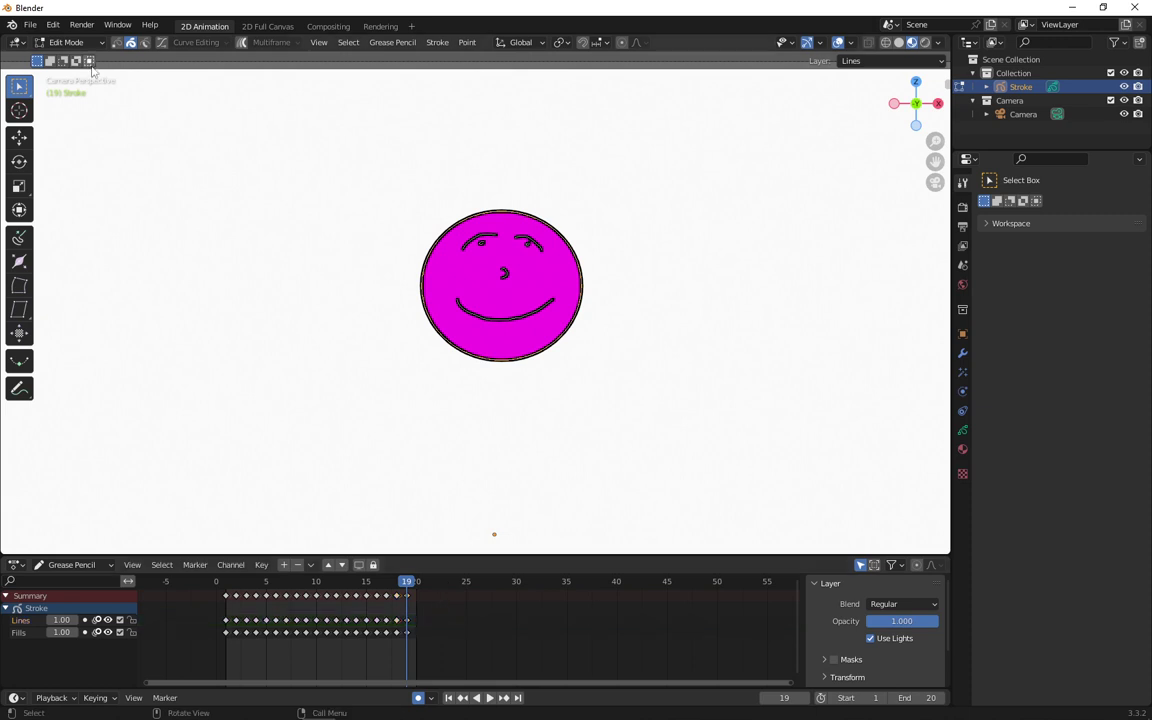
- Hide the Fills layer and select all line strokes of the ball and its face
{"action": "left_click", "coordinate": [480, 235]}
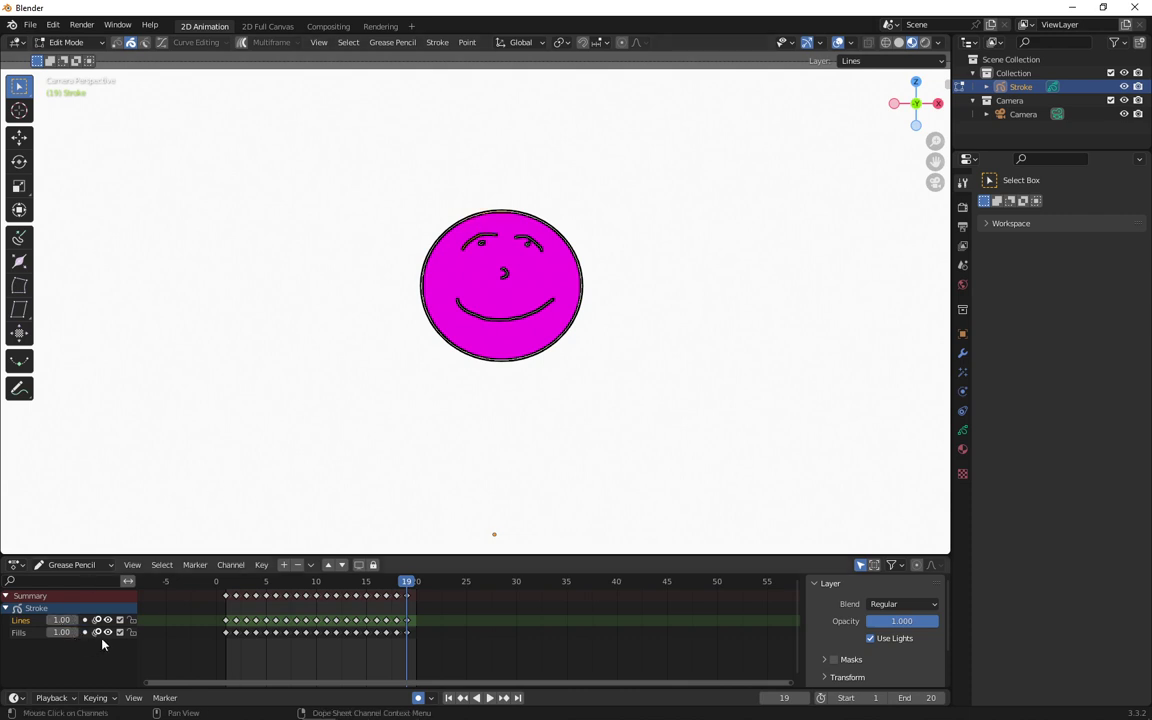
{"action": "left_click", "coordinate": [108, 633]}
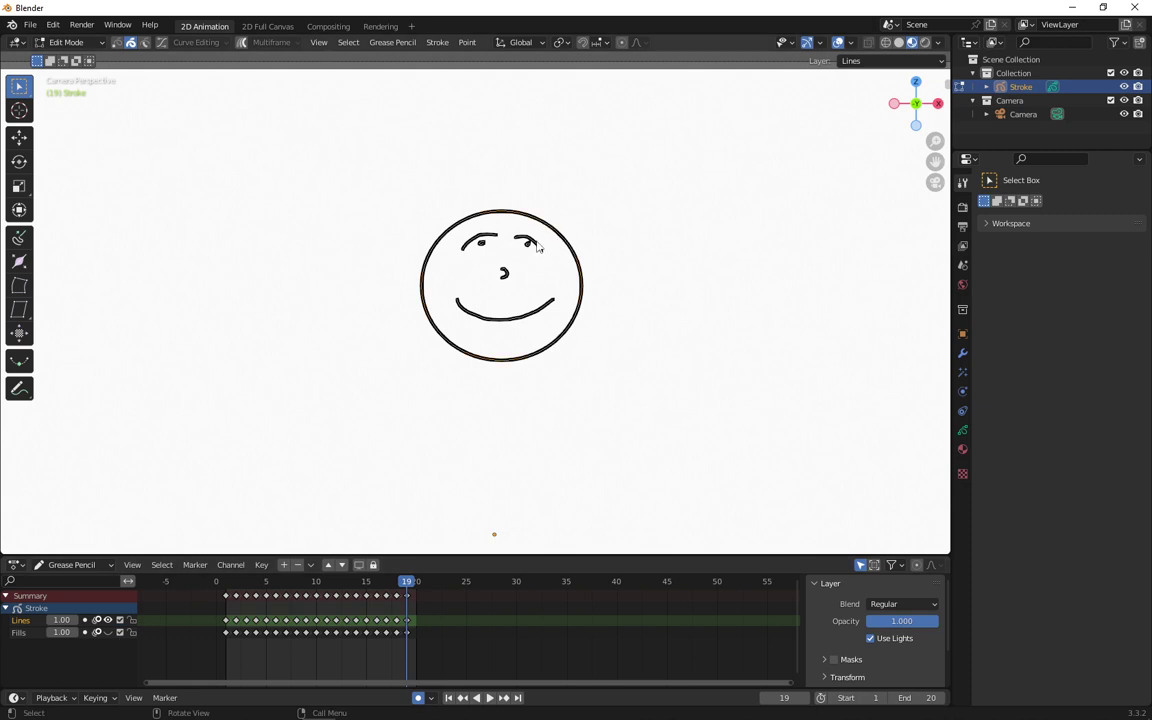
{"action": "key", "text": "b"}
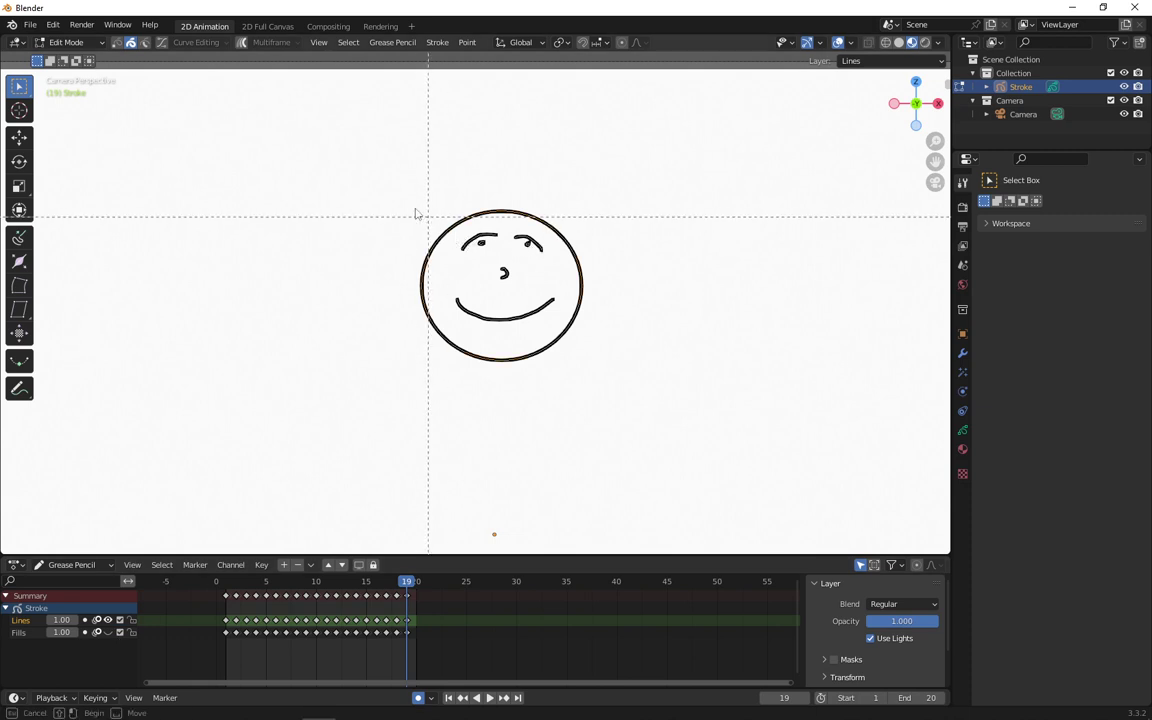
{"action": "left_click_drag", "start_coordinate": [388, 190], "coordinate": [622, 393]}
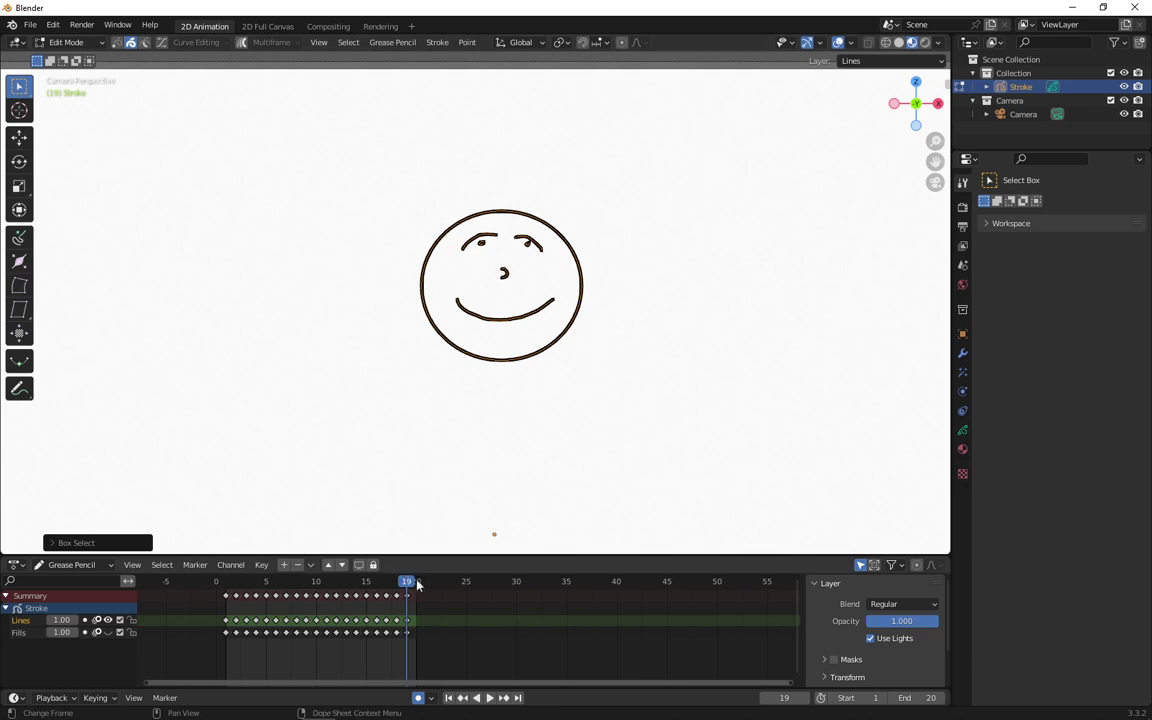
- On frame 20, move the selected ball and face lines slightly upward
{"action": "key", "text": "Right"}
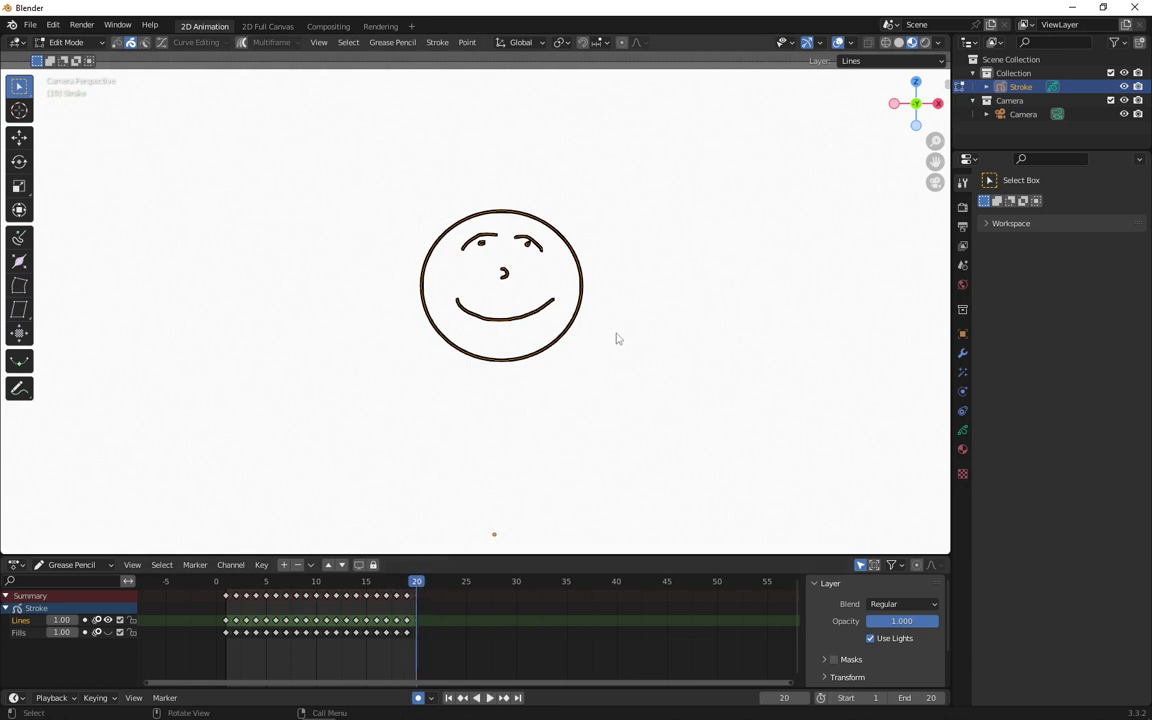
{"action": "key", "text": "g"}
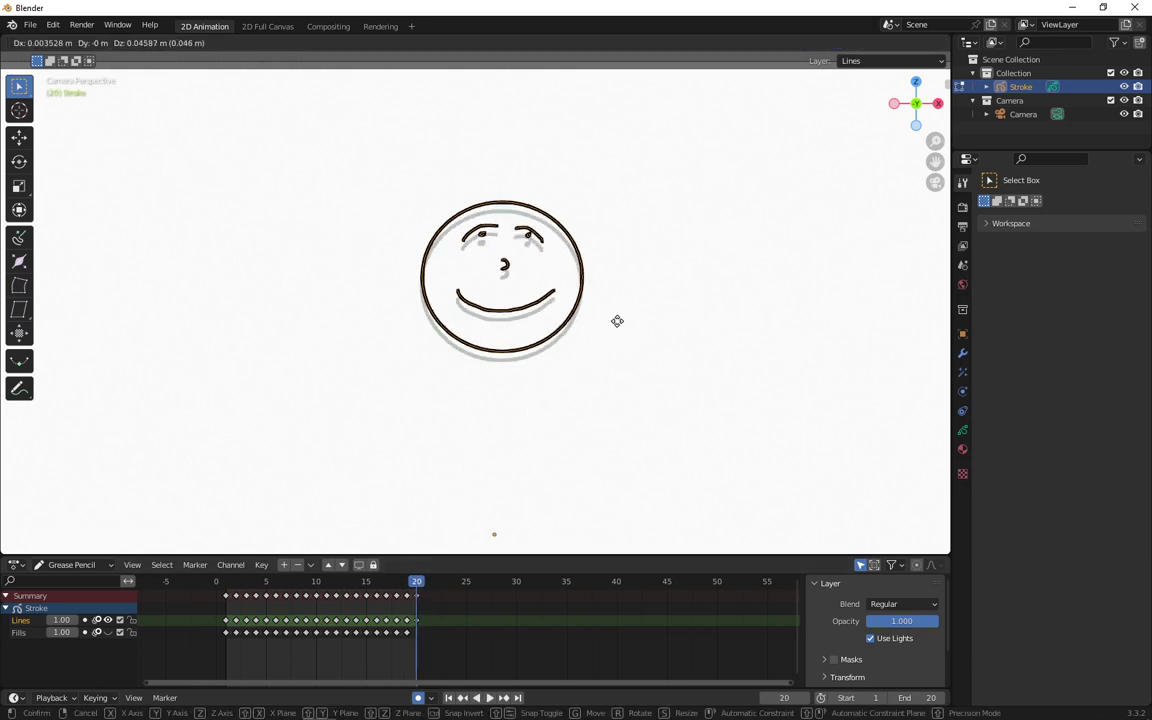
{"action": "left_click", "coordinate": [617, 324]}
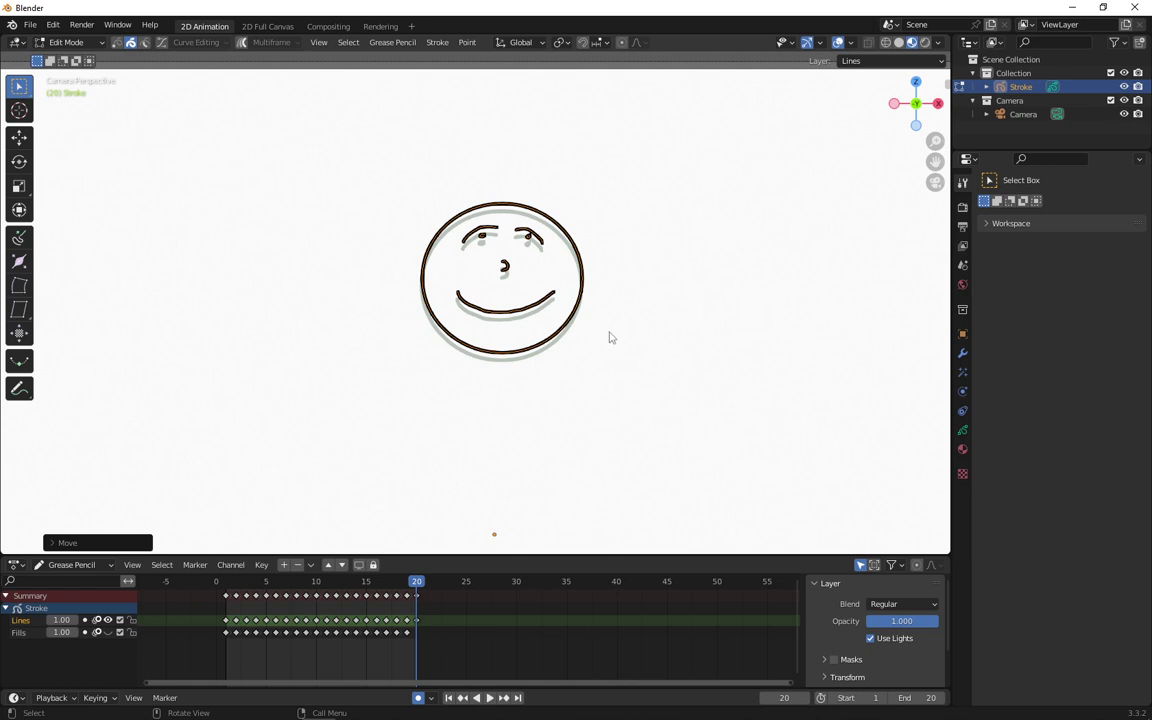
- Widen the frame 20 line drawing slightly along X and squash it to about 0.95 along Z
{"action": "key", "text": "s"}
{"action": "key", "text": "x"}
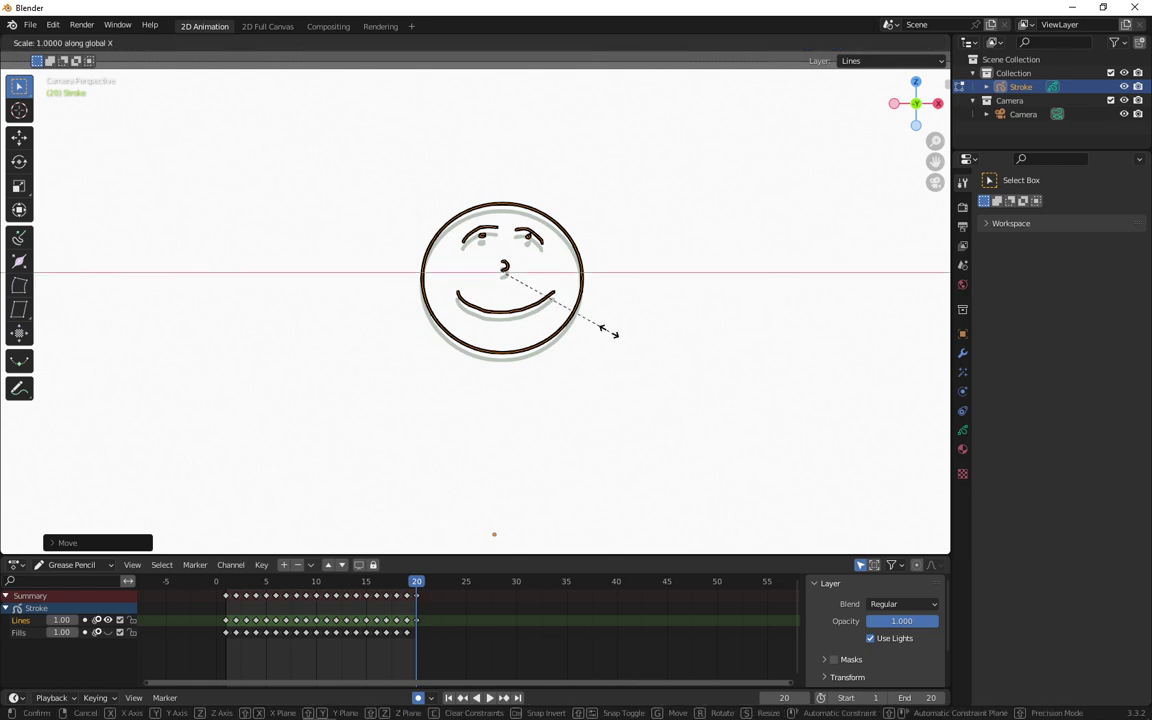
{"action": "left_click", "coordinate": [617, 343]}
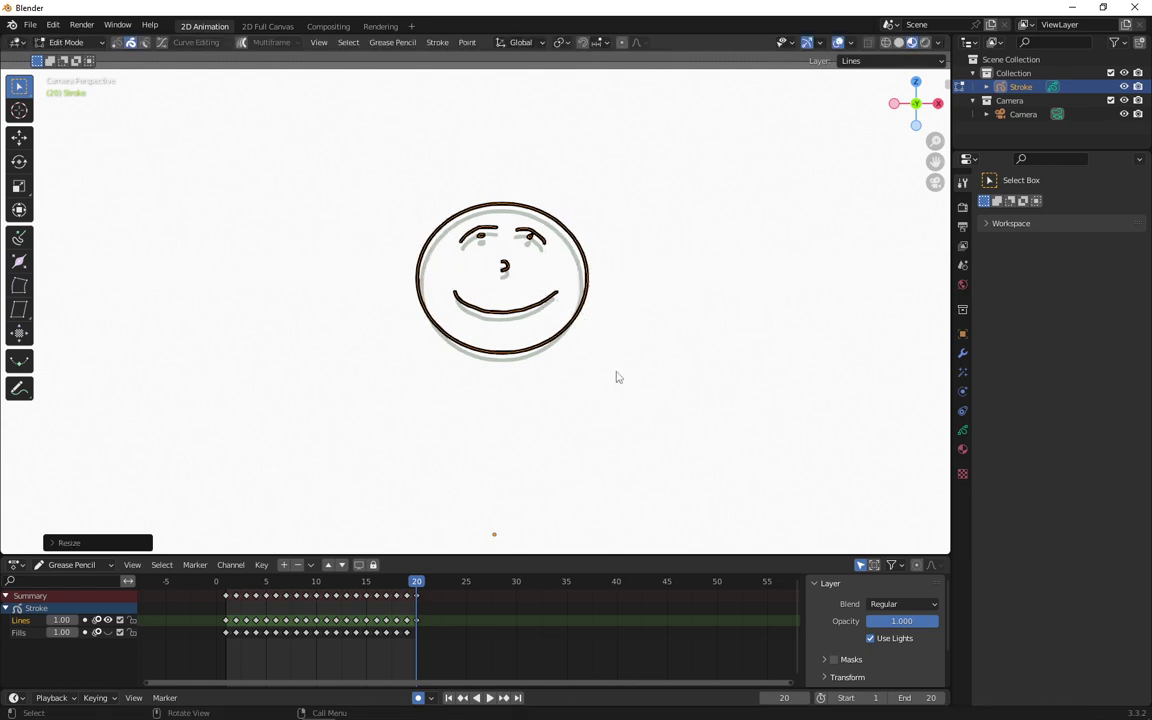
{"action": "key", "text": "s"}
{"action": "key", "text": "z"}
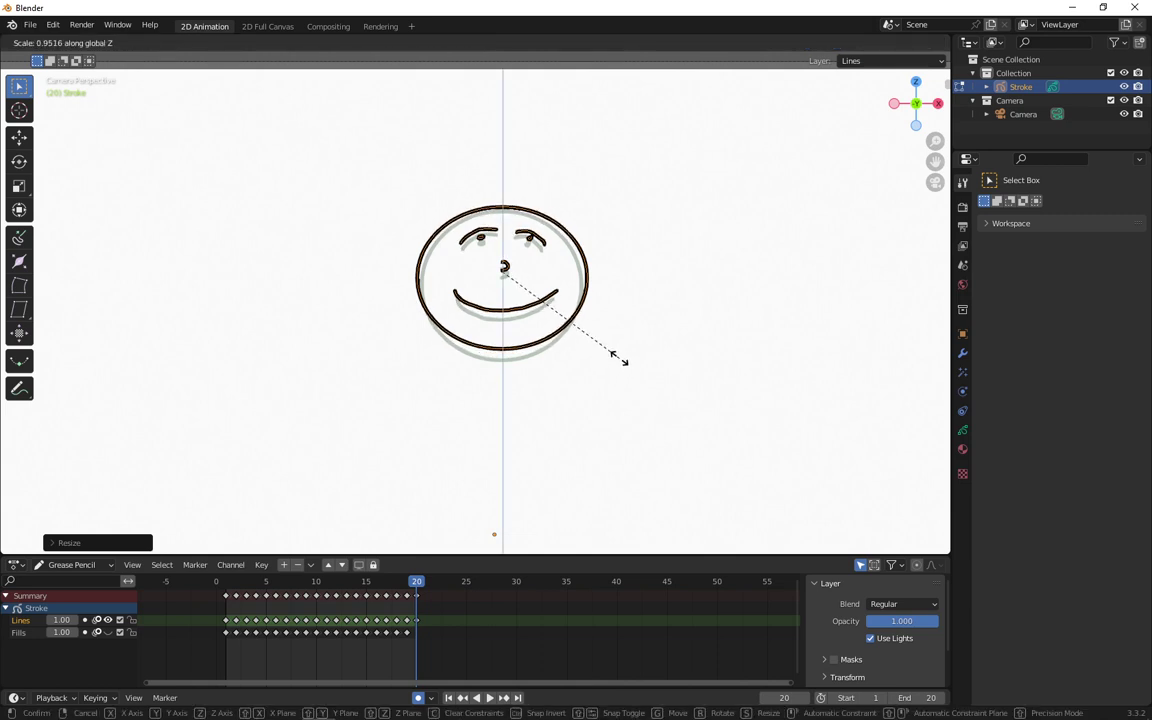
{"action": "left_click", "coordinate": [618, 357]}
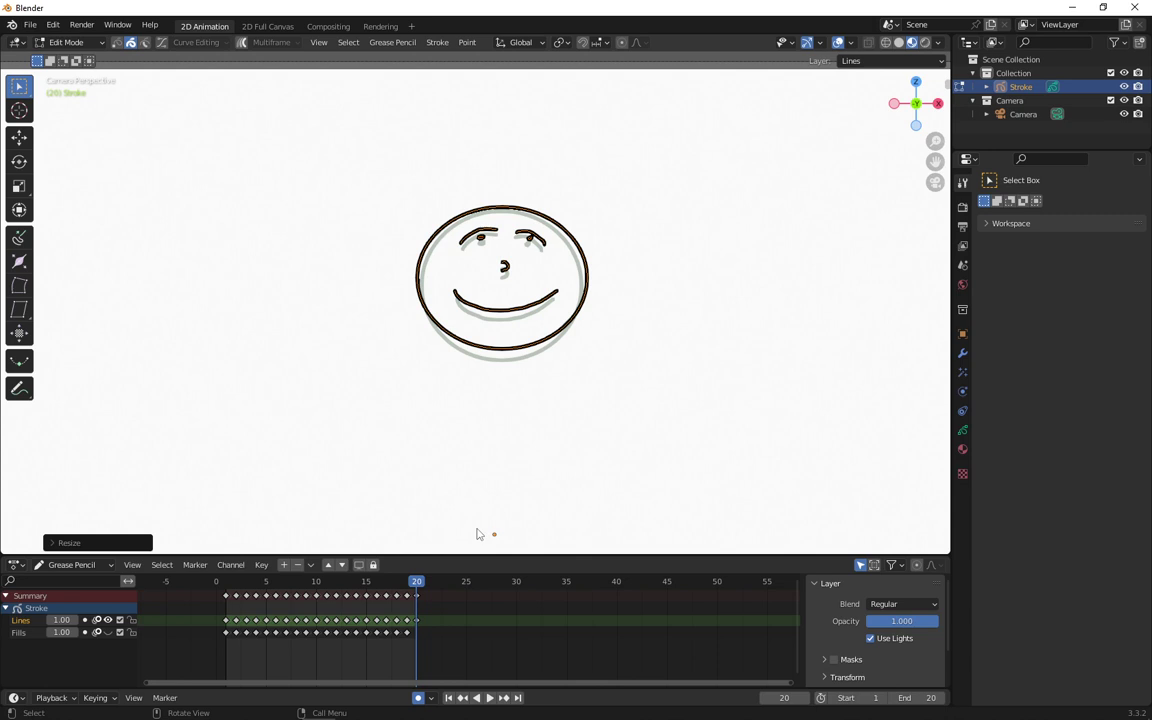
- Show the Fills layer again and play from frame 19 to compare the fill with the reshaped lines on frame 20
{"action": "left_click_drag", "start_coordinate": [418, 583], "coordinate": [406, 584]}
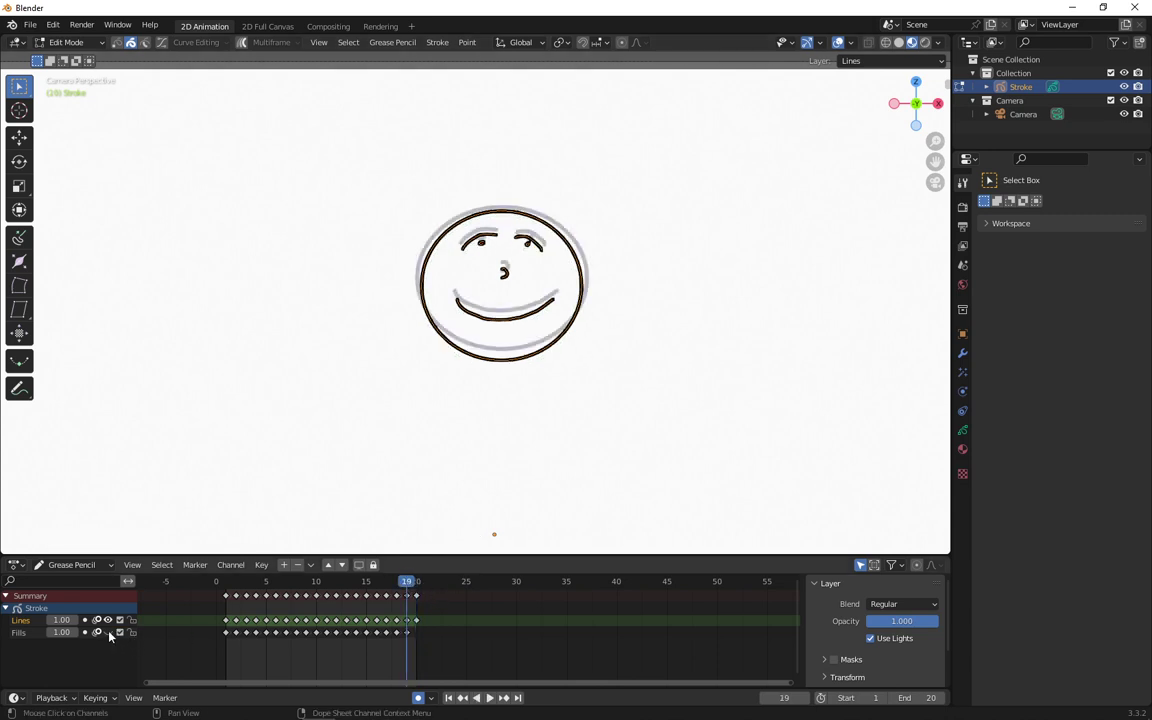
{"action": "left_click", "coordinate": [108, 632]}
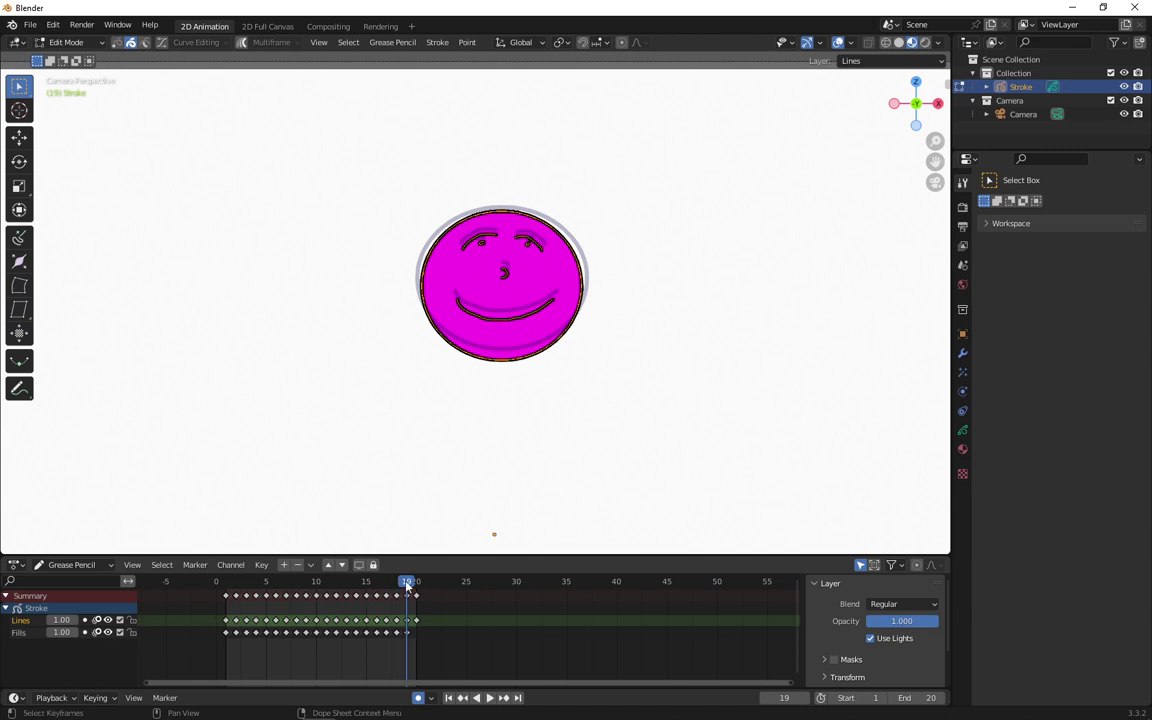
{"action": "key", "text": "space"}
{"action": "key", "text": "space"}
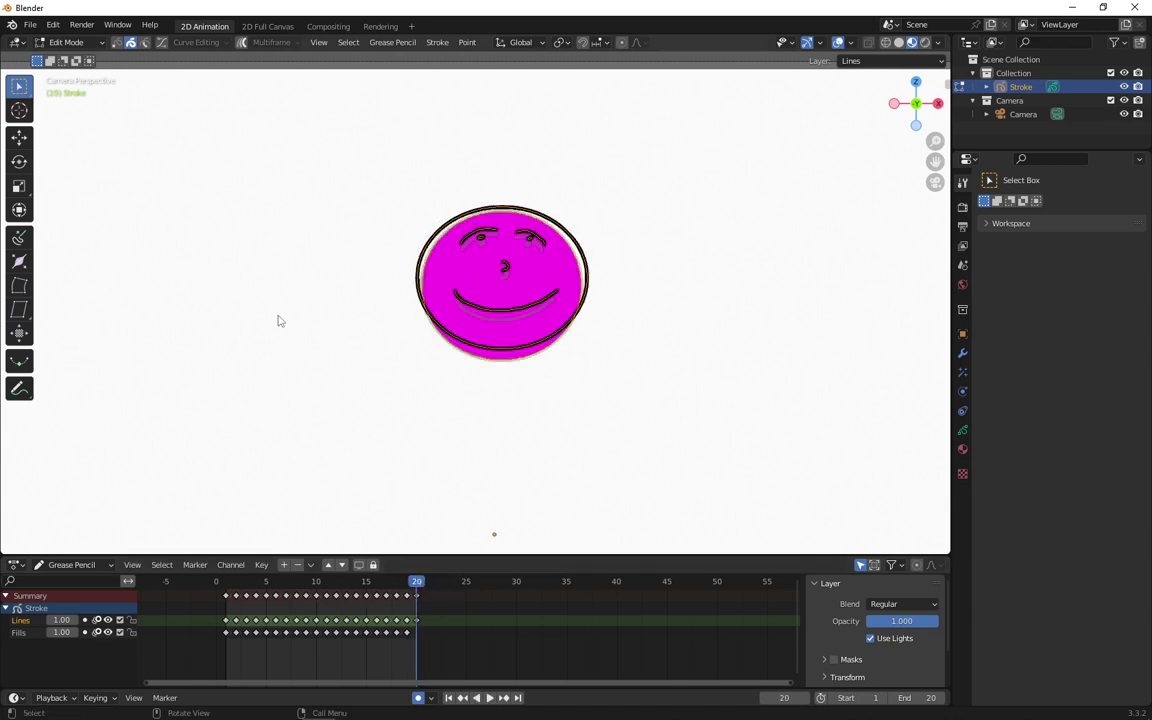
- In Draw Mode, fill the reshaped ball on frame 20 with magenta on the Fills layer
{"action": "left_click", "coordinate": [181, 635]}
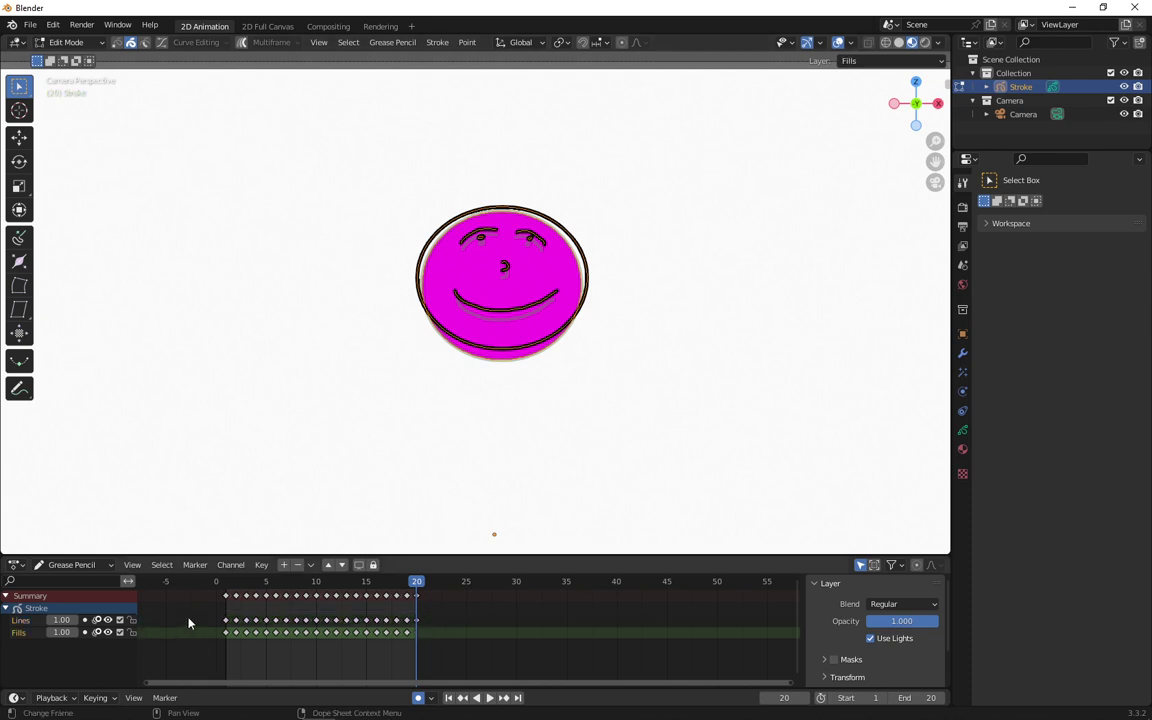
{"action": "left_click", "coordinate": [80, 44]}
{"action": "left_click", "coordinate": [76, 103]}
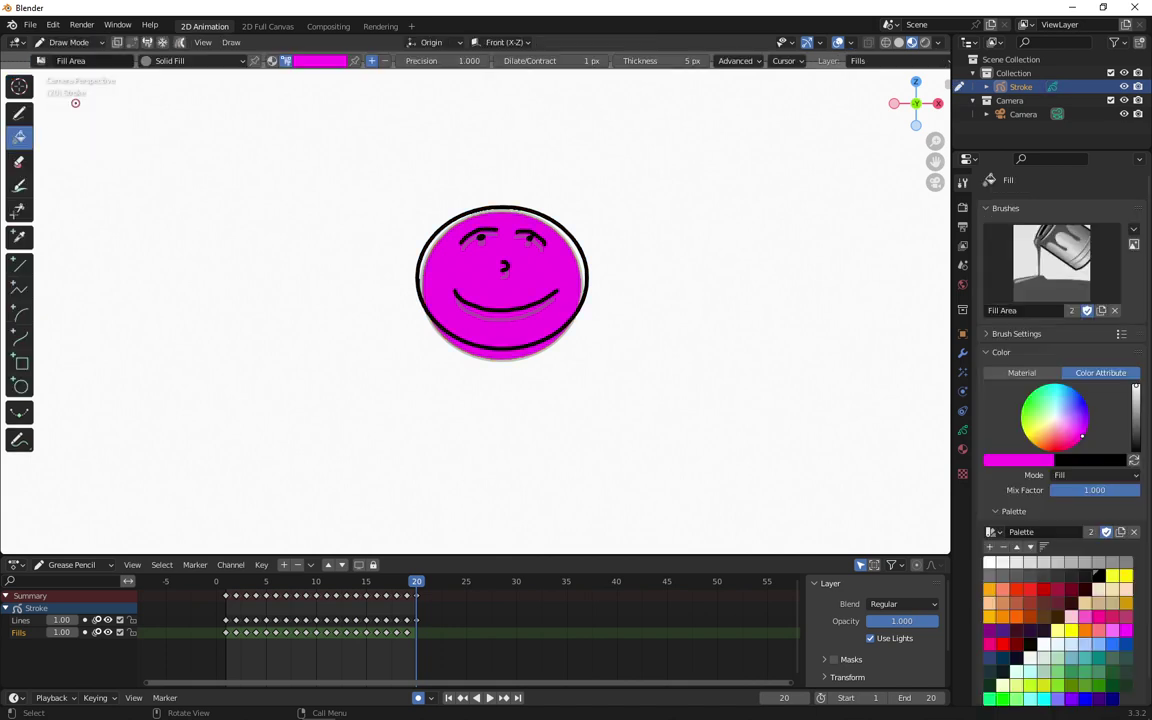
{"action": "left_click", "coordinate": [226, 63]}
{"action": "key", "text": "ctrl+z"}
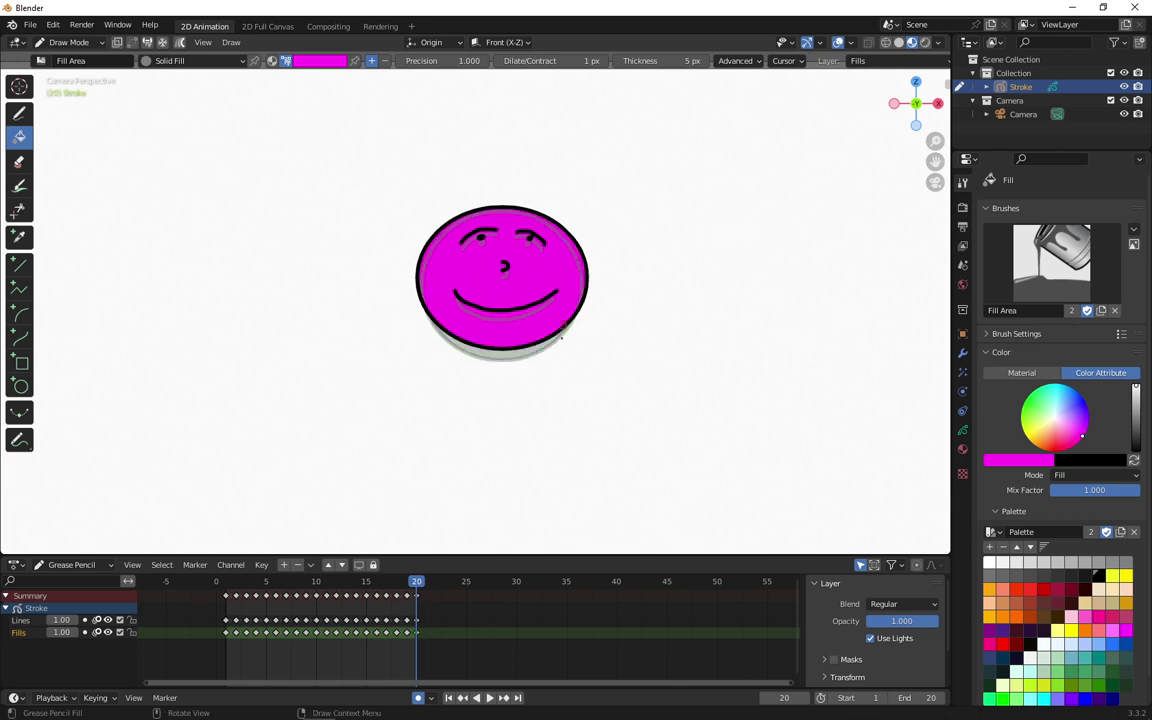
- Play back the full 20-frame bounce, including in the camera view, to check the finished loop
{"action": "key", "text": "space"}
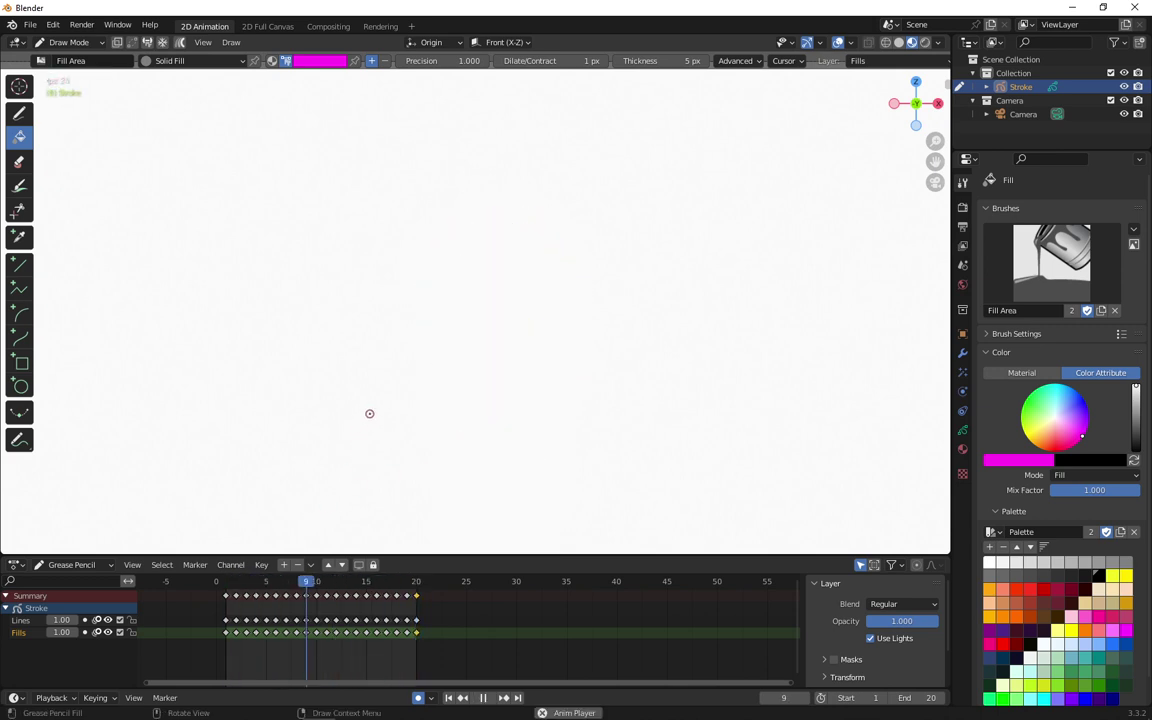
{"action": "key", "text": "space"}
{"action": "key", "text": "KP_0"}
{"action": "middle_click_drag", "start_coordinate": [617, 378], "coordinate": [626, 324], "text": "shift"}
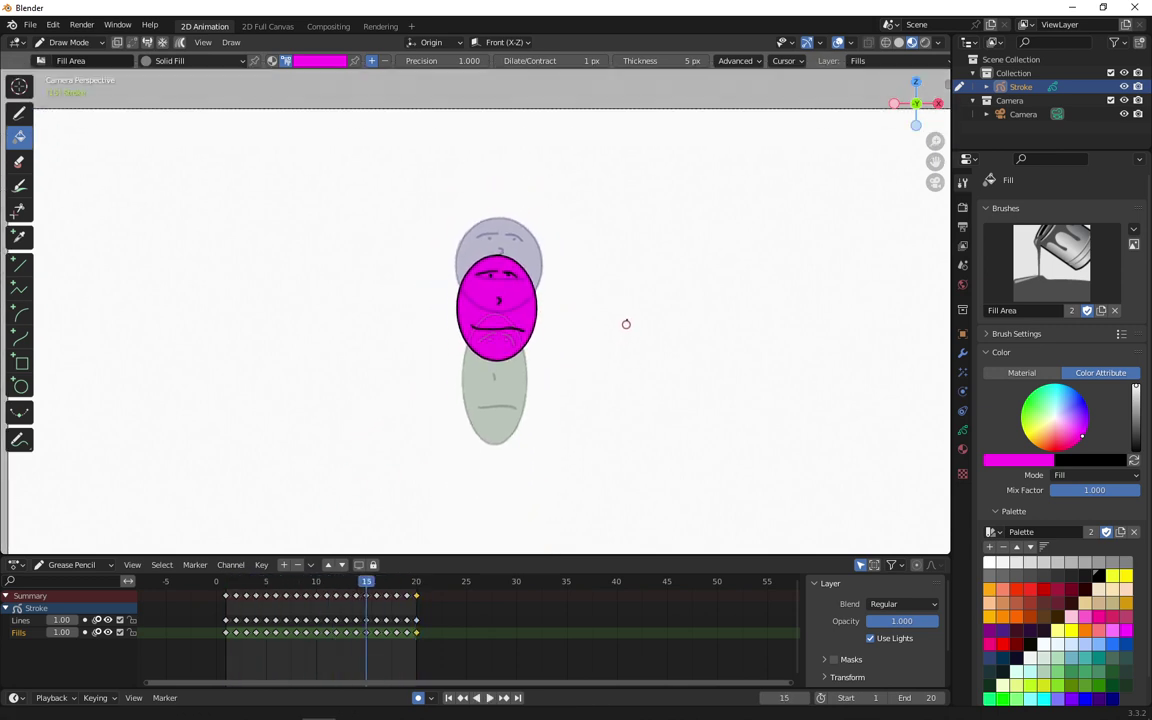
{"action": "key", "text": "space"}
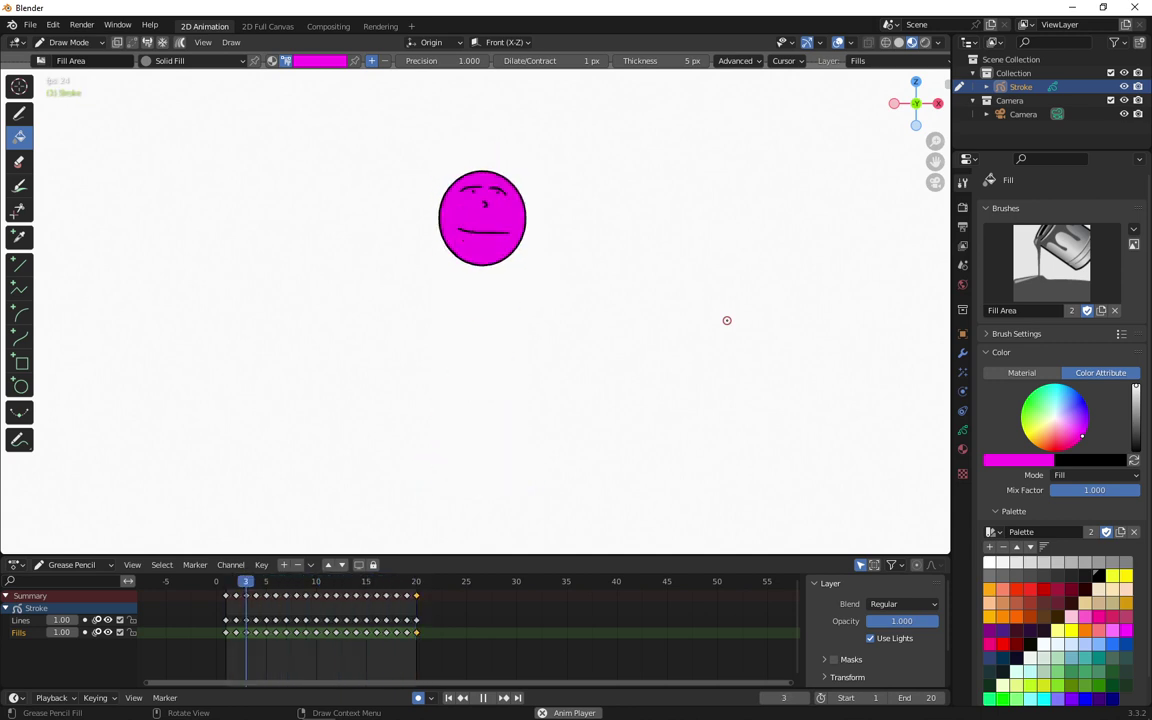
{"action": "key", "text": "space"}
{"action": "key", "text": "alt+Tab"}
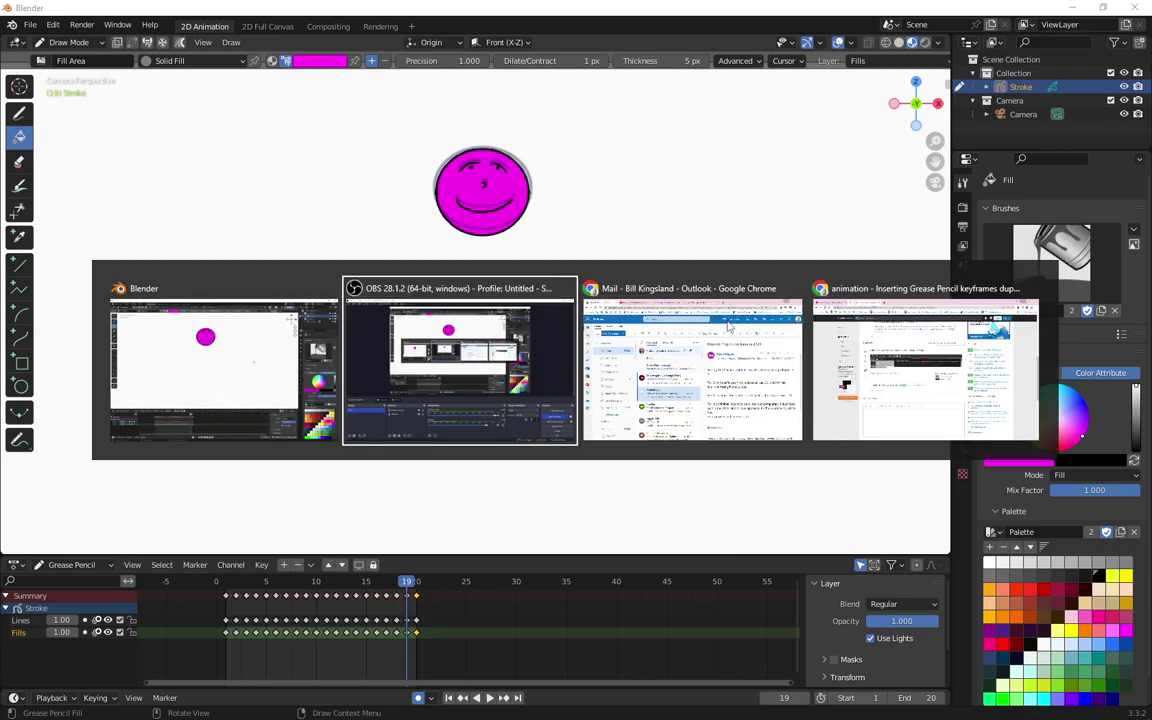